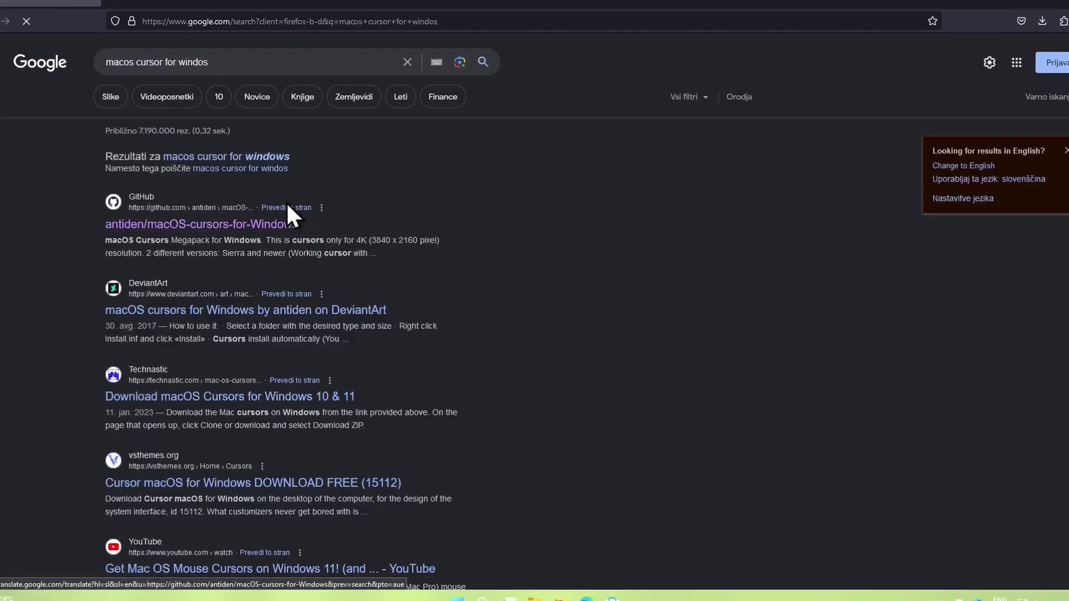
# - Open the macOS-cursors-for-Windows repository on GitHub from the search results and go to its releases
pyautogui.click(286, 202)
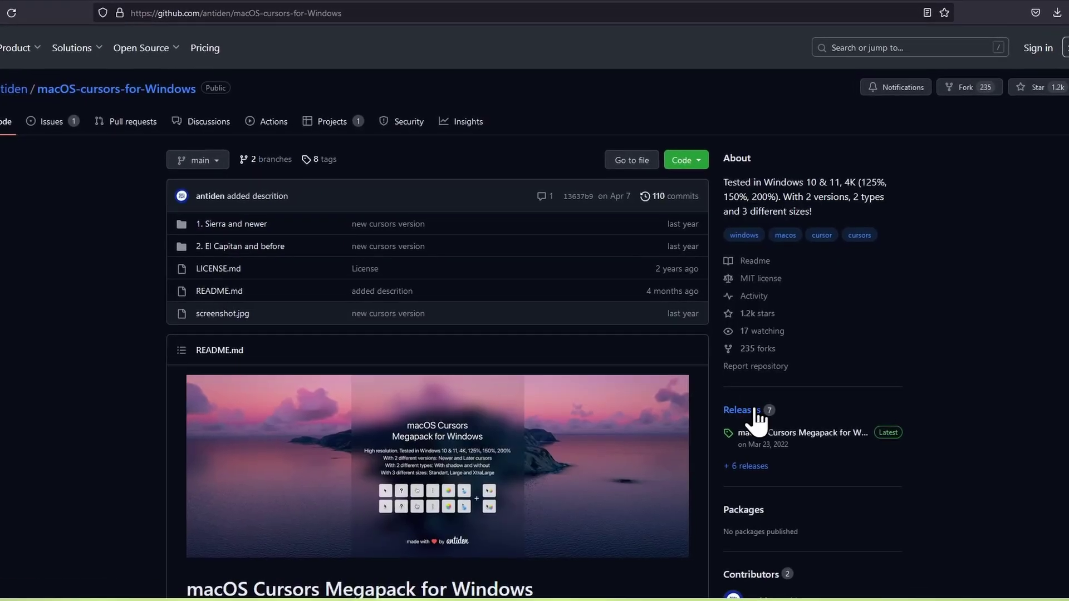
pyautogui.click(711, 423)
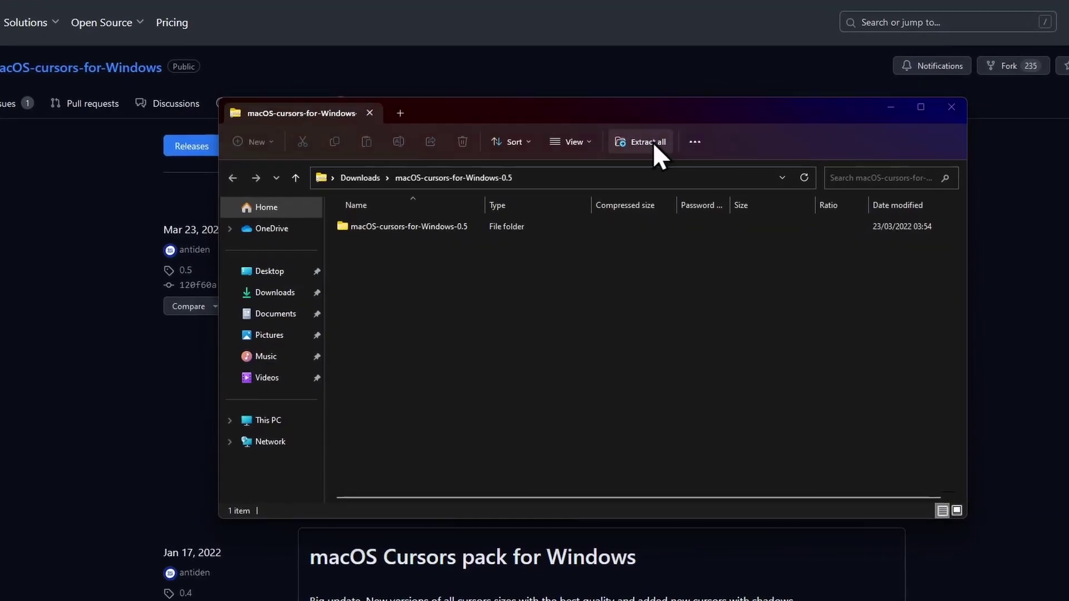
# - Extract the downloaded macOS-cursors-for-Windows-0.5 archive into the Downloads folder and open the extracted folder
pyautogui.click(654, 145)
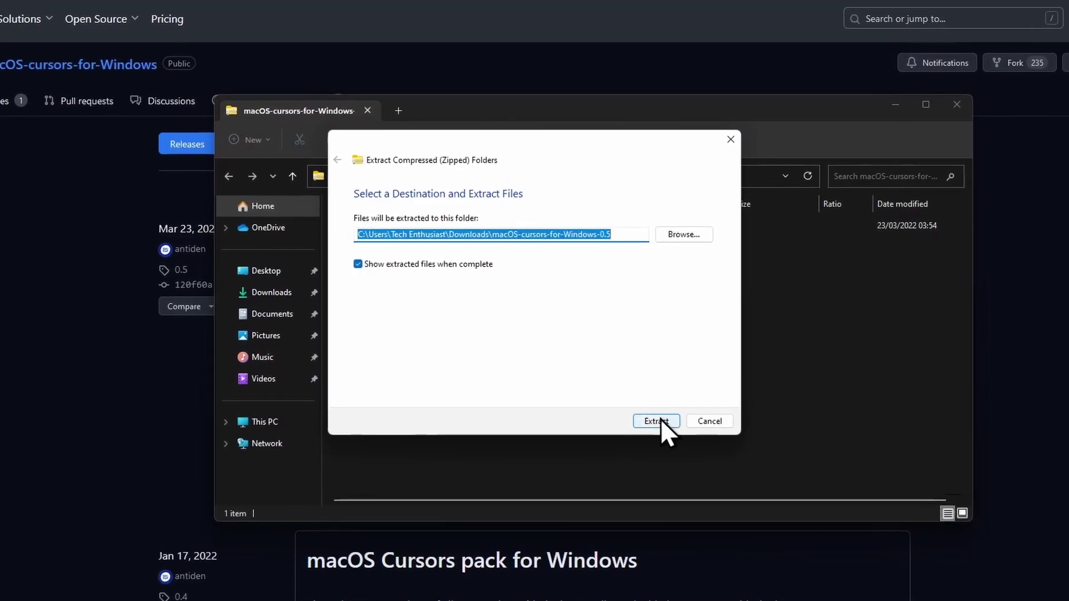
pyautogui.click(660, 420)
pyautogui.doubleClick(485, 262)
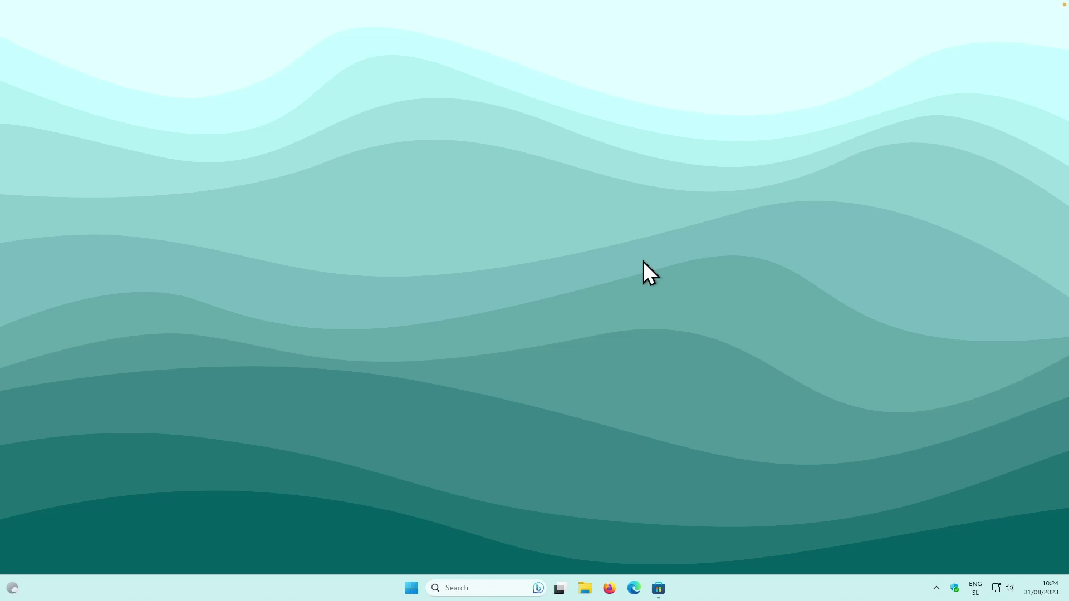
# - Find RoundedTB in the Microsoft Store by searching for "roundedtb" and install it
pyautogui.click(660, 589)
pyautogui.click(494, 43)
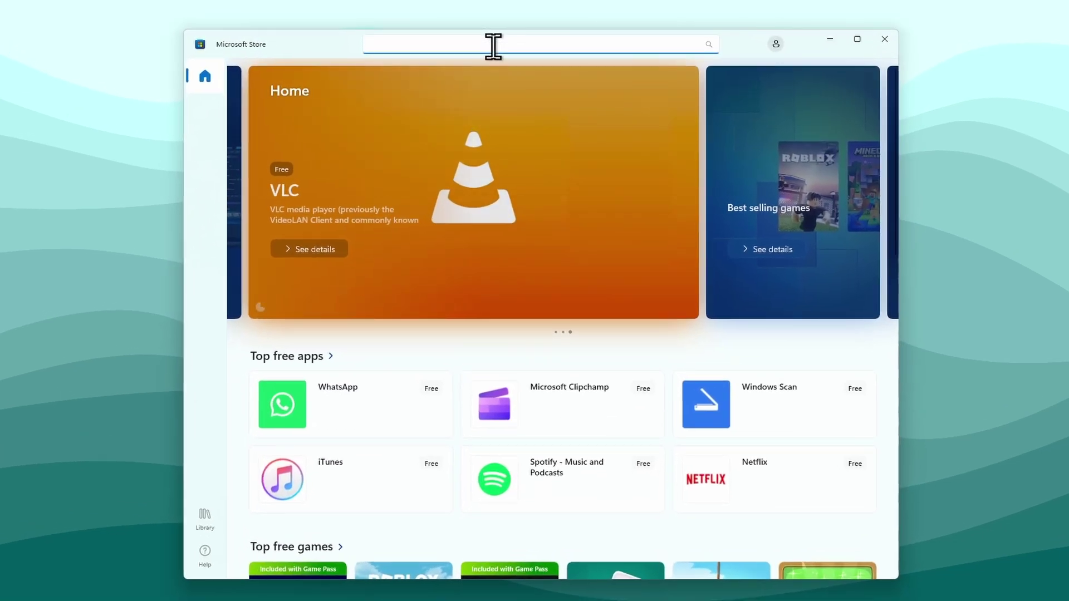
pyautogui.write('roundedtb')
pyautogui.click(471, 106)
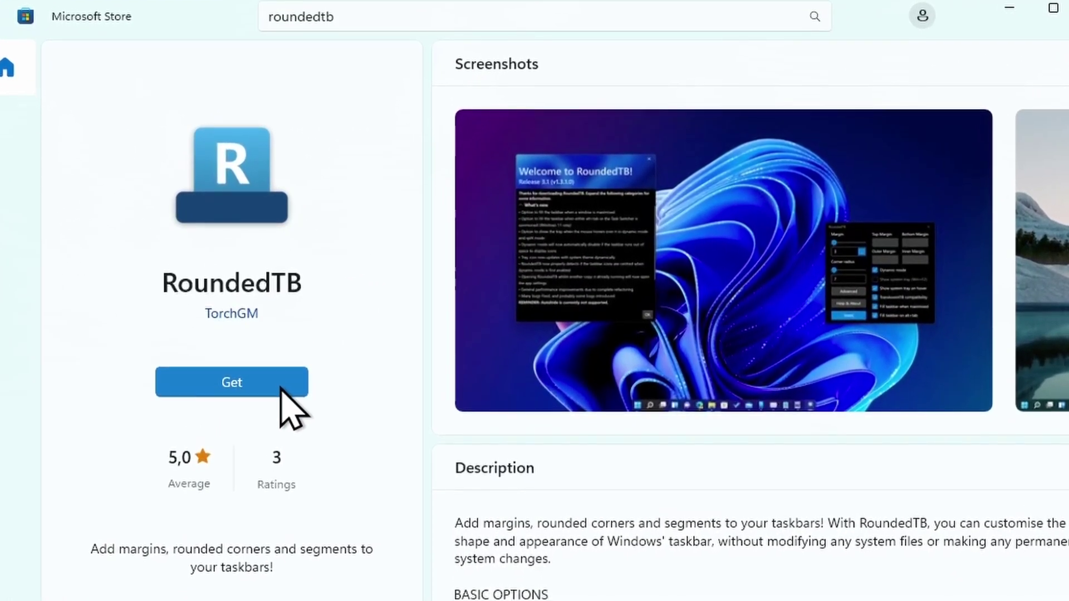
pyautogui.click(278, 386)
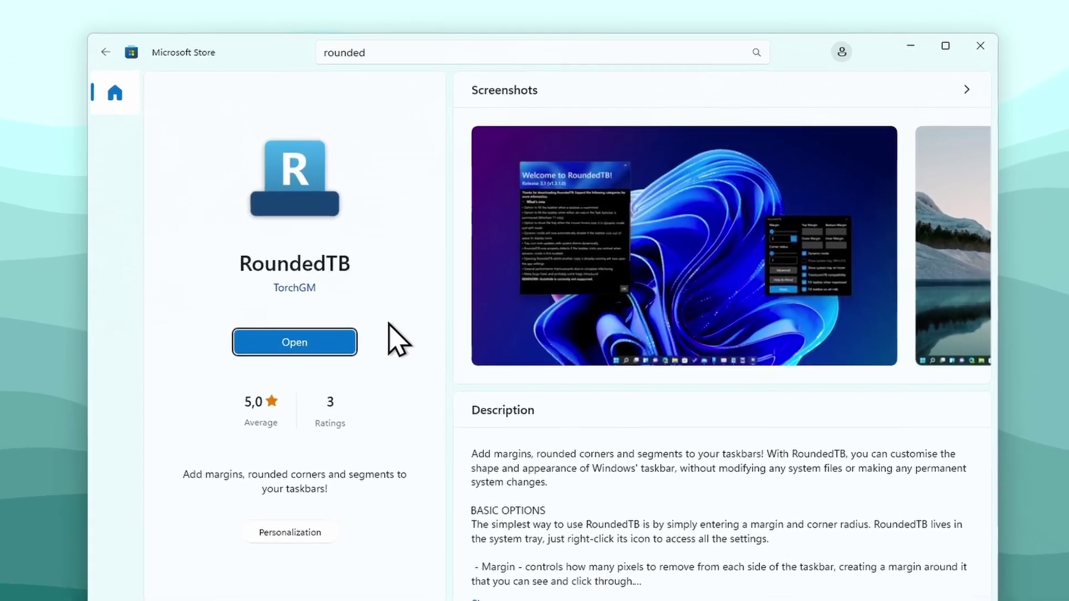
# - Launch the installed RoundedTB app and dismiss its welcome window
pyautogui.click(343, 341)
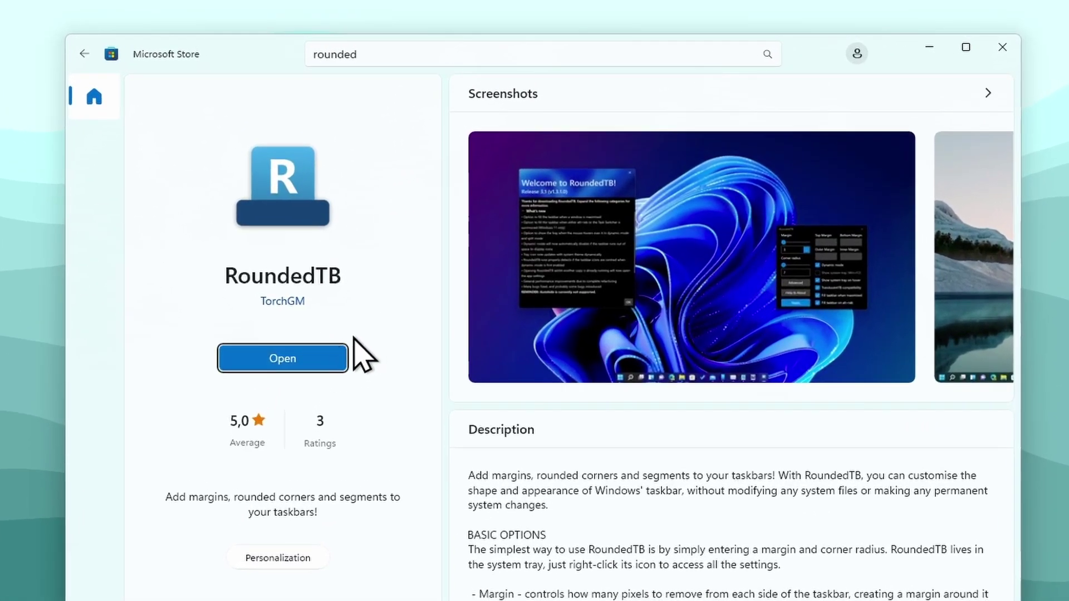
pyautogui.click(317, 356)
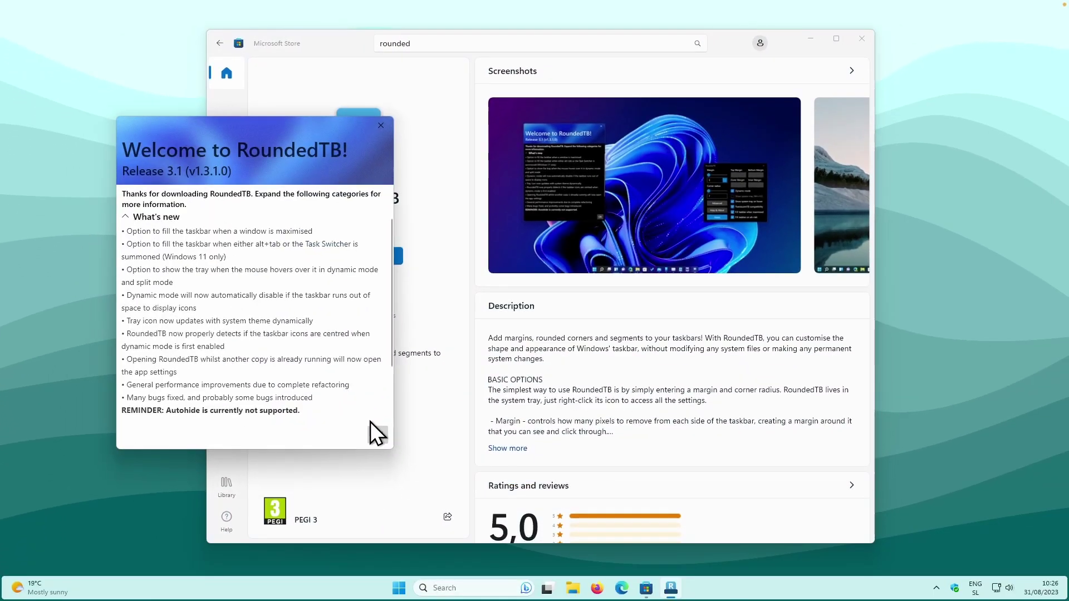
pyautogui.click(377, 435)
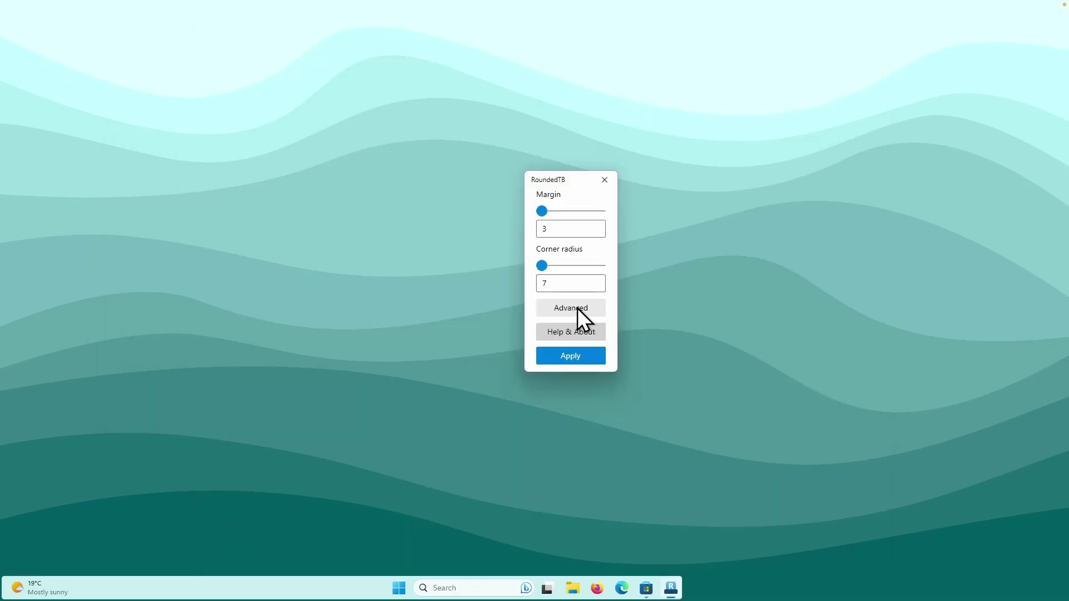
# - Enable Dynamic mode, Show system tray on hover, TranslucentTB compatibility and Fill taskbar when maximised in RoundedTB's advanced options, apply them and close the window
pyautogui.click(577, 309)
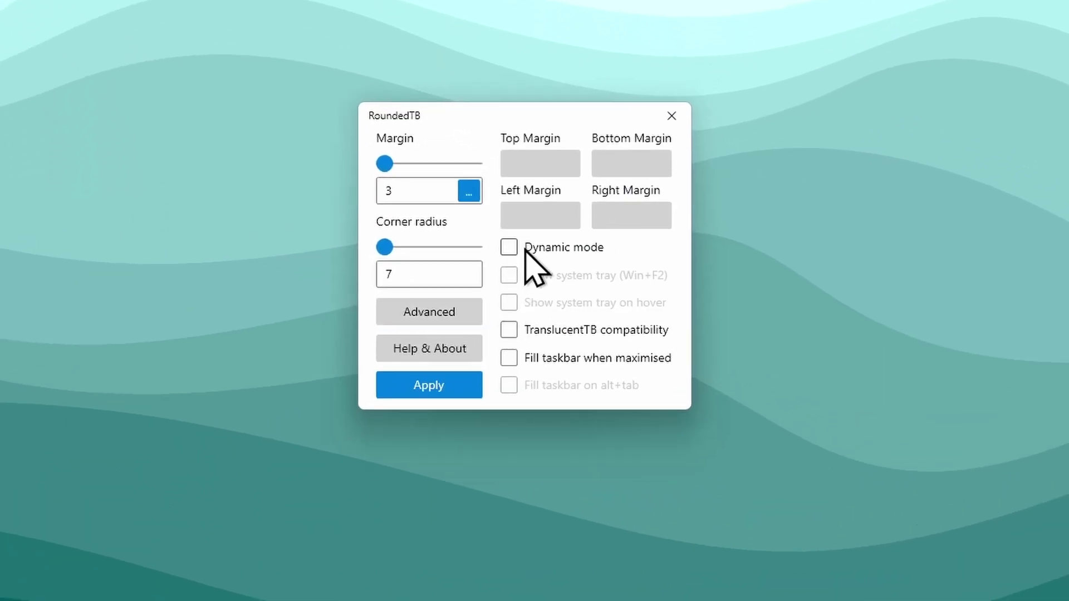
pyautogui.click(534, 249)
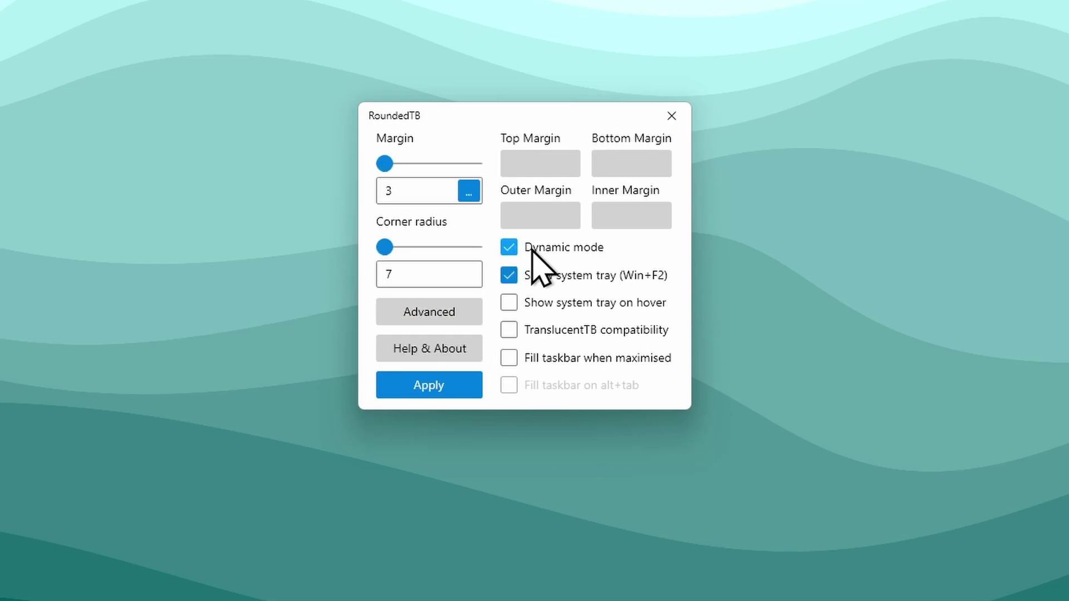
pyautogui.click(542, 305)
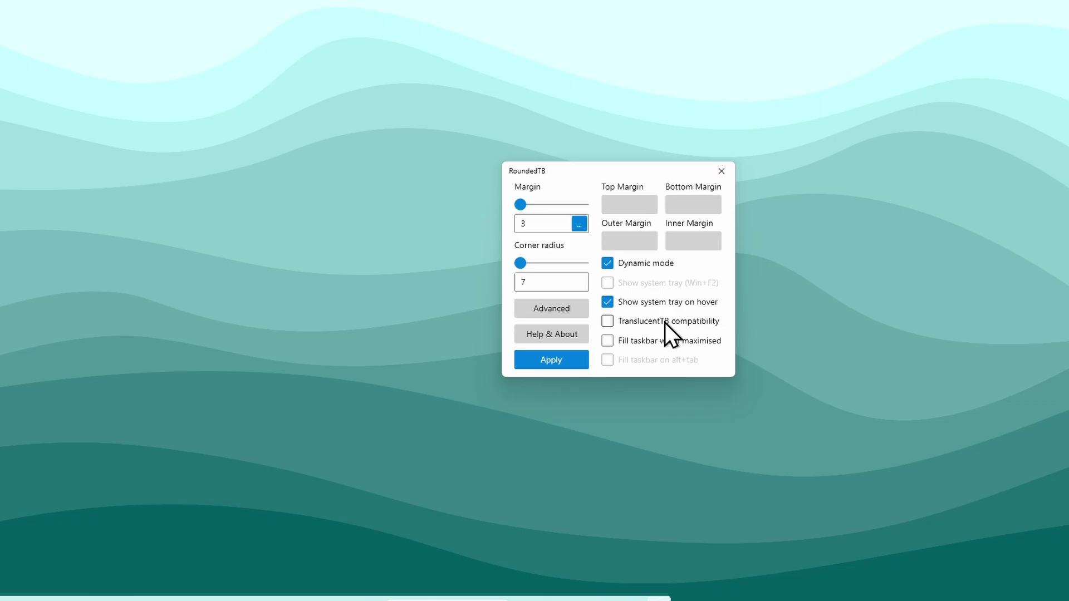
pyautogui.click(604, 332)
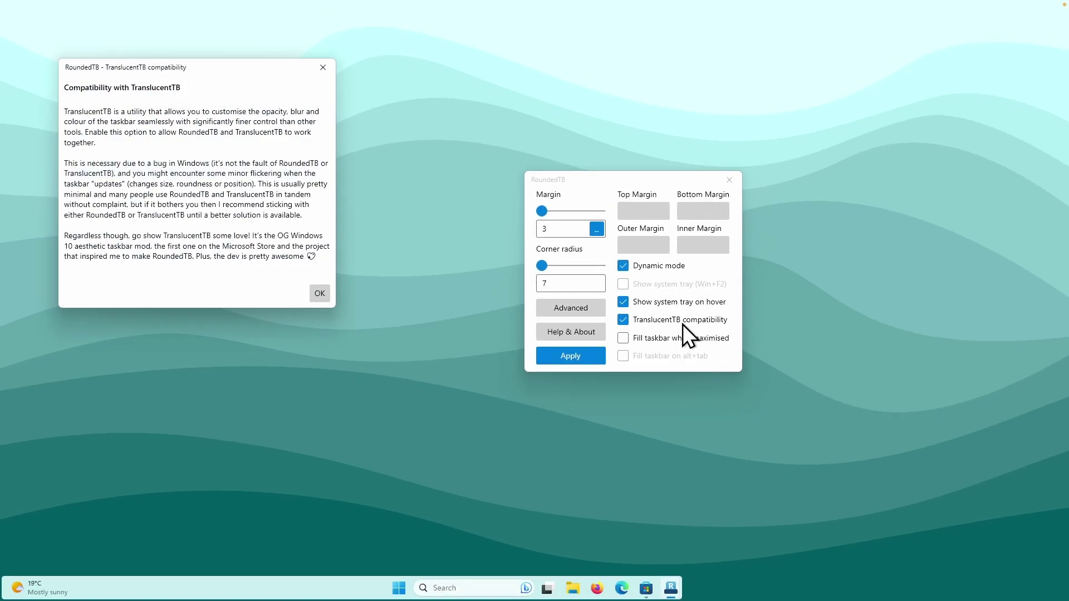
pyautogui.click(328, 293)
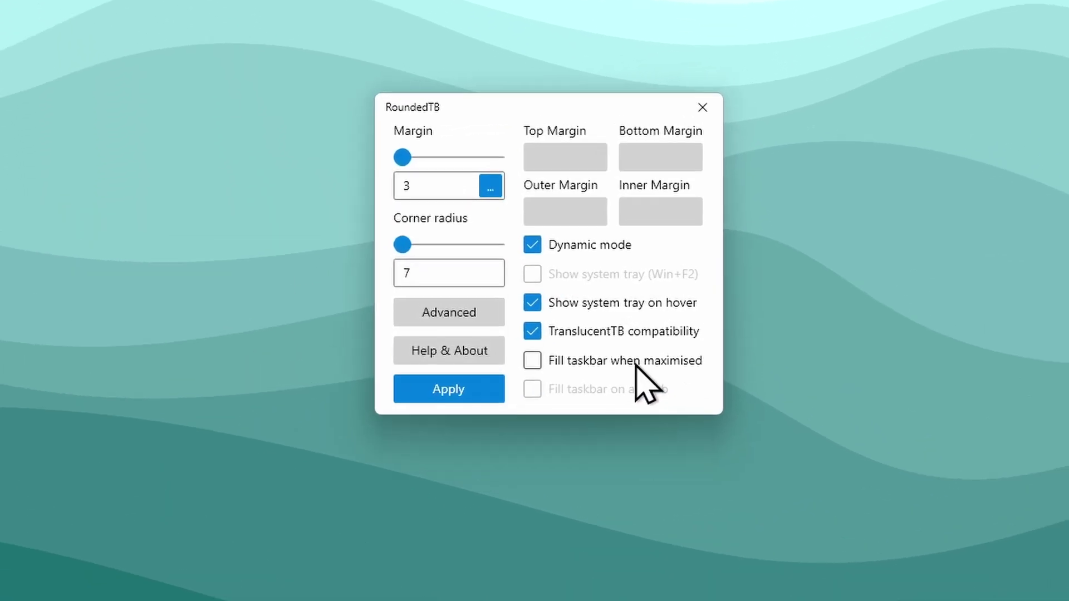
pyautogui.click(712, 339)
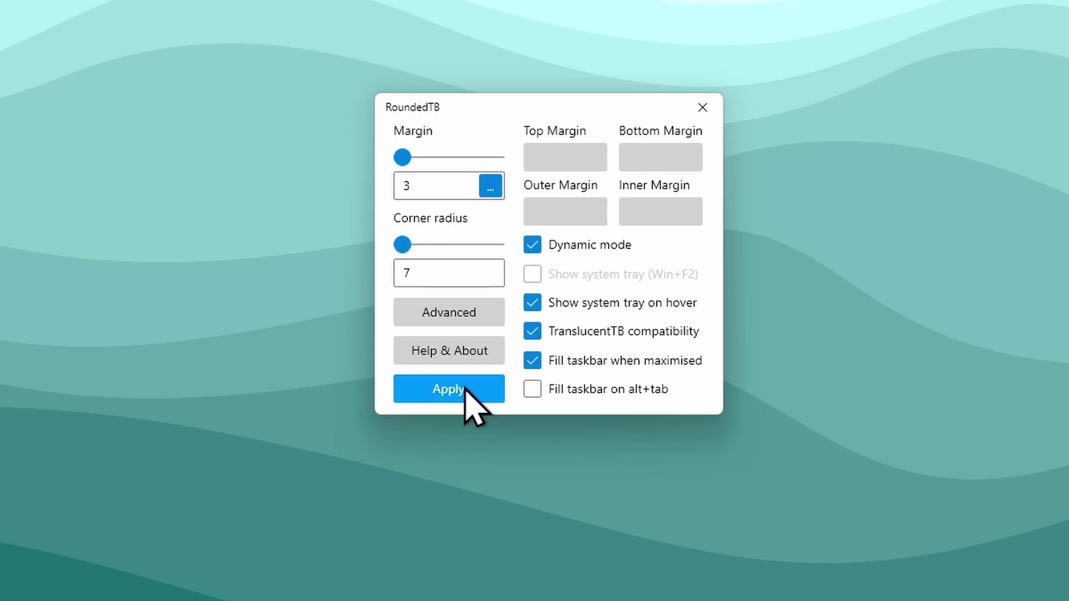
pyautogui.click(704, 128)
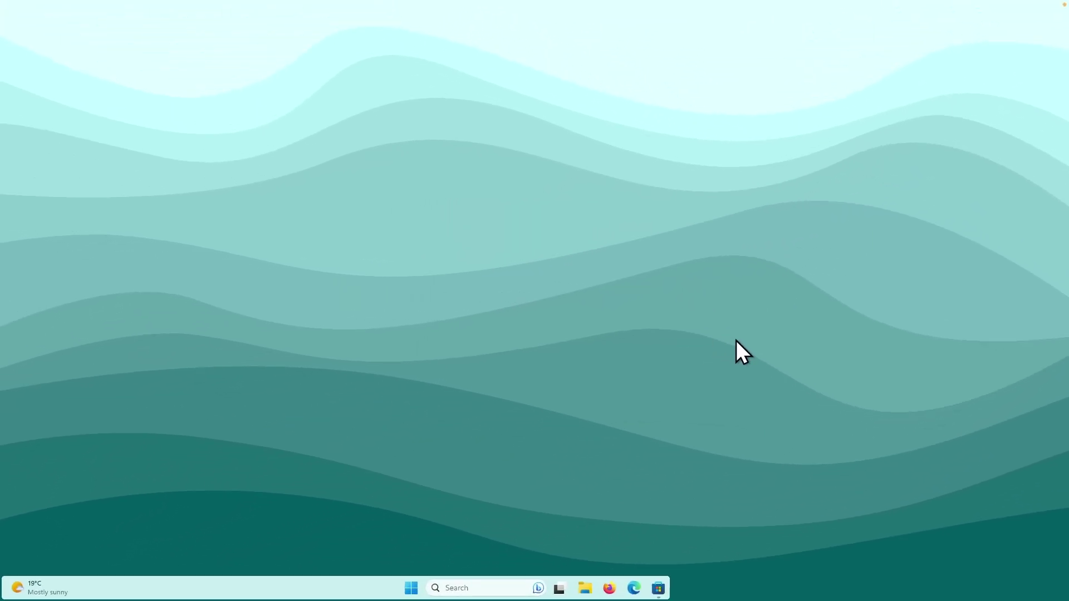
# - Set RoundedTB to run at startup from its hidden system tray entry
pyautogui.moveTo(997, 581)
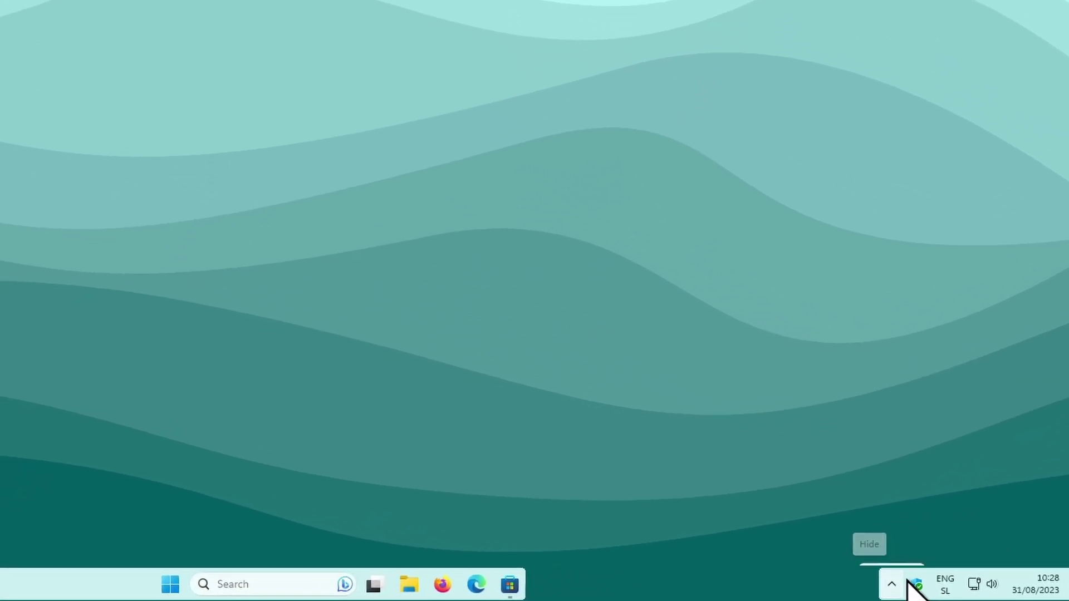
pyautogui.click(937, 587)
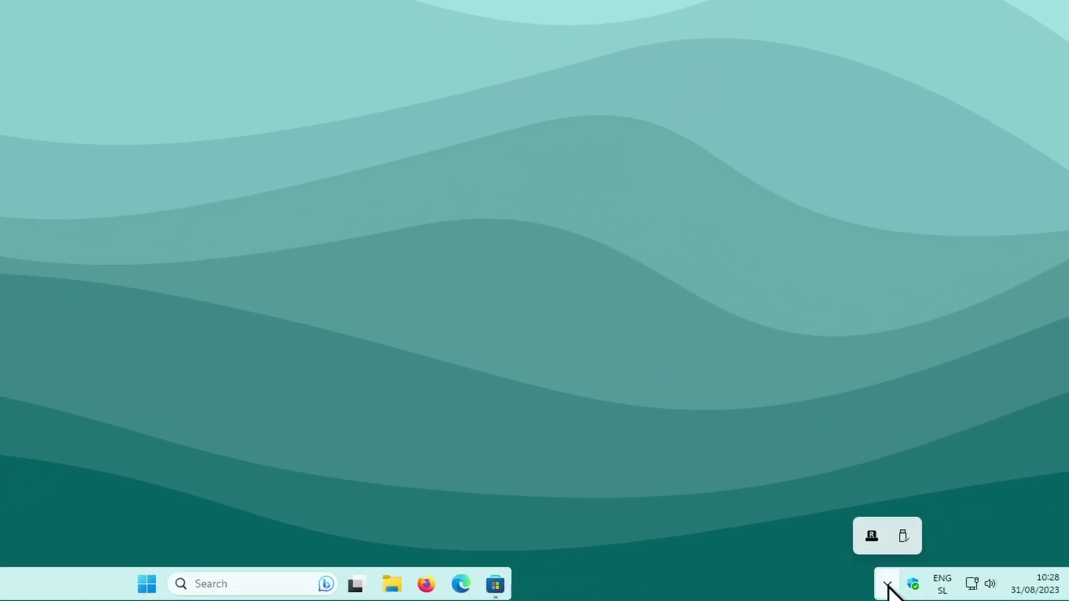
pyautogui.rightClick(872, 536)
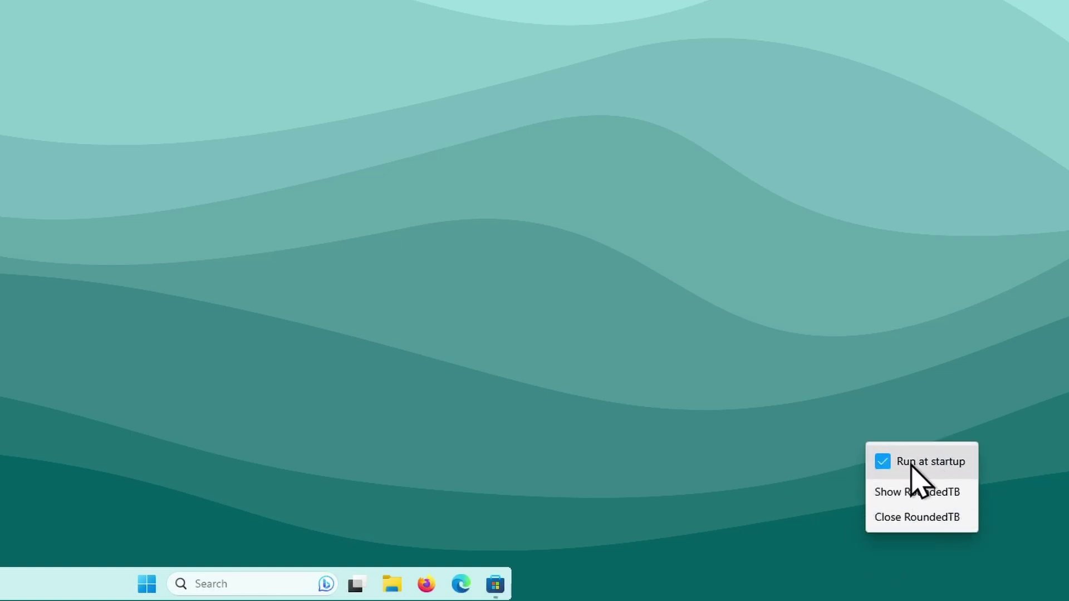
pyautogui.click(790, 401)
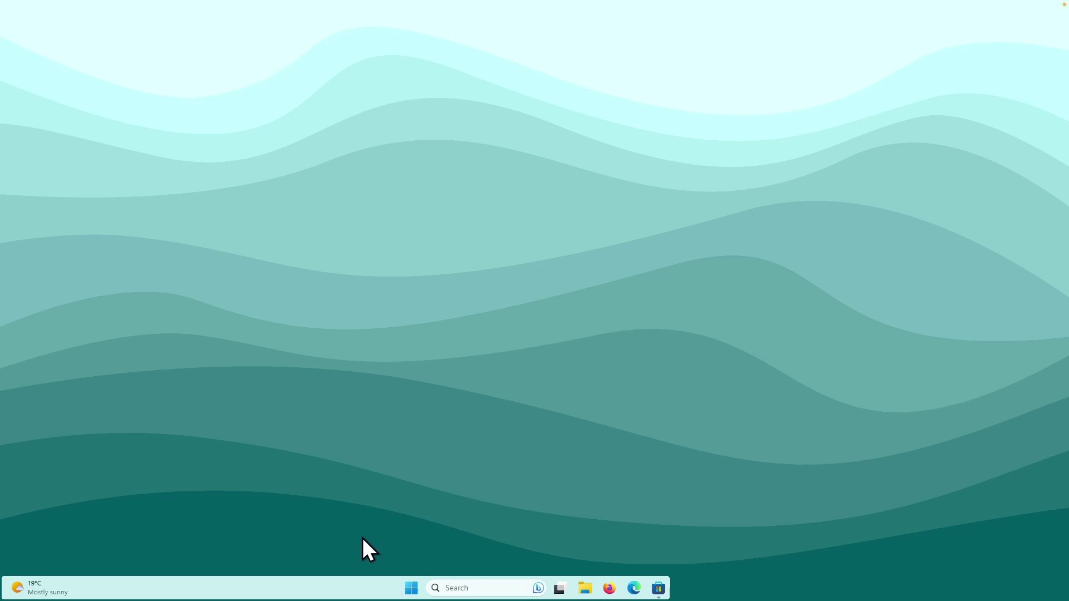
# - In the Windows taskbar settings, switch the taskbar alignment to Left and back to Center, and minimize Settings
pyautogui.rightClick(365, 582)
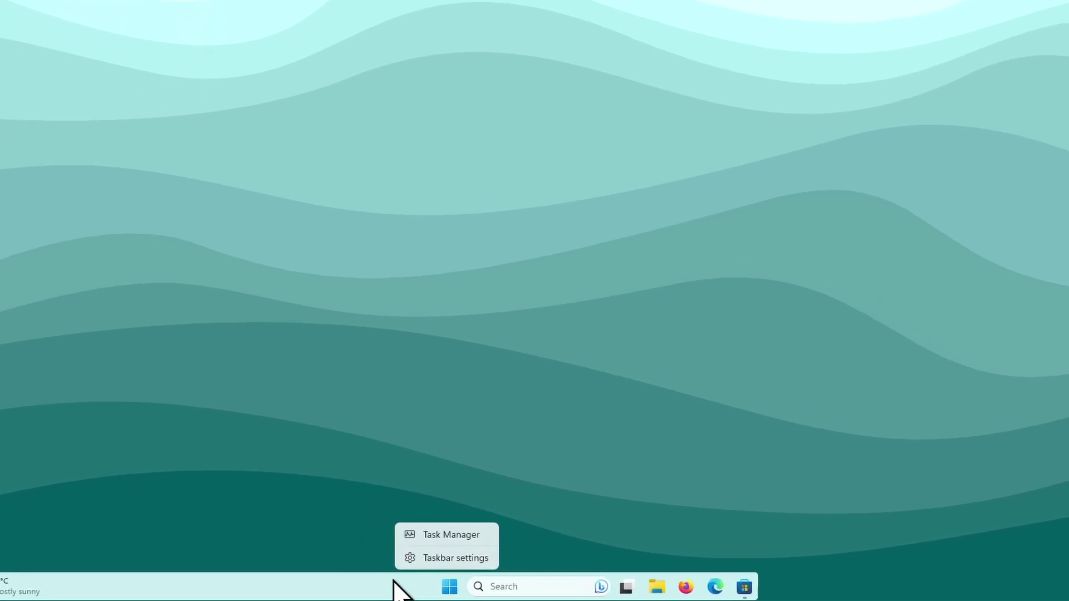
pyautogui.click(490, 551)
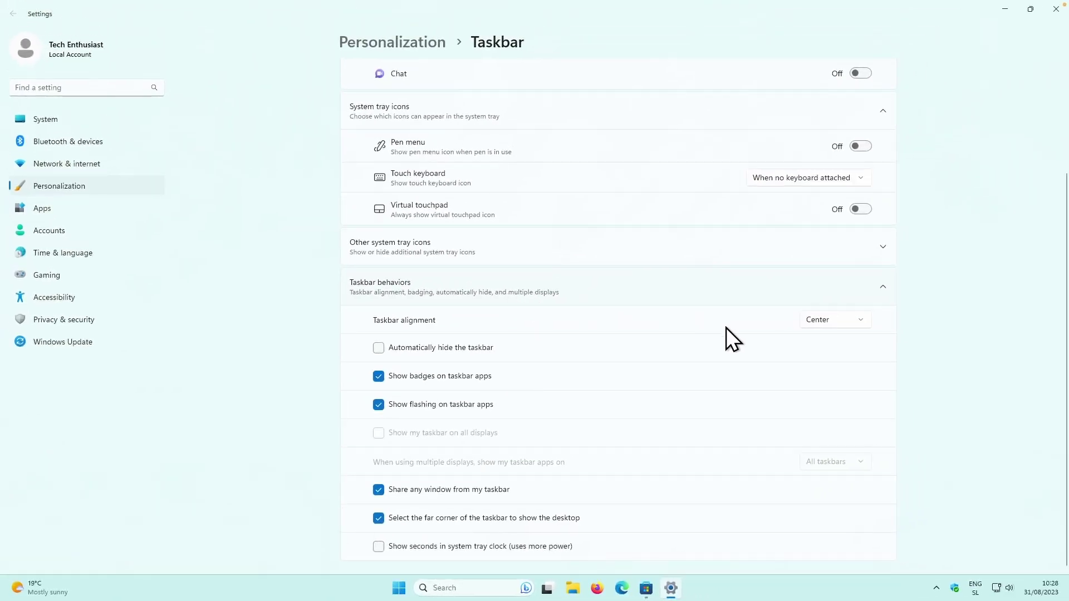
pyautogui.click(811, 322)
pyautogui.click(821, 300)
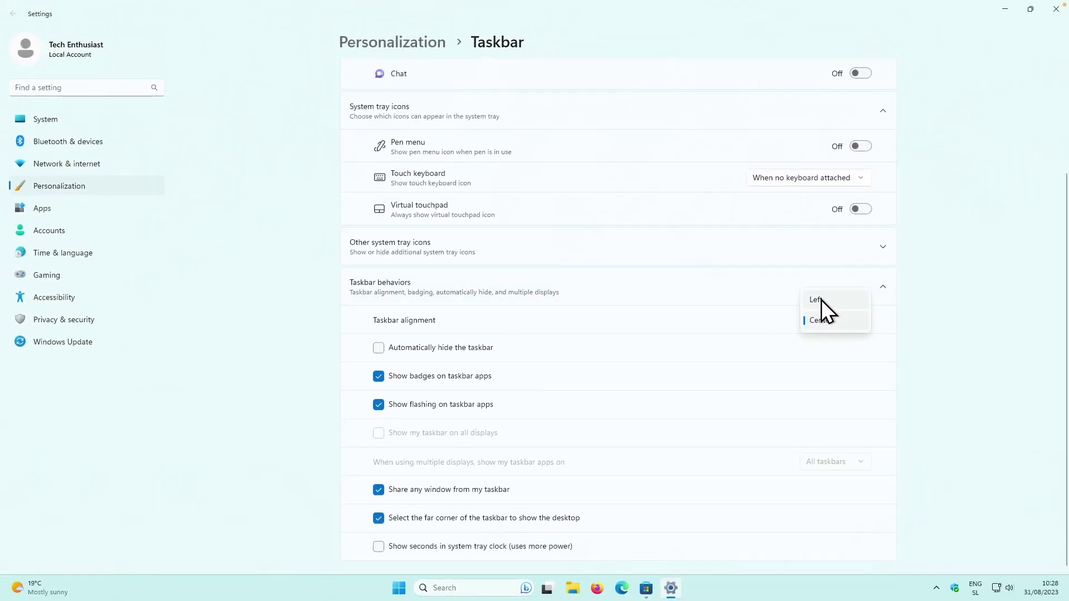
pyautogui.click(824, 313)
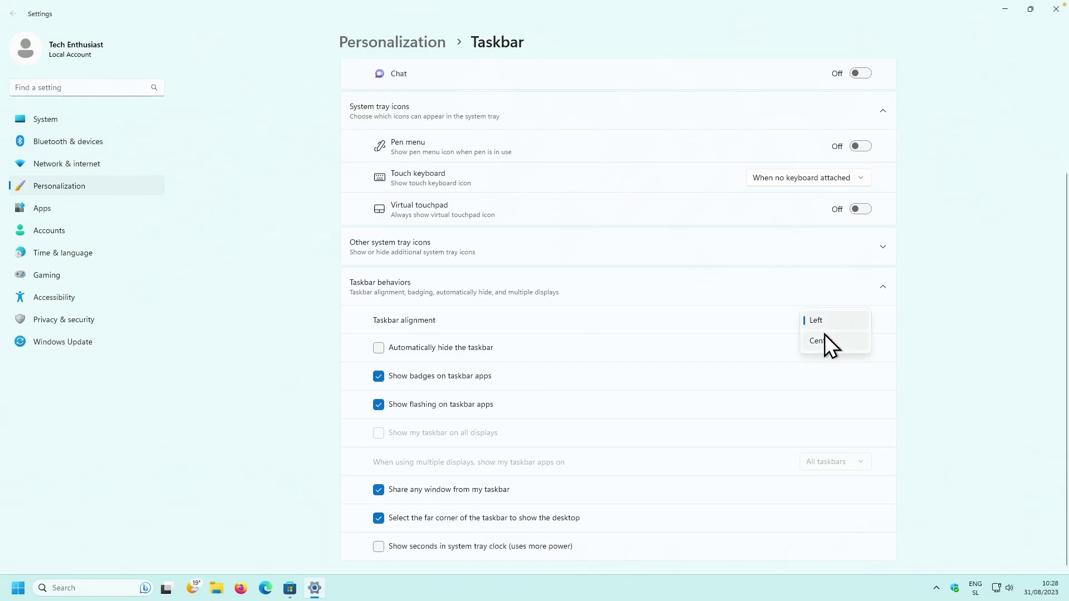
pyautogui.click(824, 336)
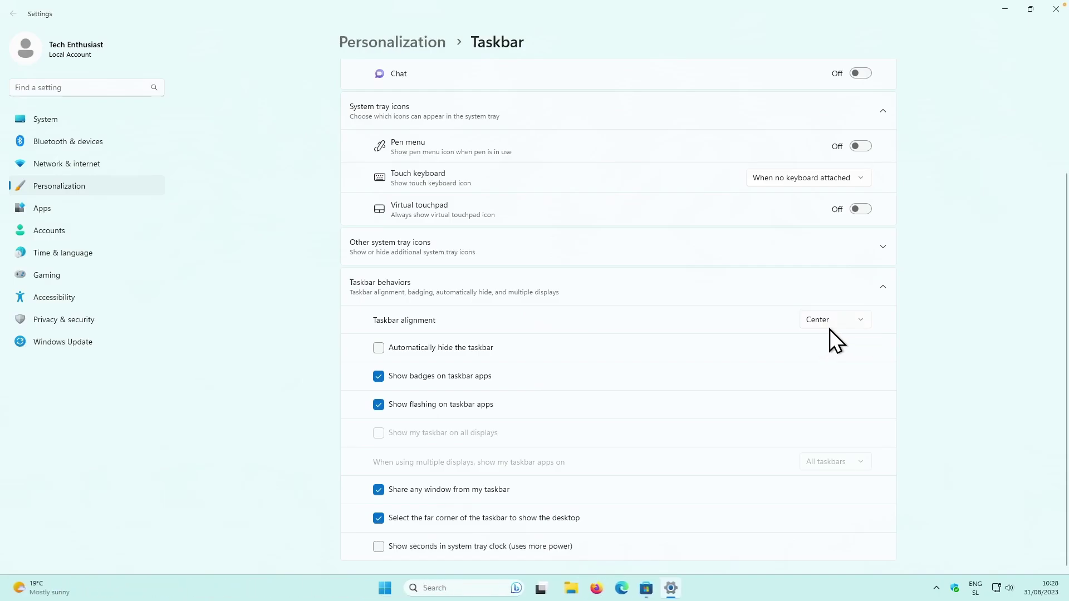
pyautogui.click(1008, 10)
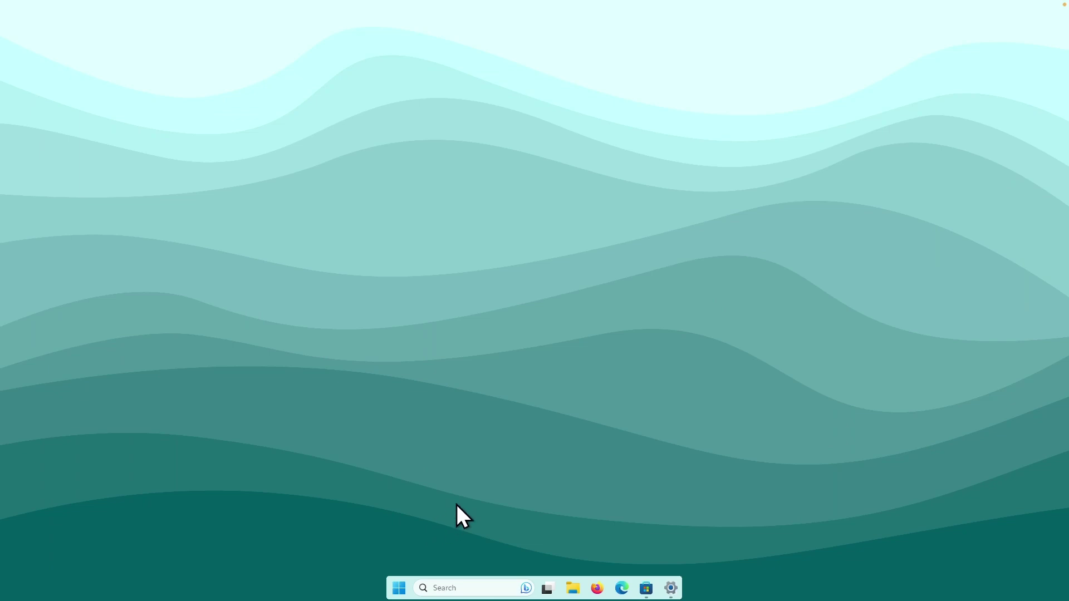
# - Launch TranslucentTB, continue past its welcome dialog and set the taskbar's desktop appearance to Acrylic
pyautogui.click(402, 585)
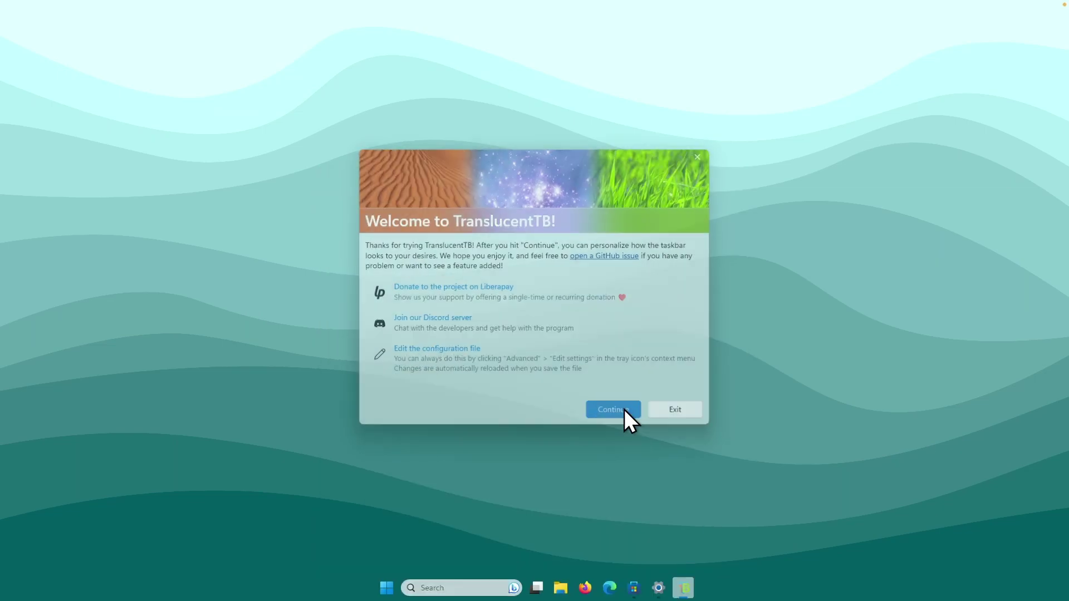
pyautogui.click(618, 412)
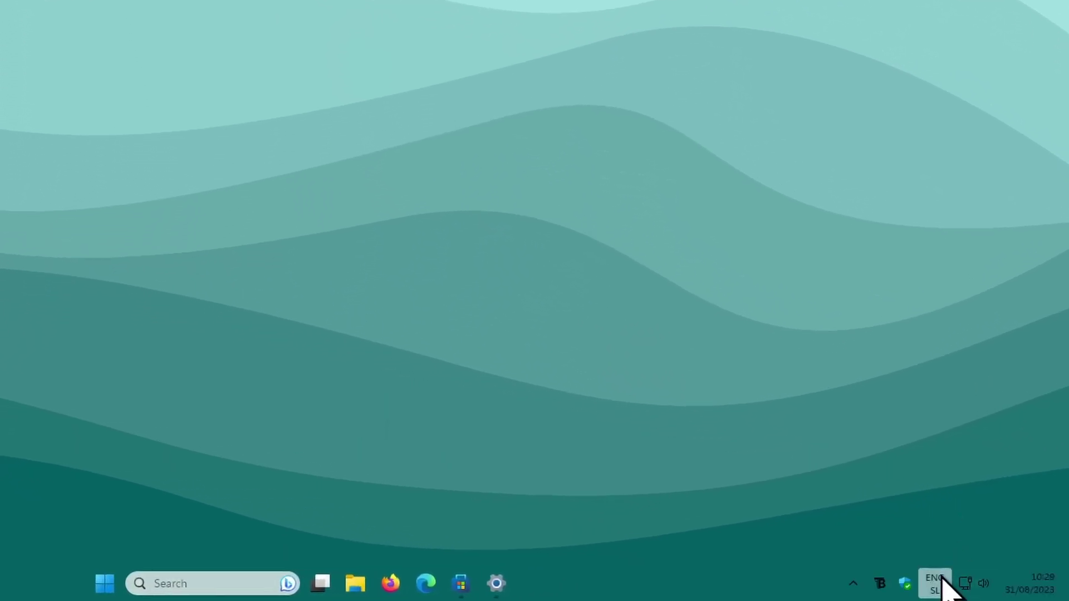
pyautogui.rightClick(880, 584)
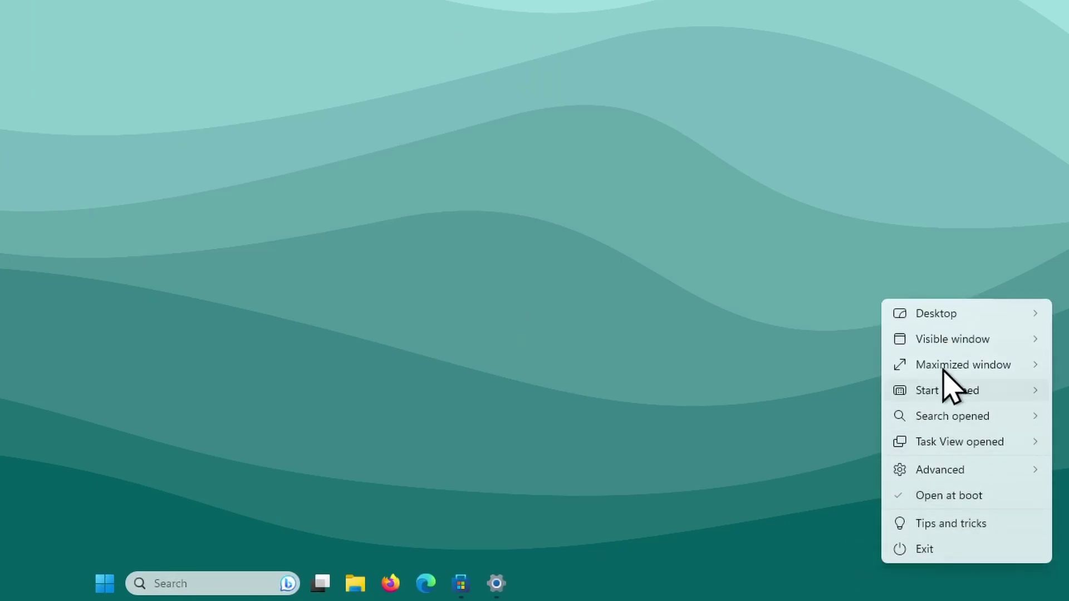
pyautogui.moveTo(953, 315)
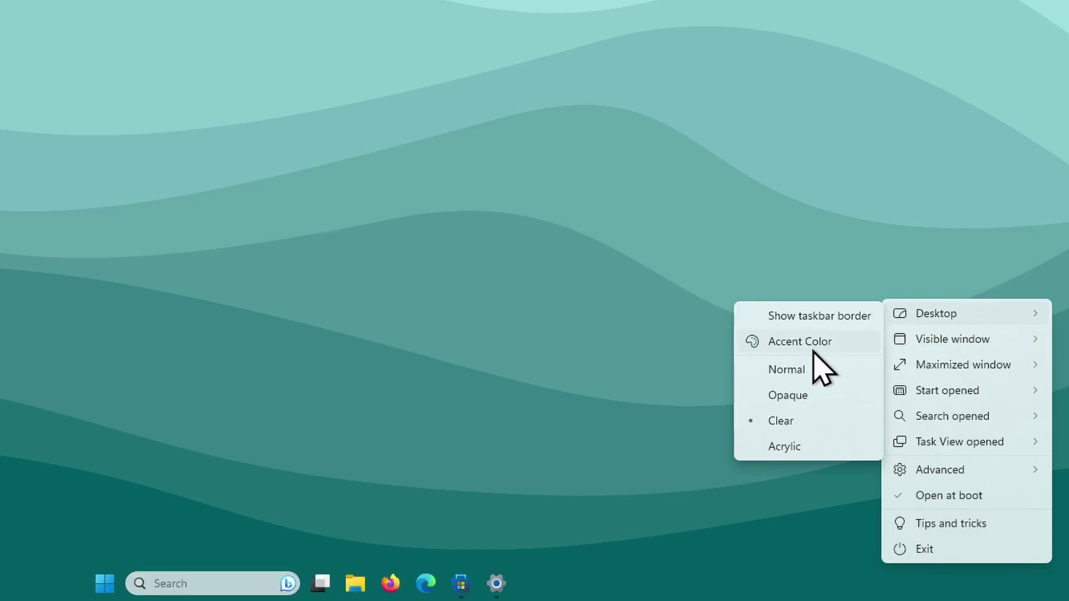
pyautogui.click(795, 446)
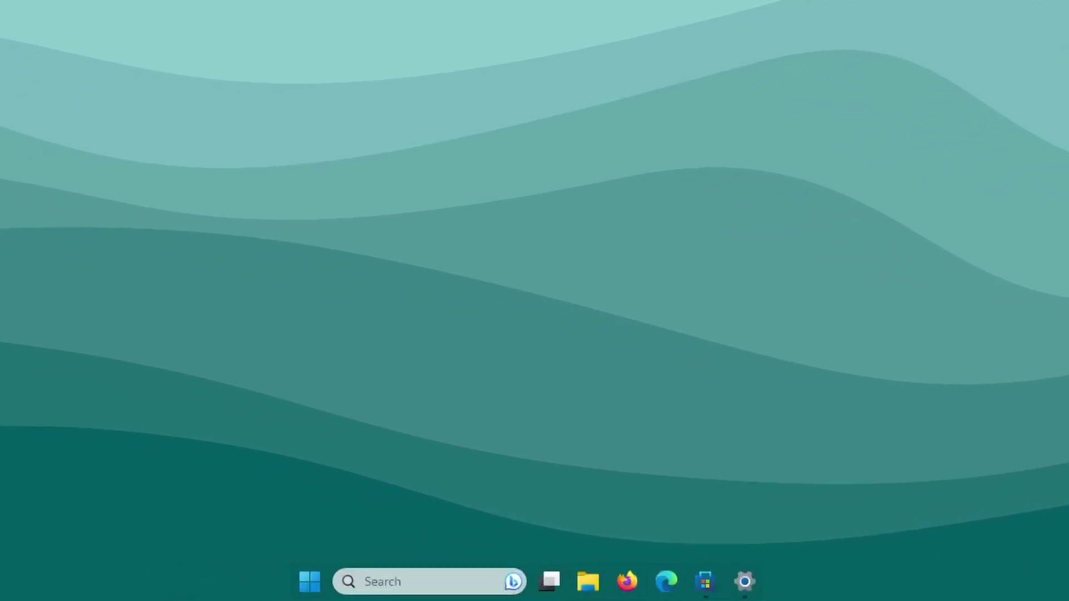
# - Set the Windows color mode to Dark in the personalization Colors settings and close Settings
pyautogui.click(745, 581)
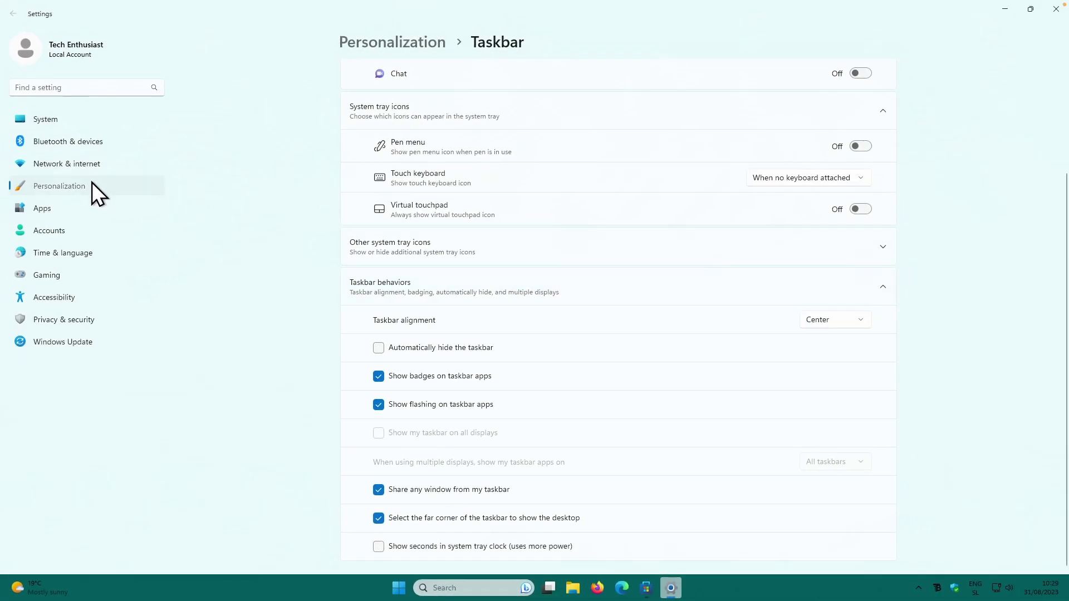
pyautogui.click(92, 183)
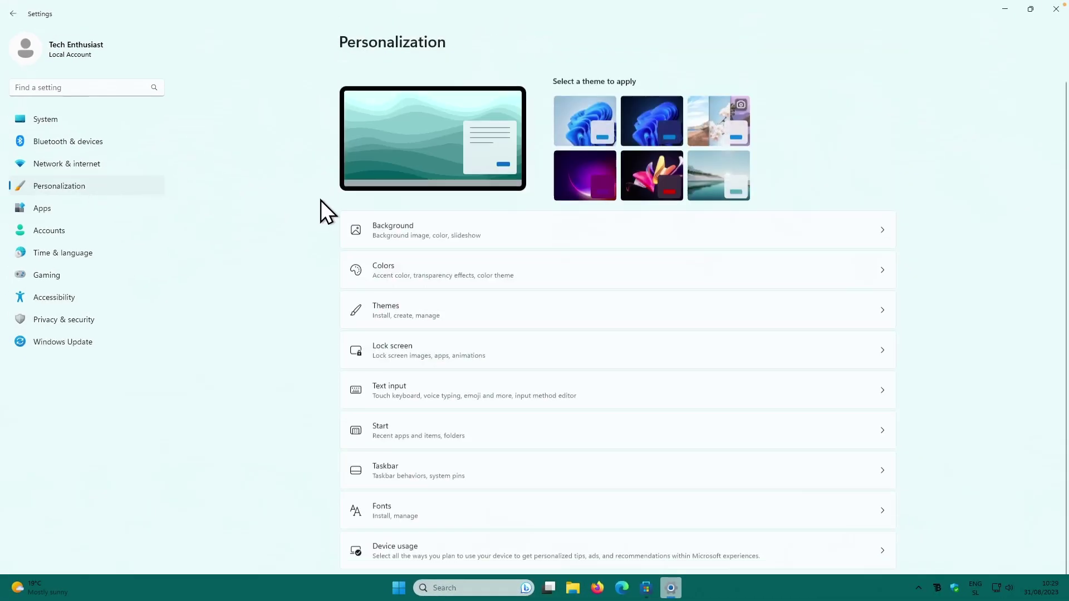
pyautogui.click(465, 246)
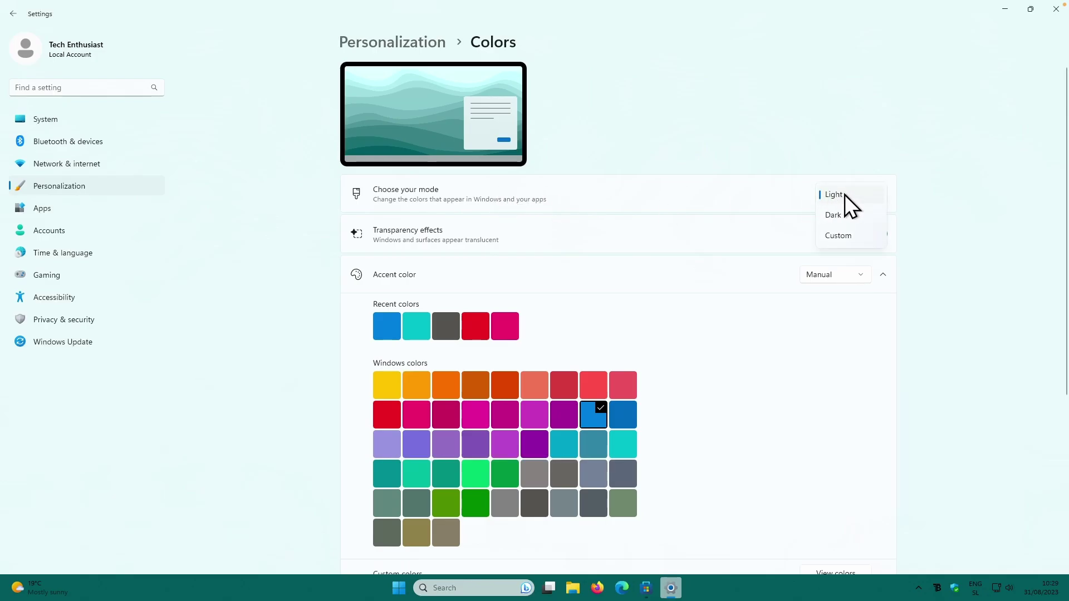
pyautogui.click(864, 213)
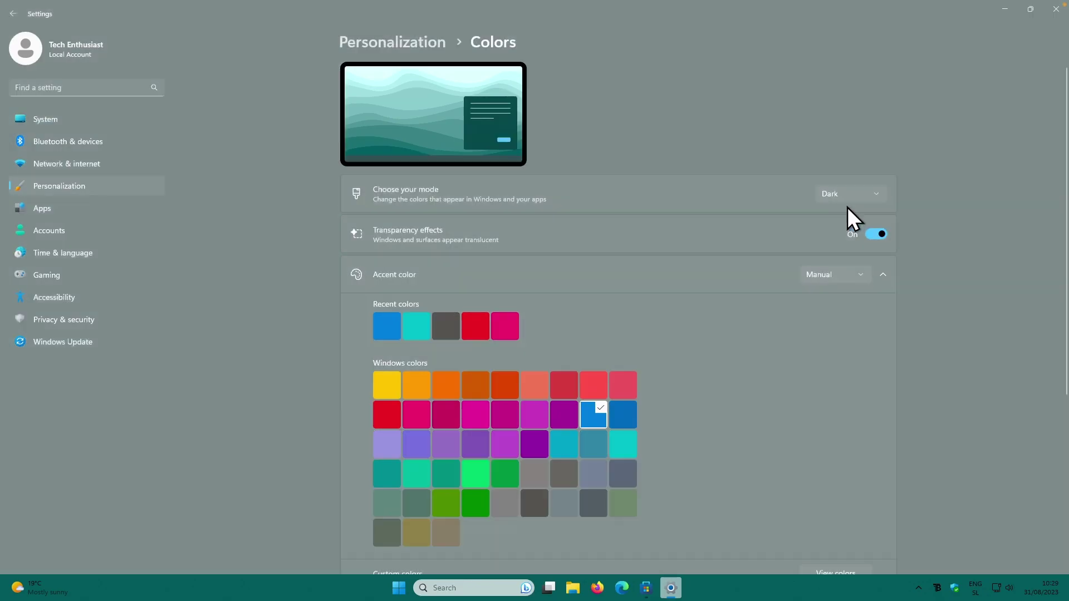
pyautogui.click(1056, 9)
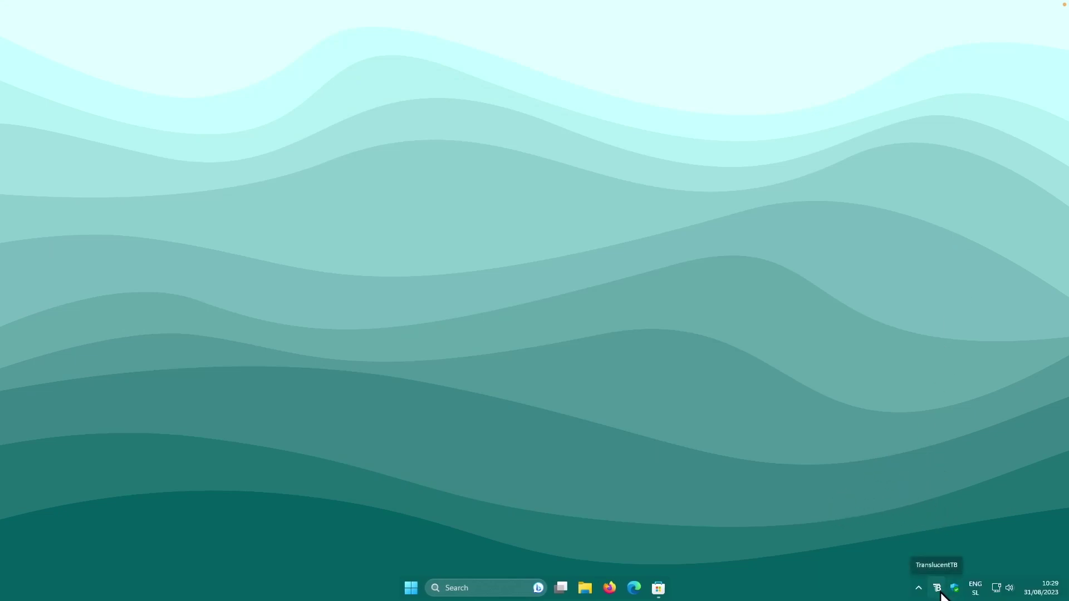
# - Set TranslucentTB's desktop accent color to white with RGB 255, 255, 255 and alpha 99, and confirm it
pyautogui.click(937, 589)
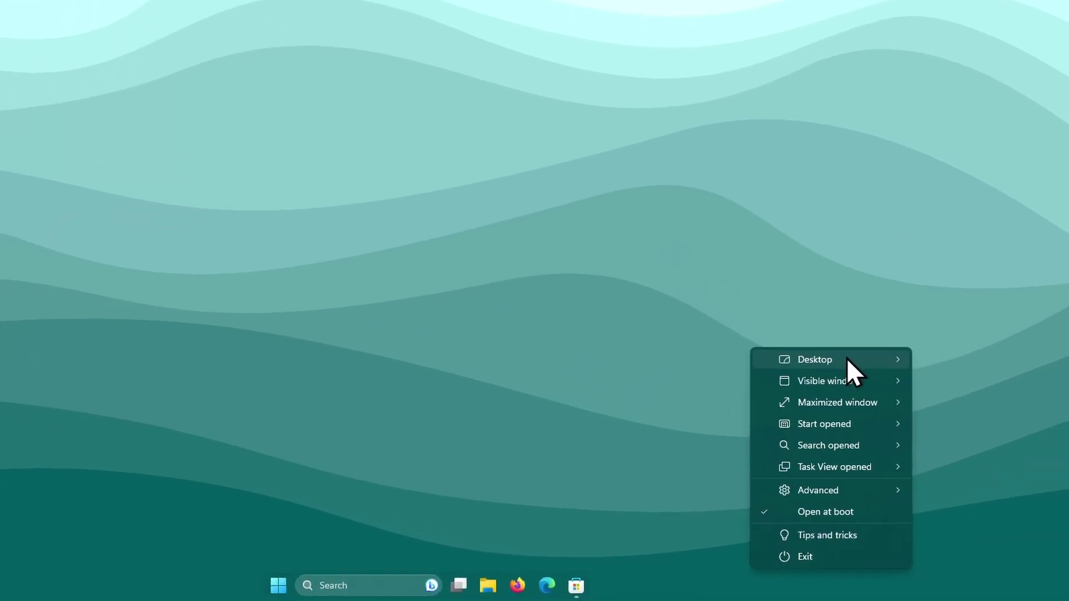
pyautogui.moveTo(884, 404)
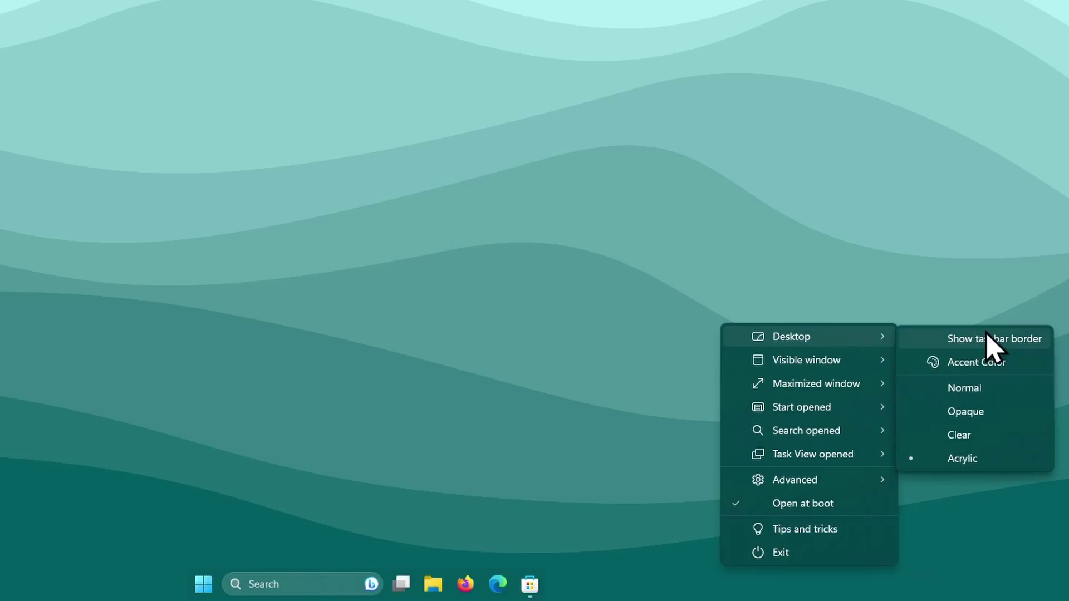
pyautogui.click(994, 365)
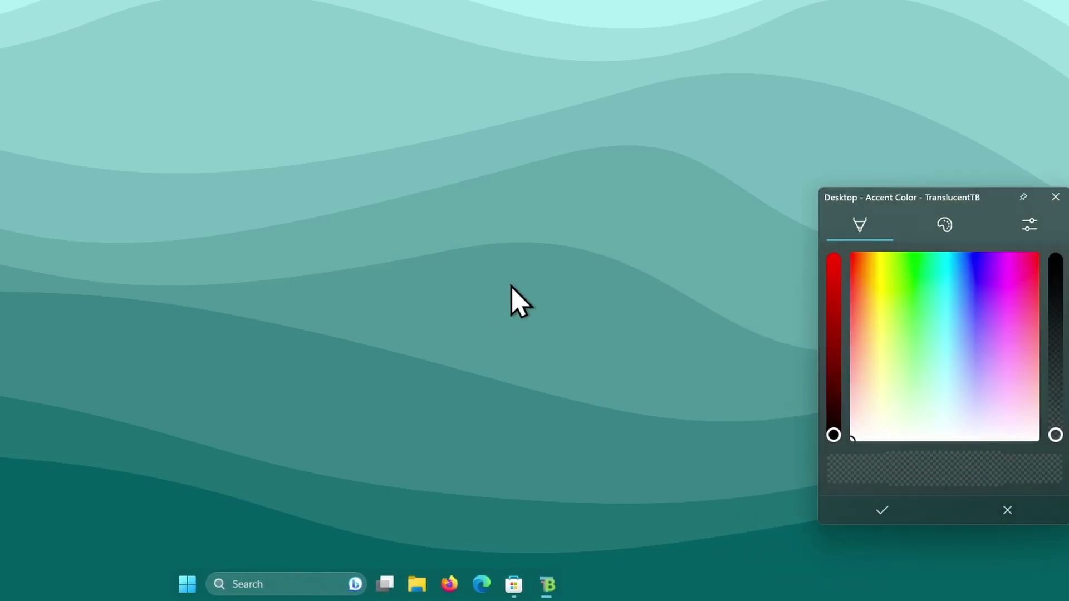
pyautogui.click(821, 204)
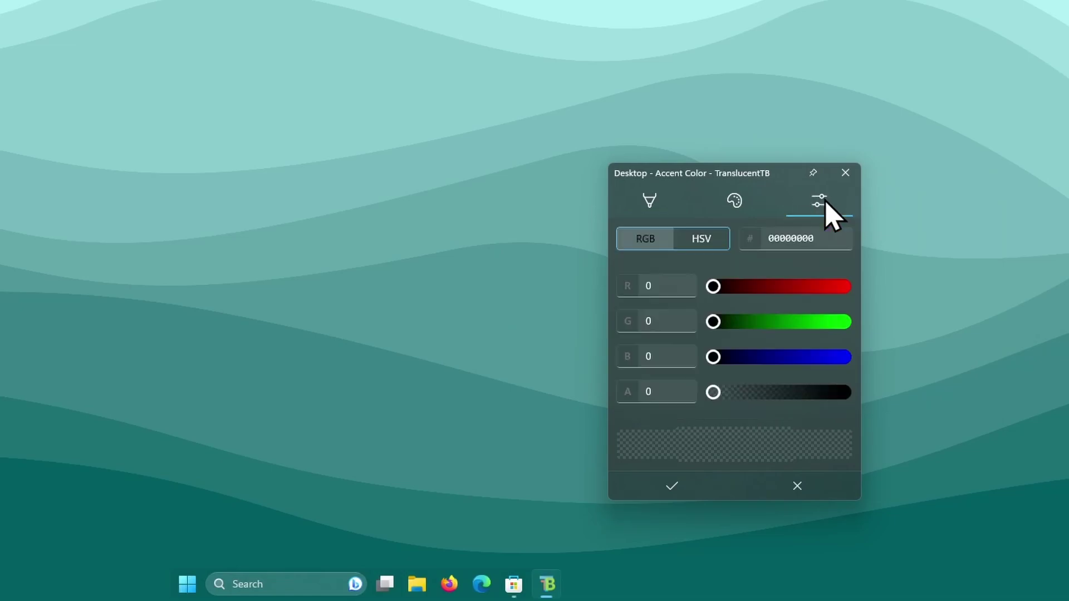
pyautogui.click(770, 287)
pyautogui.moveTo(789, 323); pyautogui.dragTo(851, 322)
pyautogui.moveTo(713, 357); pyautogui.dragTo(909, 362)
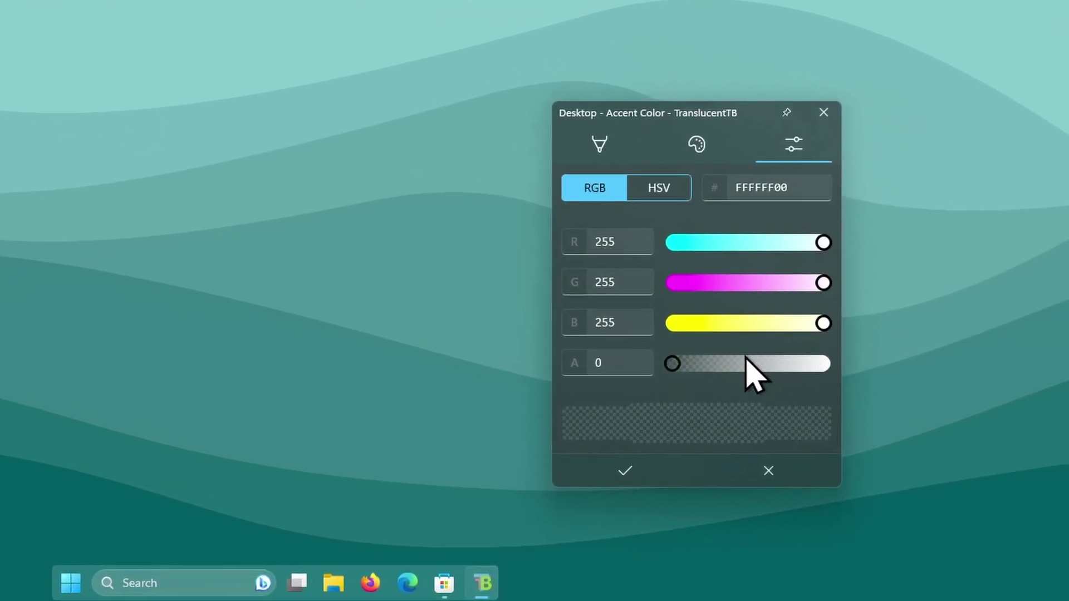
pyautogui.moveTo(674, 366); pyautogui.dragTo(716, 365)
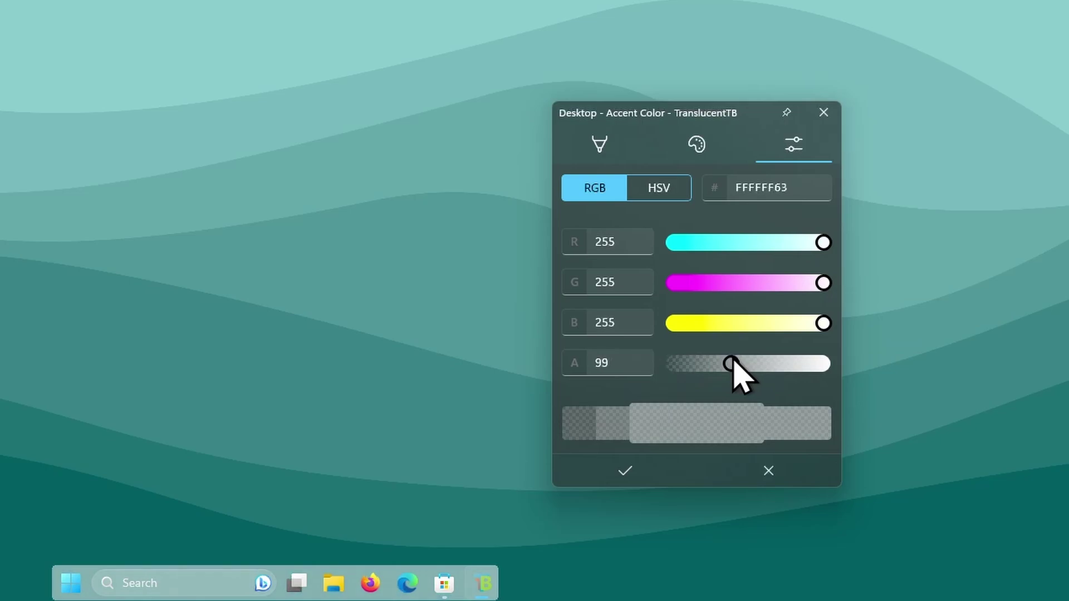
pyautogui.click(631, 472)
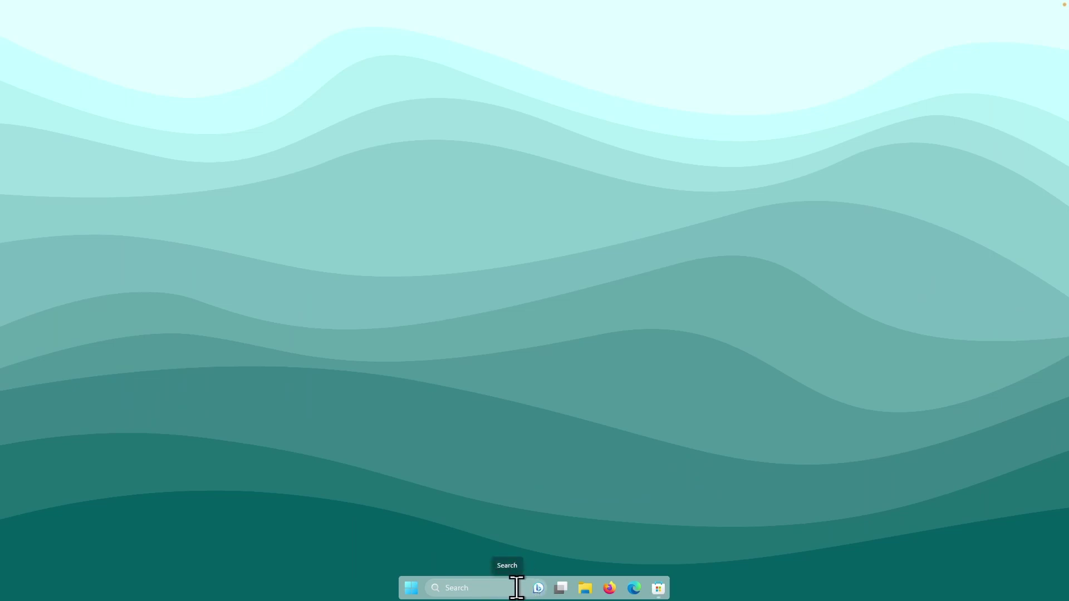
# - Change the taskbar's Search item to Search icon only in the Windows taskbar settings and close Settings
pyautogui.click(414, 588)
pyautogui.click(559, 264)
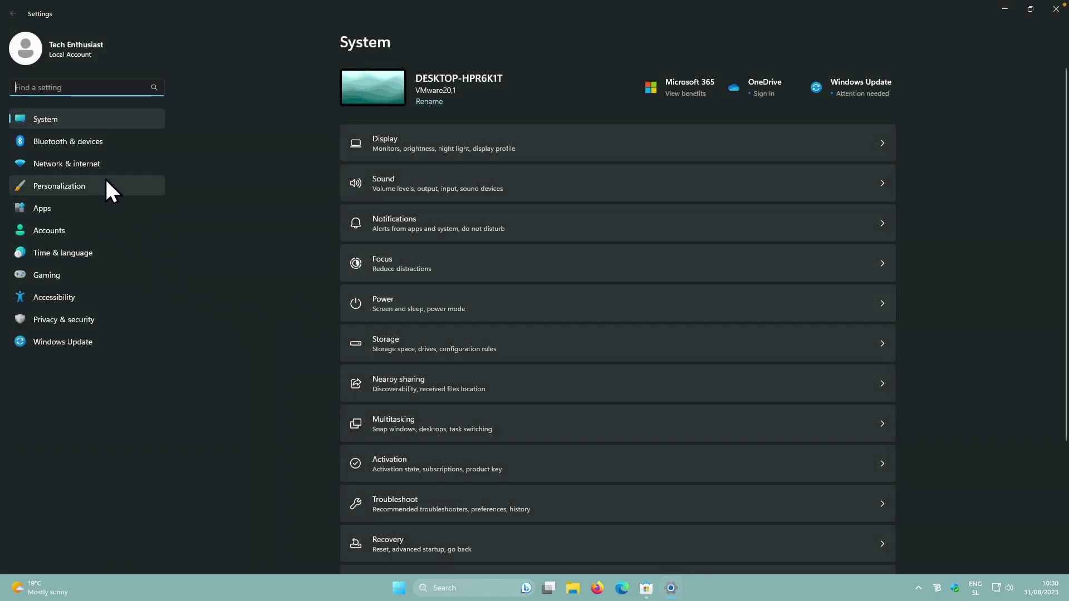
pyautogui.click(107, 188)
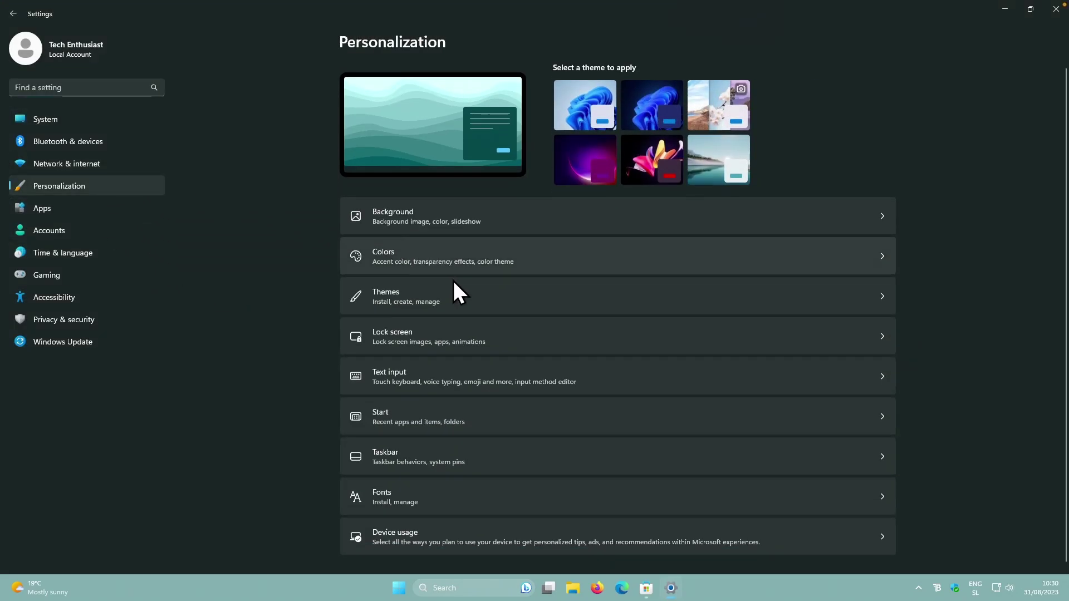
pyautogui.click(445, 454)
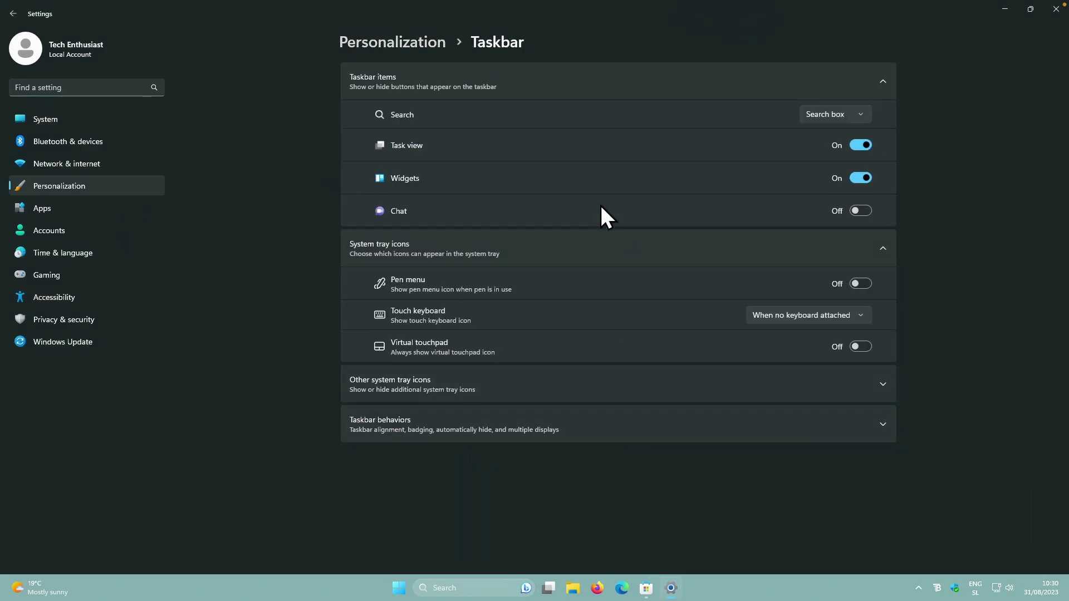
pyautogui.click(825, 114)
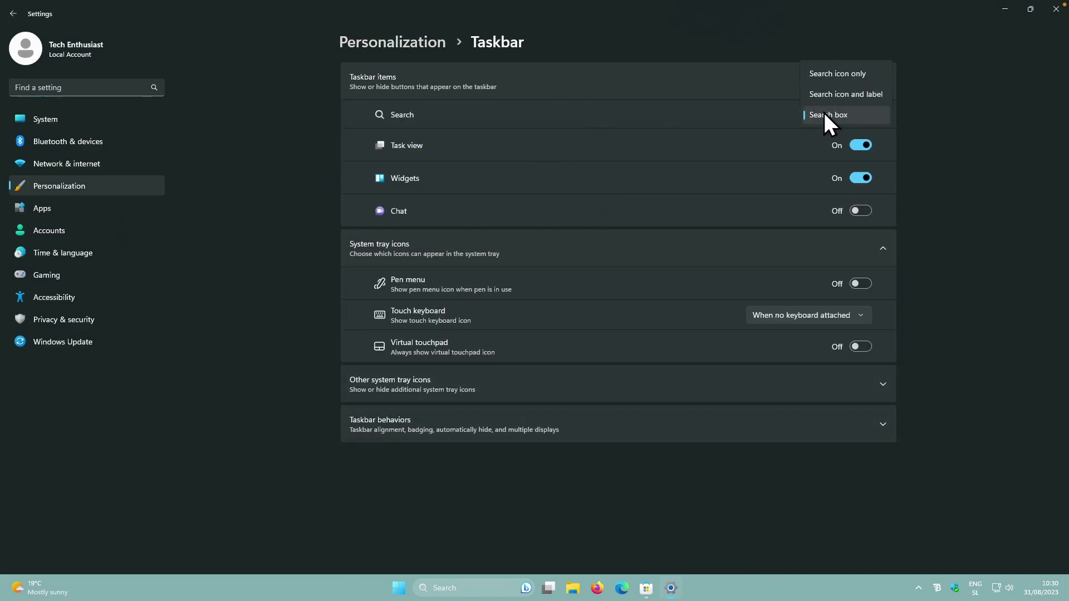
pyautogui.click(849, 75)
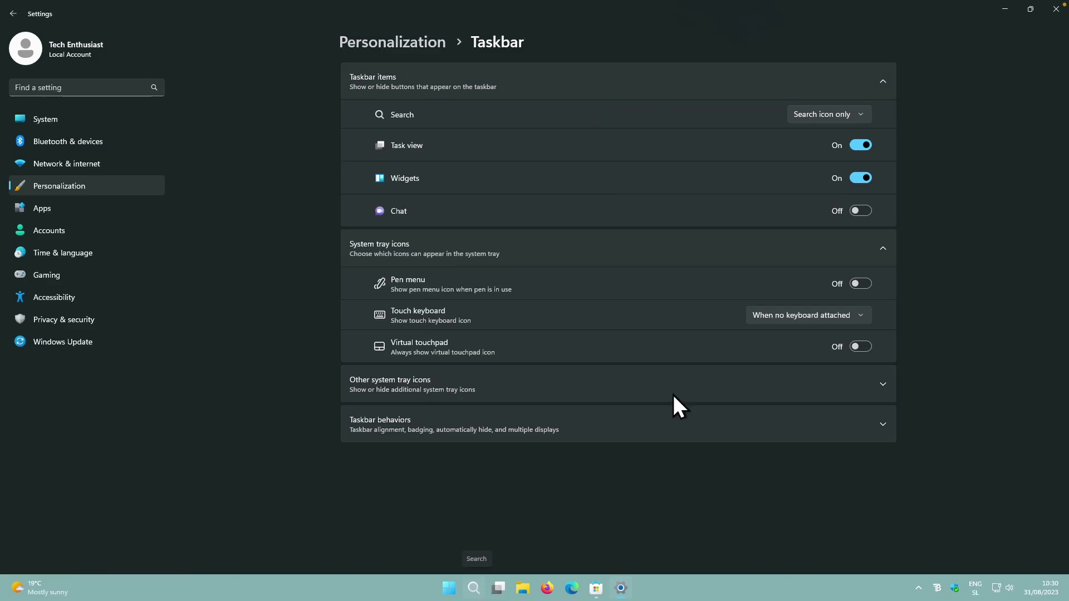
pyautogui.click(1055, 9)
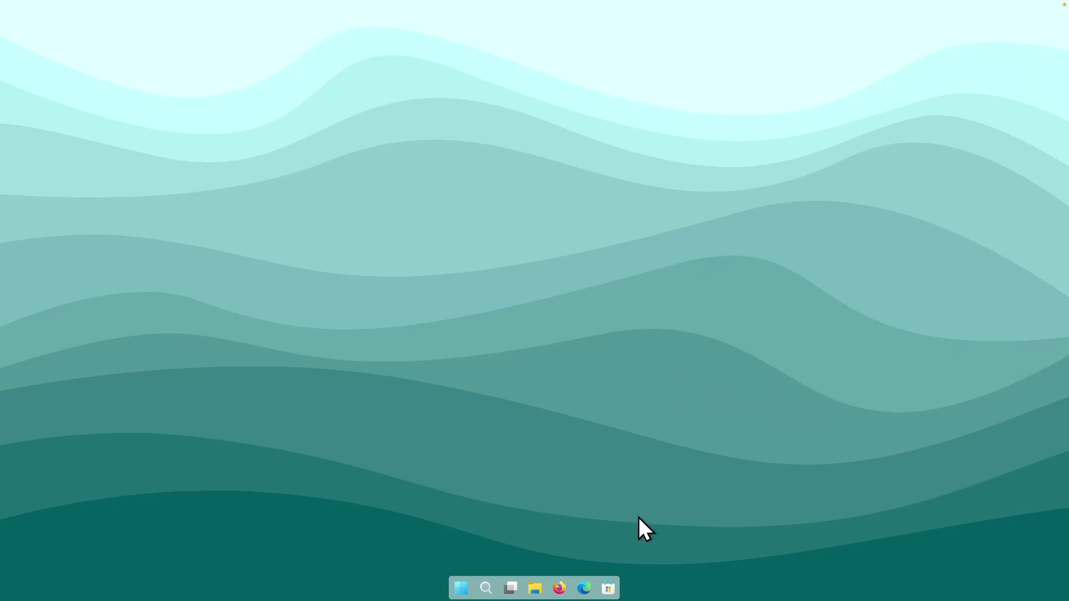
# - Search the Microsoft Store for windynamicdesktop and open the WinDynamicDesktop app page
pyautogui.click(613, 583)
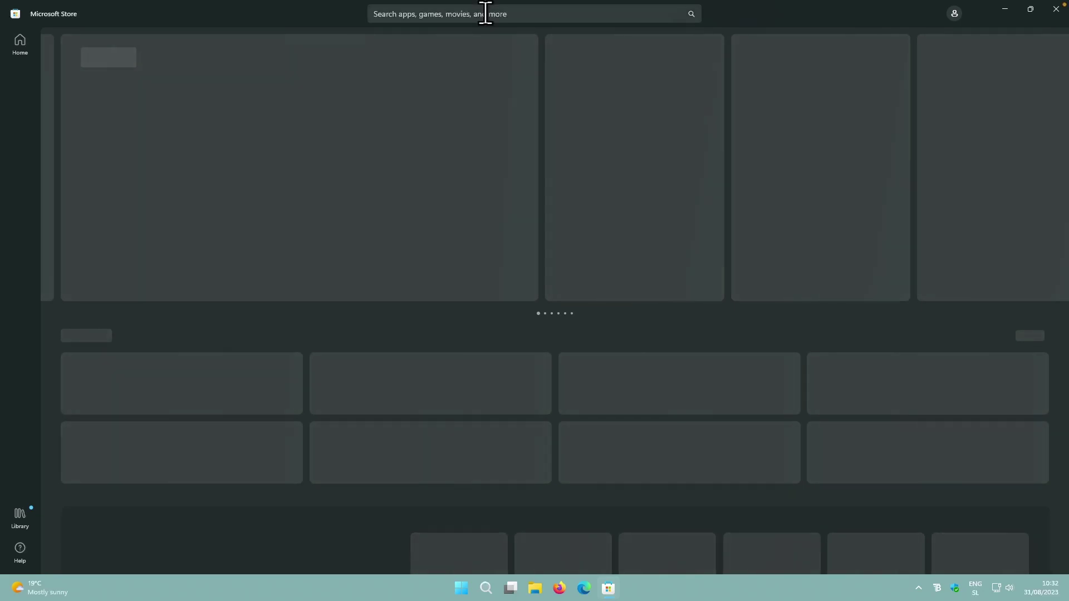
pyautogui.click(486, 16)
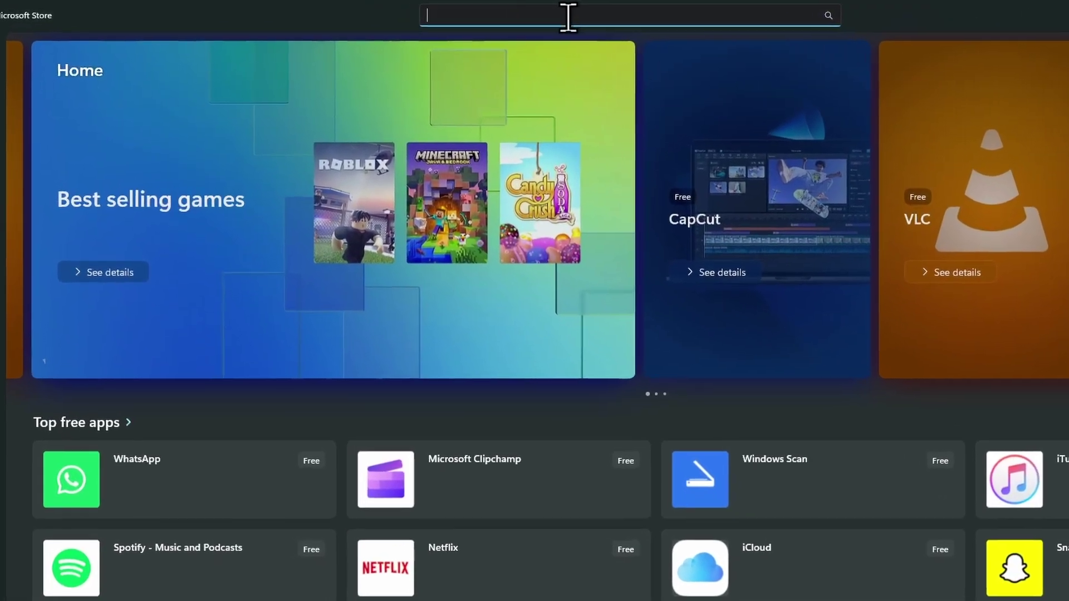
pyautogui.write('windynamicdesktop')
pyautogui.click(621, 103)
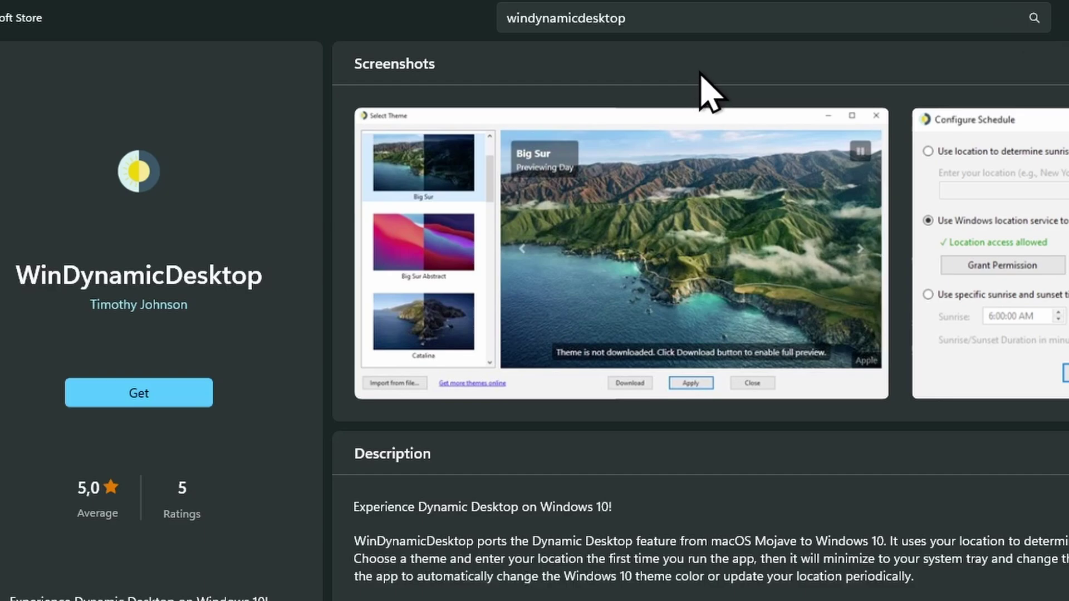
# - Install WinDynamicDesktop, launch it and continue past its language selection with English
pyautogui.click(177, 404)
pyautogui.click(198, 400)
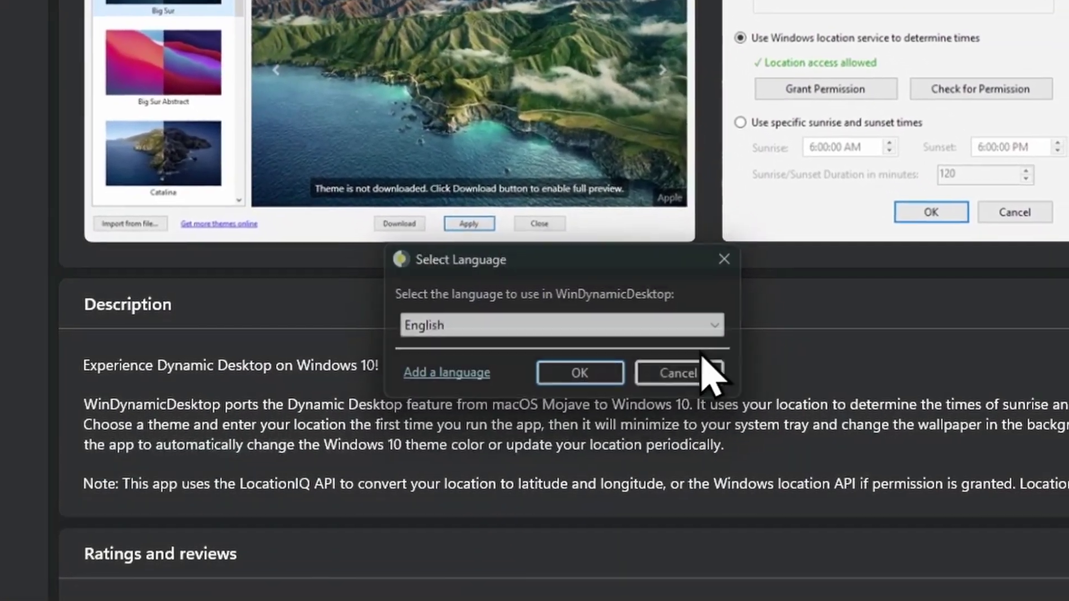
pyautogui.click(701, 365)
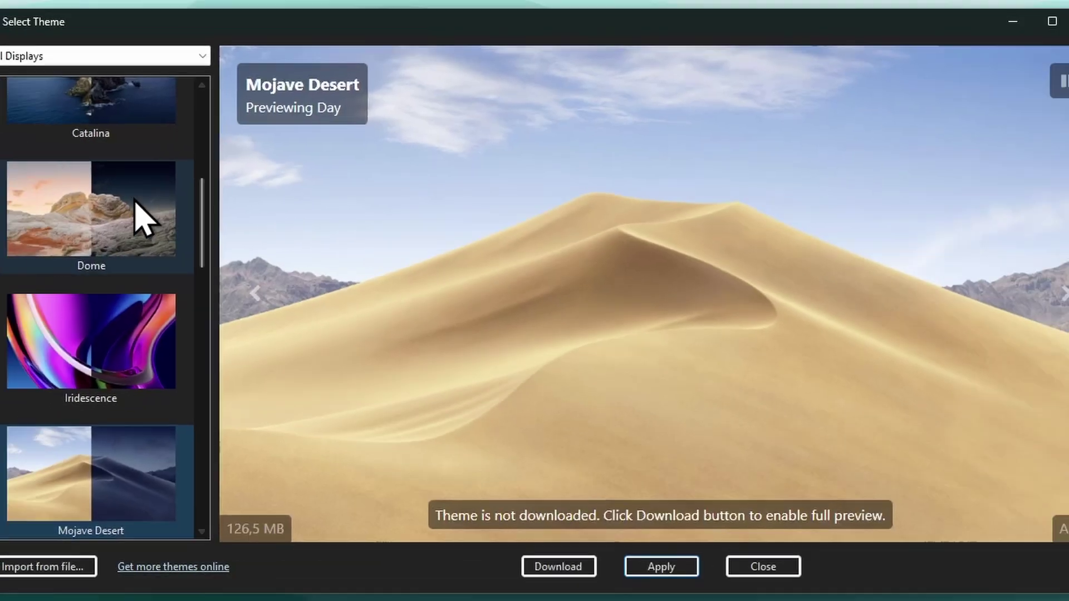
# - Download the Sonoma Abstract theme in WinDynamicDesktop, apply it to all displays and close the theme window
pyautogui.scroll(-10, 130, 195)
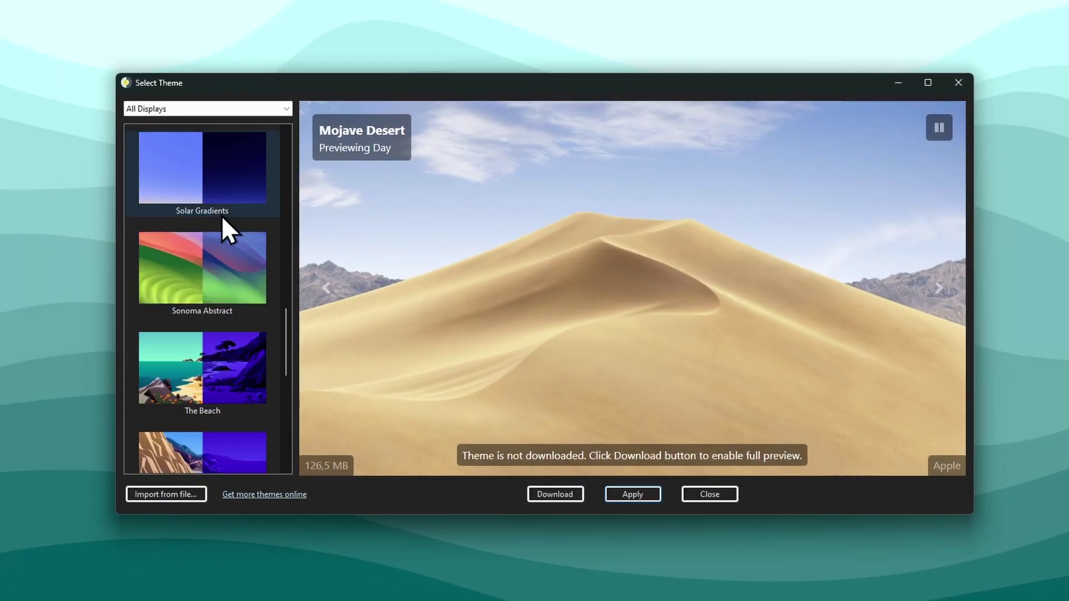
pyautogui.scroll(-3, 213, 216)
pyautogui.scroll(5, 203, 289)
pyautogui.scroll(-2, 215, 387)
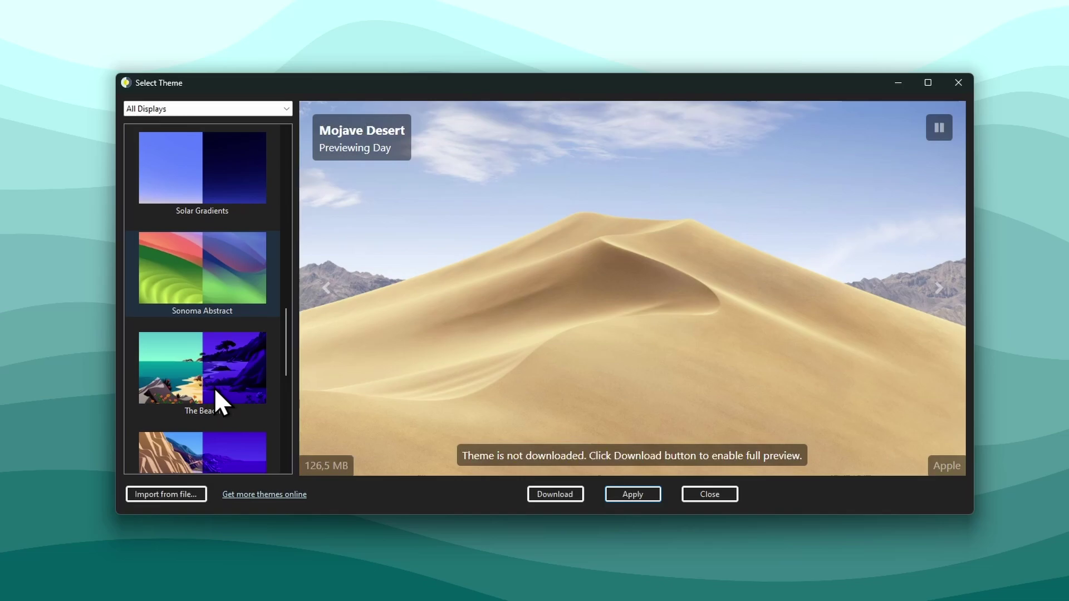
pyautogui.click(219, 304)
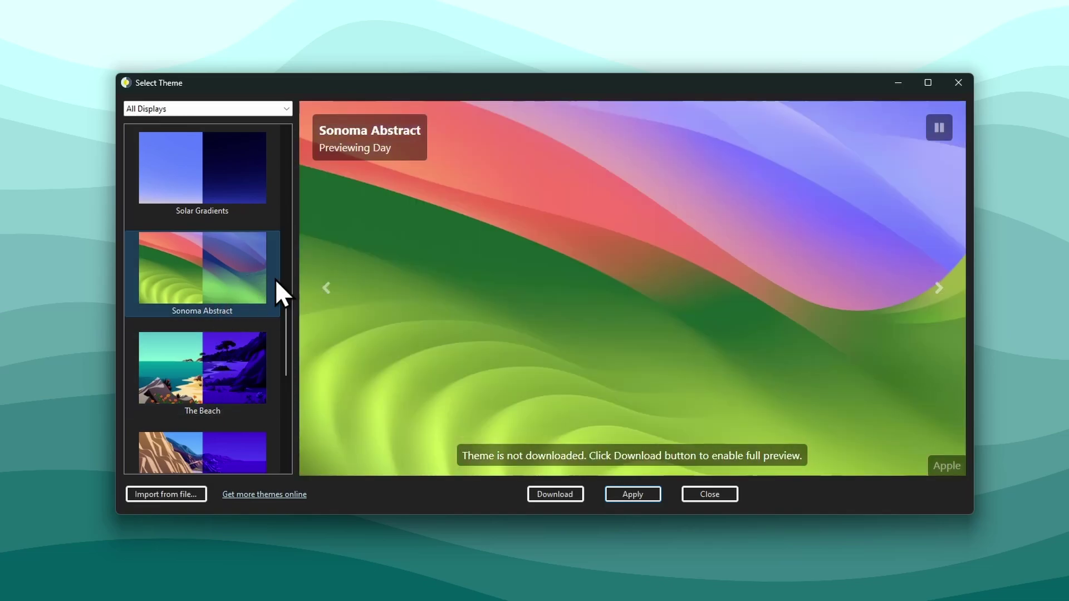
pyautogui.click(555, 494)
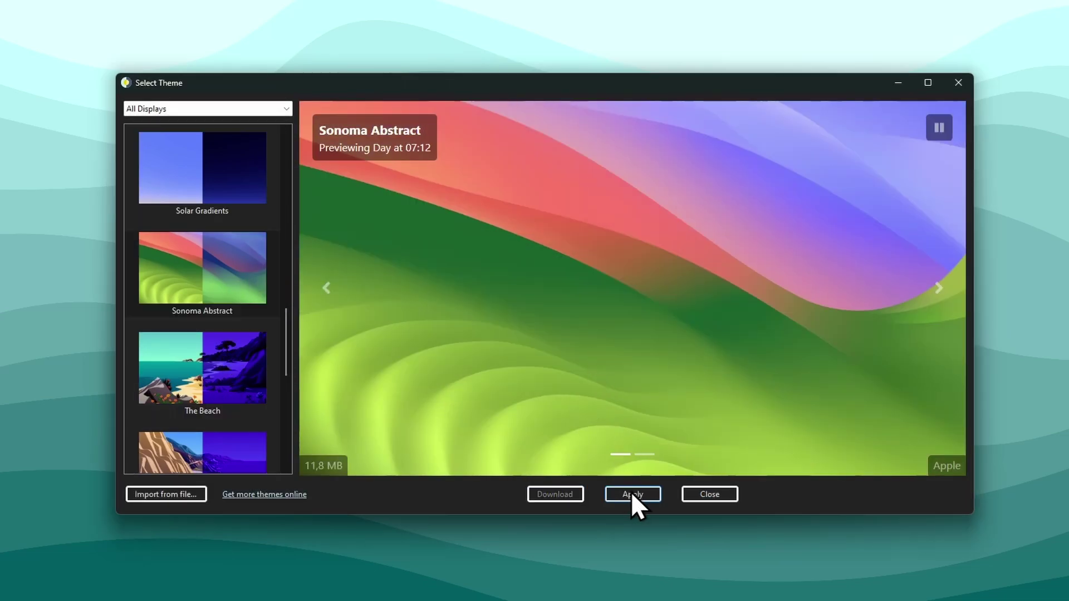
pyautogui.click(632, 493)
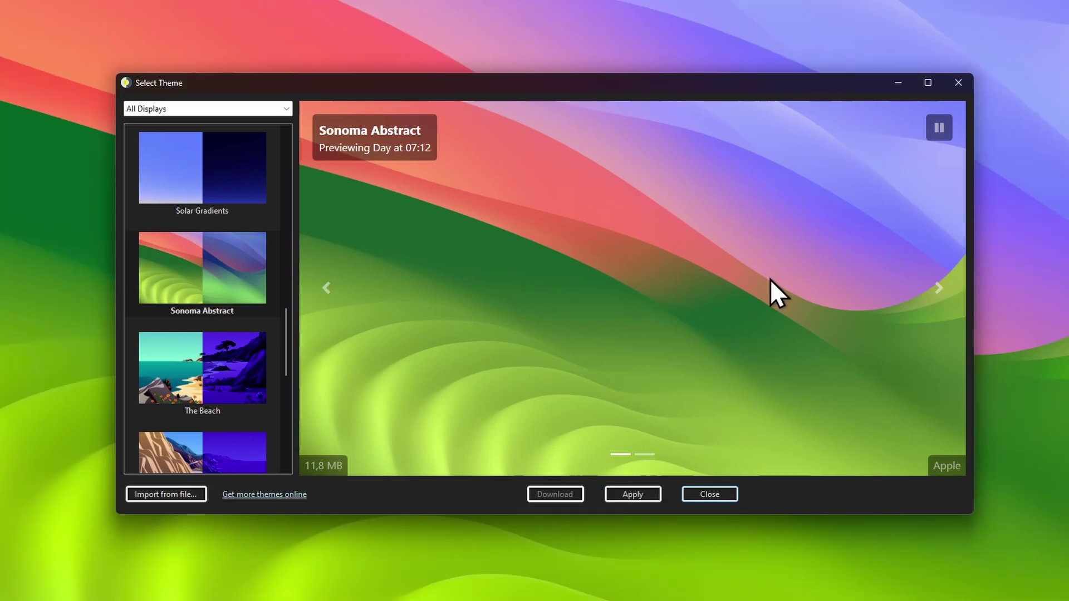
pyautogui.click(958, 83)
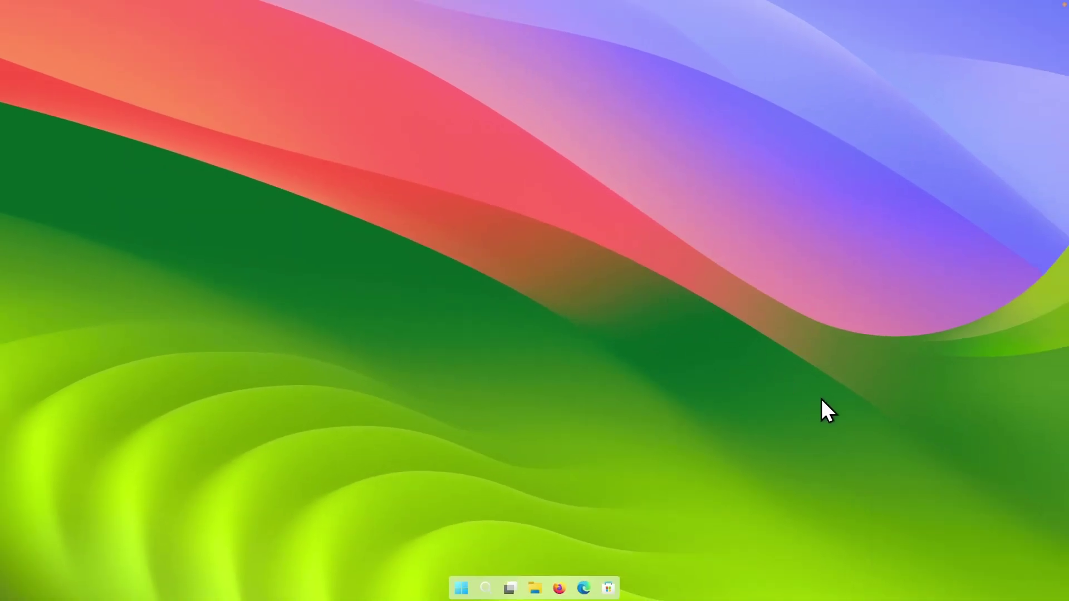
# - Try to enable Night Mode for WinDynamicDesktop from its hidden system tray entry
pyautogui.moveTo(935, 582)
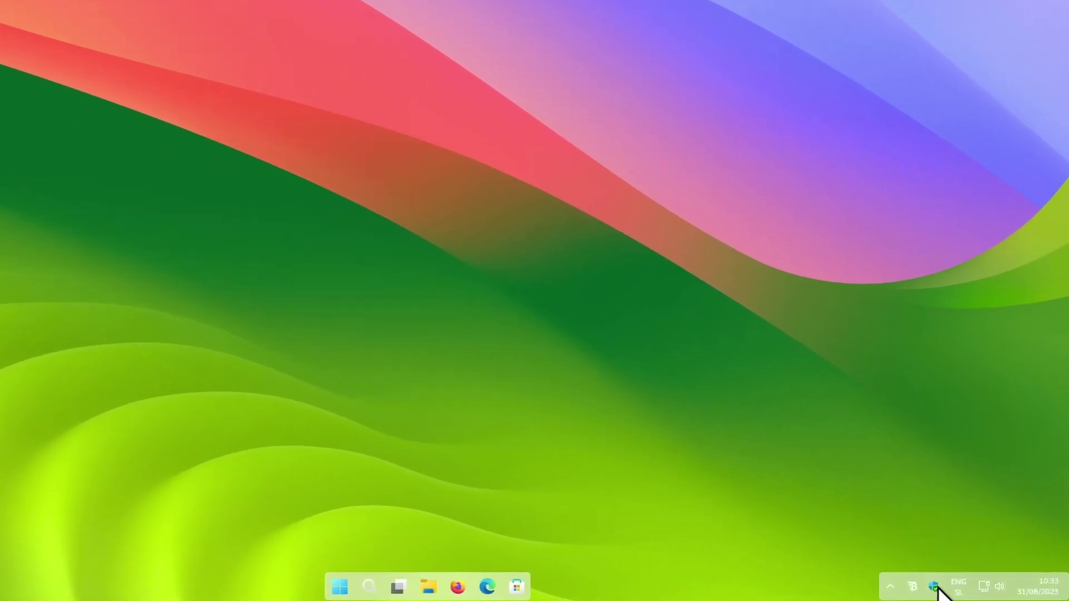
pyautogui.click(880, 586)
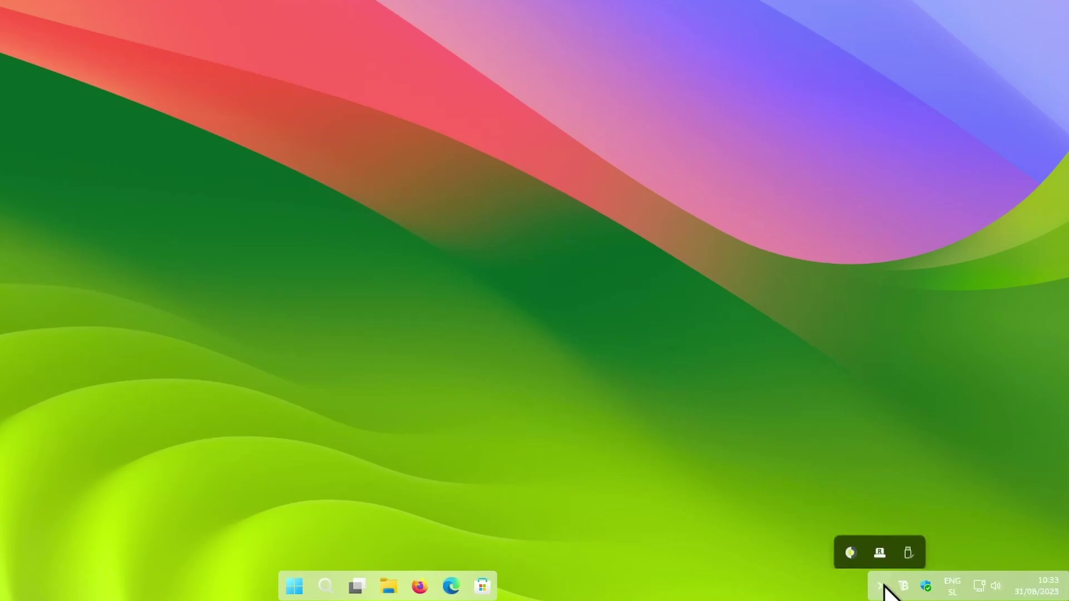
pyautogui.rightClick(851, 542)
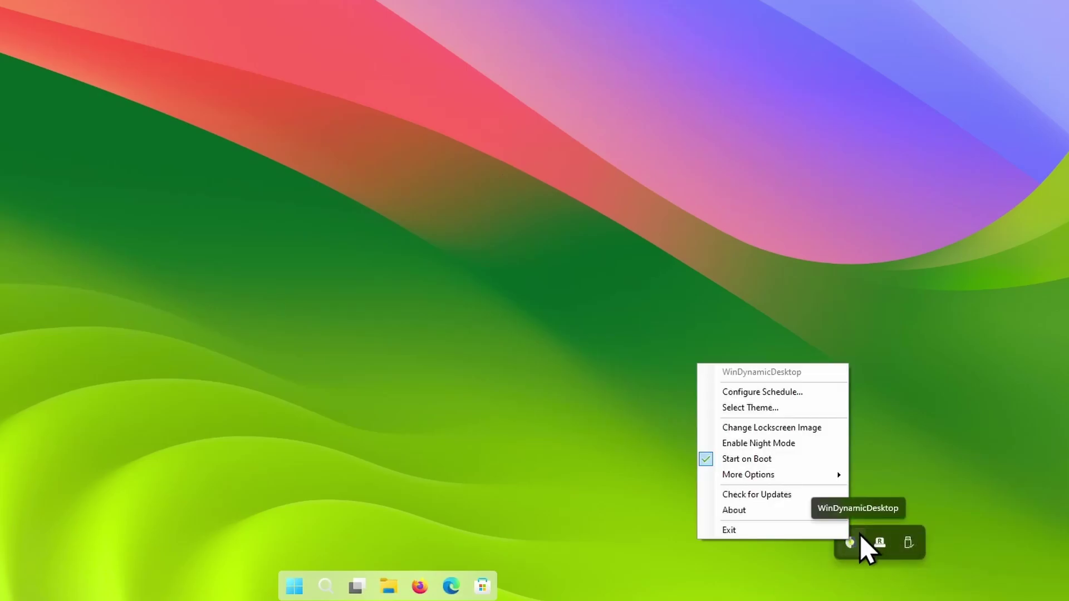
pyautogui.click(764, 443)
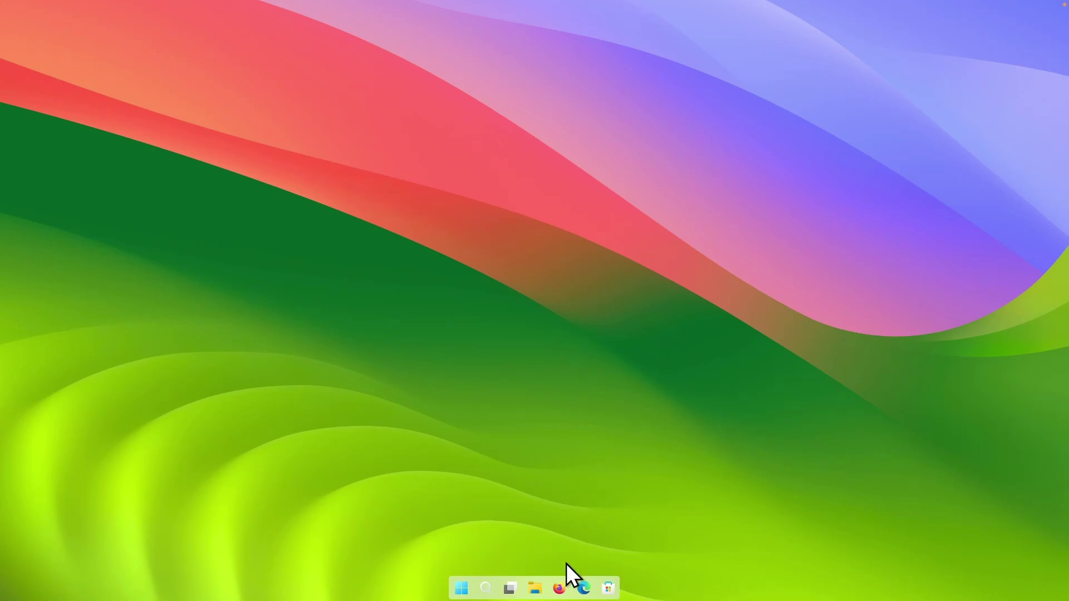
# - Switch to Firefox, open rainmeter.net and download the Rainmeter installer
pyautogui.click(562, 587)
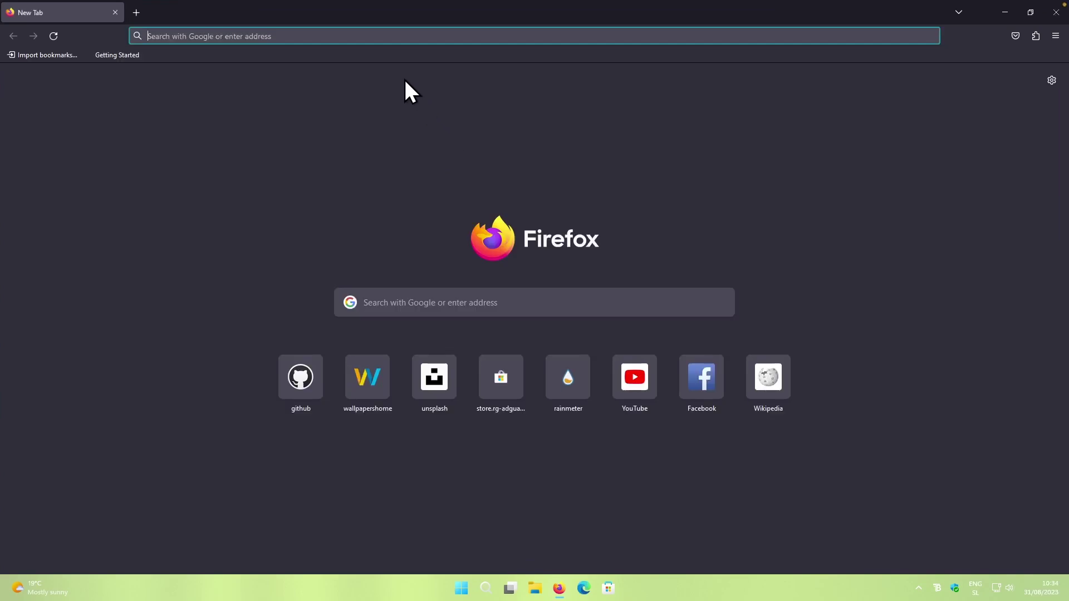
pyautogui.click(396, 27)
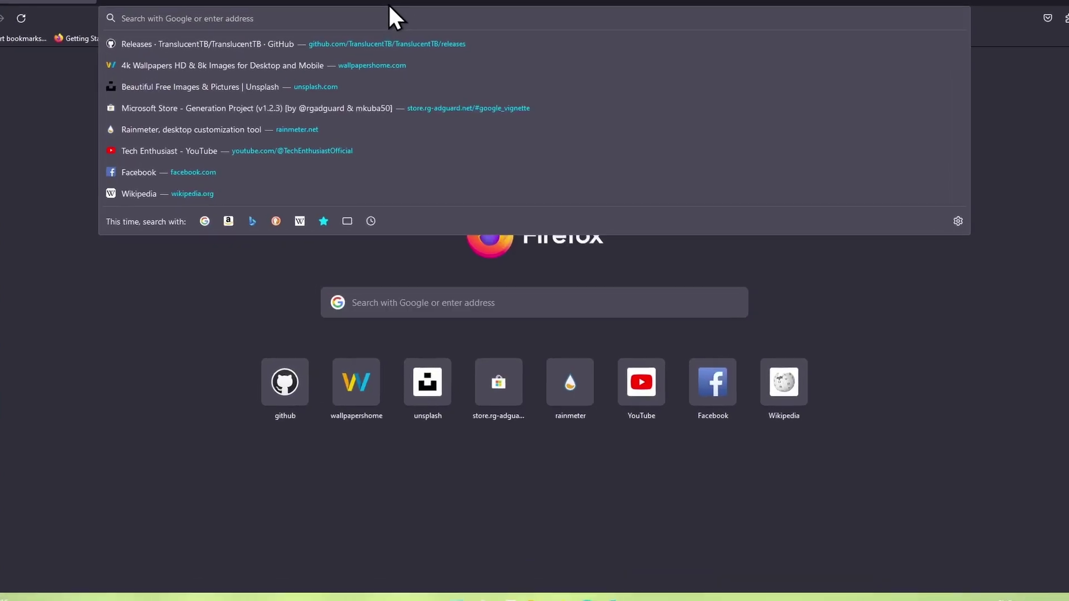
pyautogui.write('rainmeter.net')
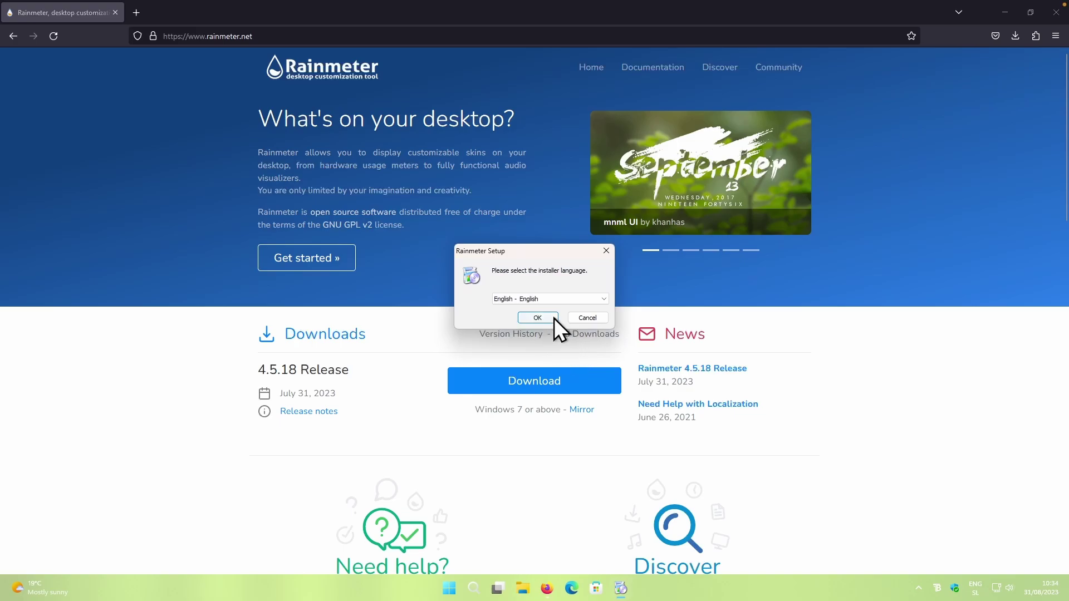
# - Install Rainmeter in English using the standard installation with the 64-bit version and startup launch, then open its manager
pyautogui.click(553, 318)
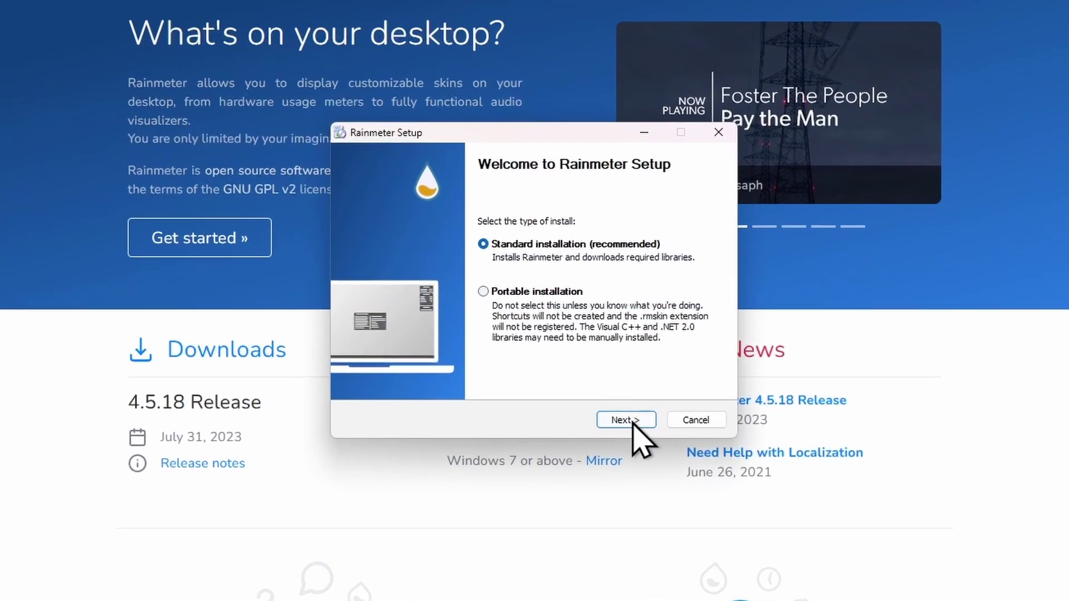
pyautogui.click(623, 419)
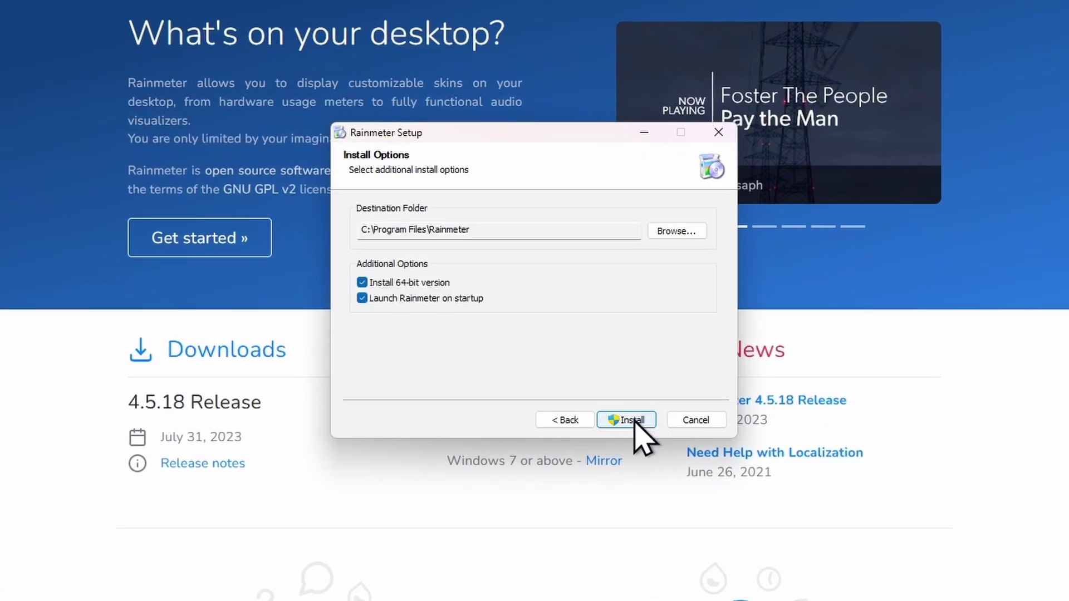
pyautogui.click(629, 421)
pyautogui.click(504, 429)
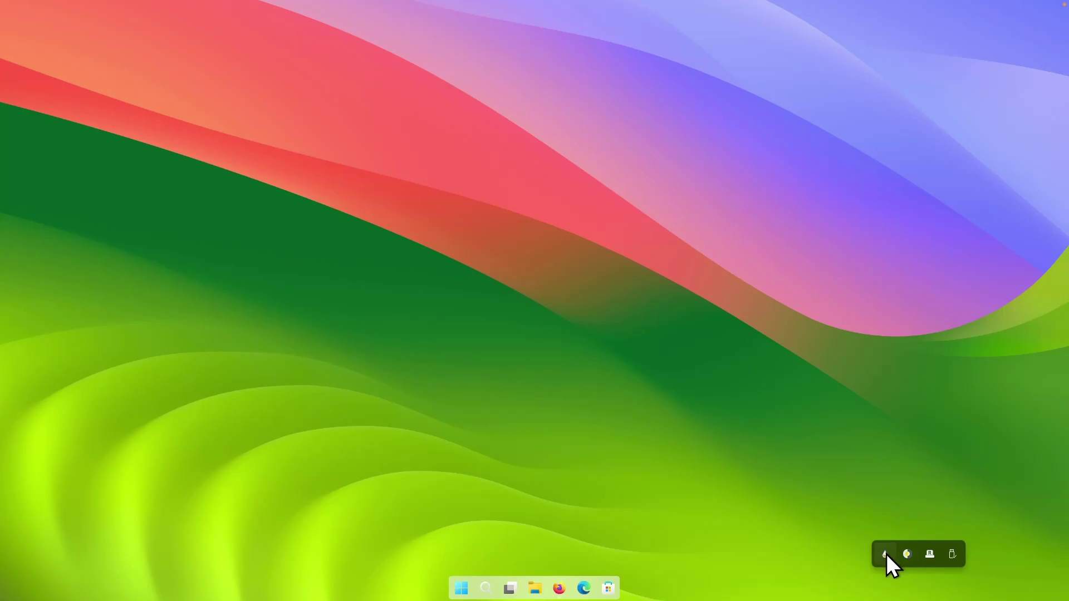
pyautogui.click(886, 554)
pyautogui.moveTo(551, 586)
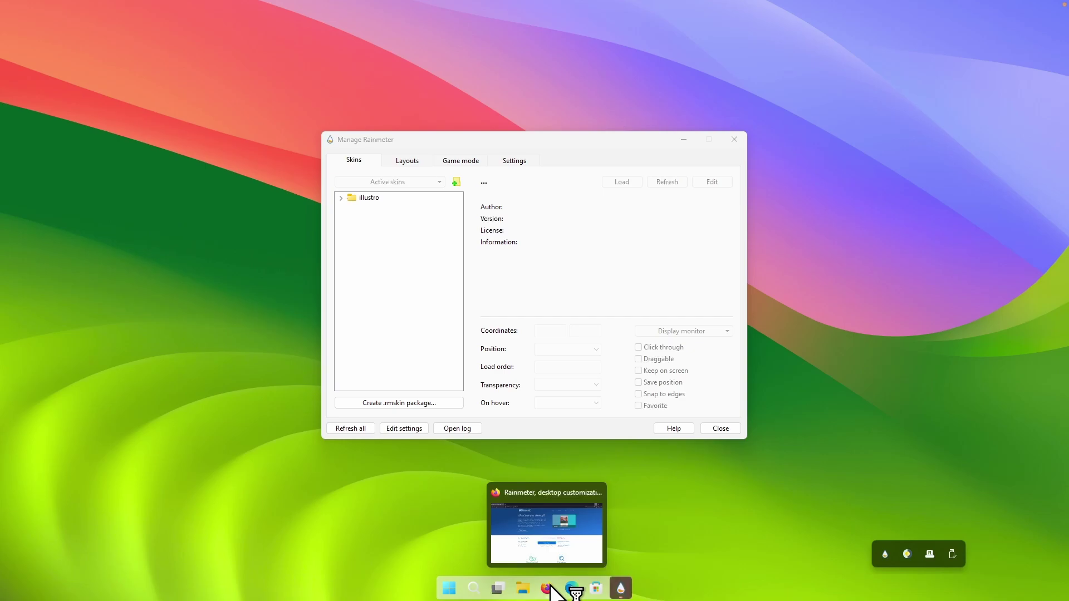
pyautogui.click(549, 534)
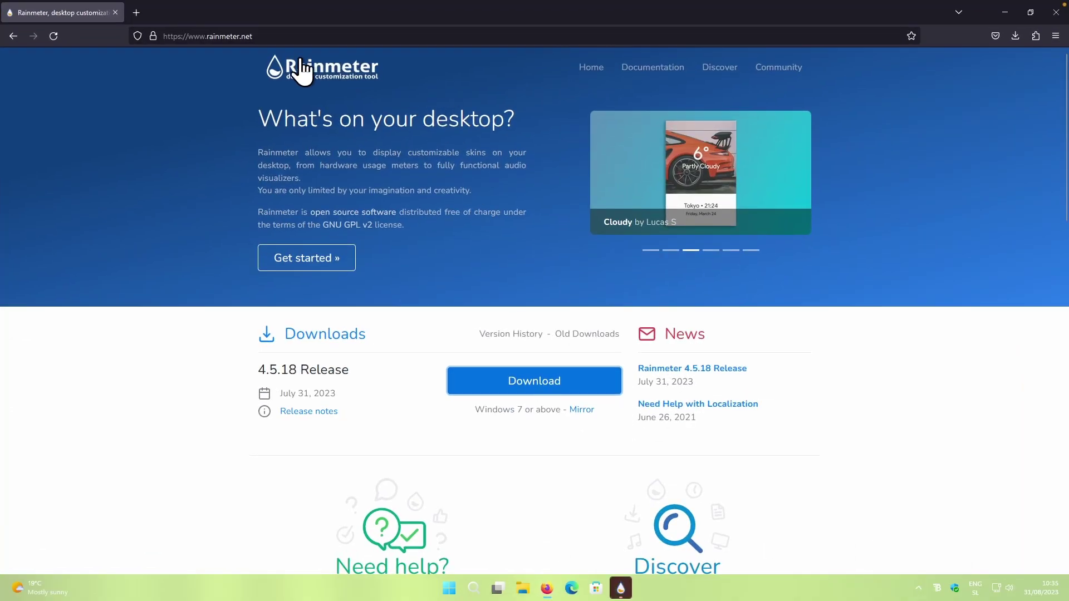
pyautogui.doubleClick(252, 36)
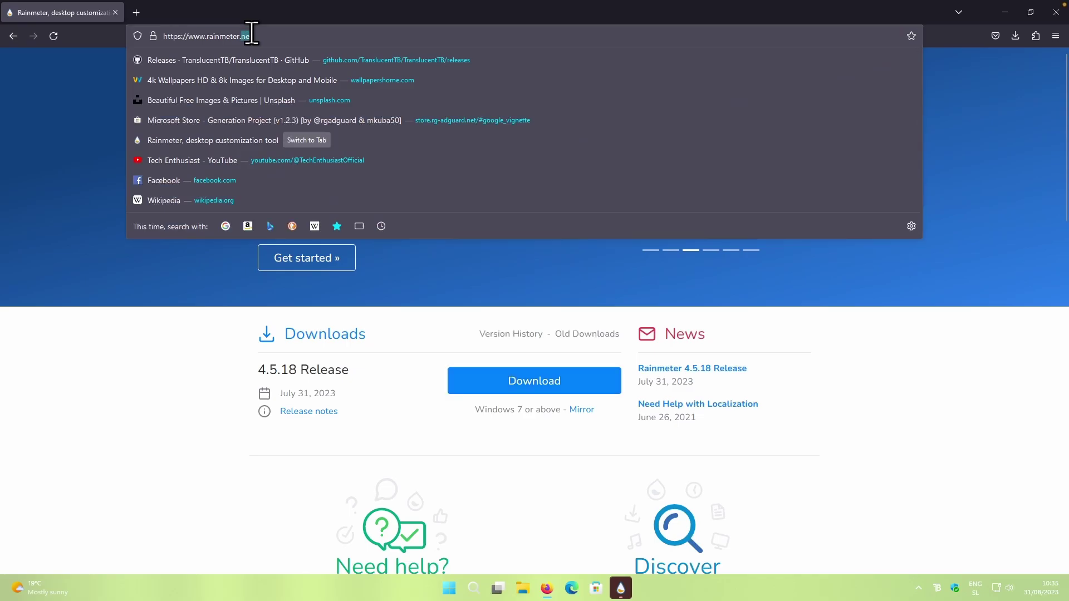
pyautogui.click(251, 36)
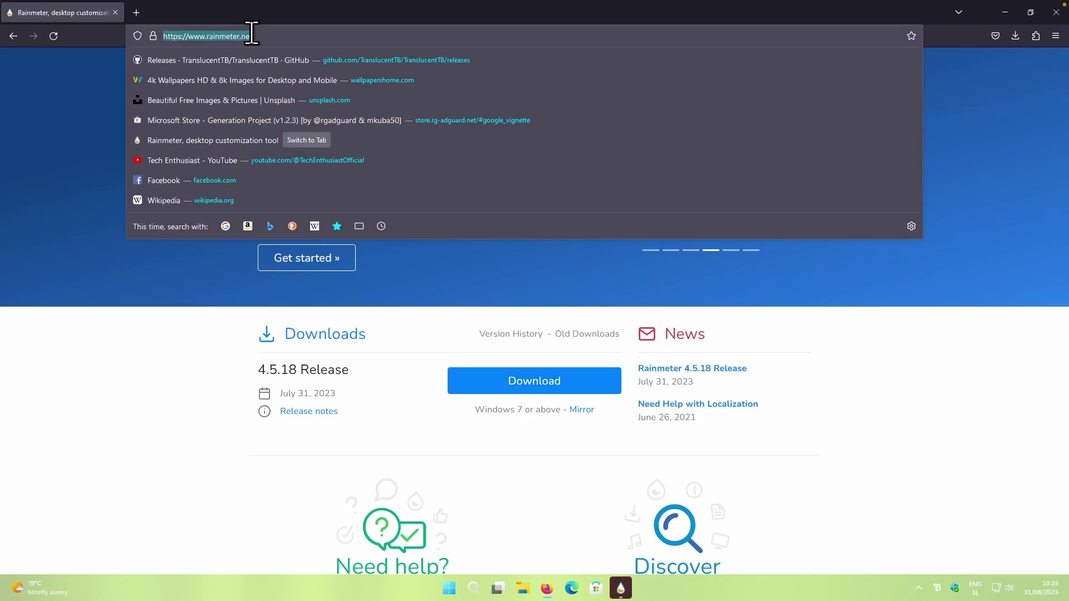
pyautogui.write('https://github.com/creewick/MontereyRainmeter')
pyautogui.press('Return')
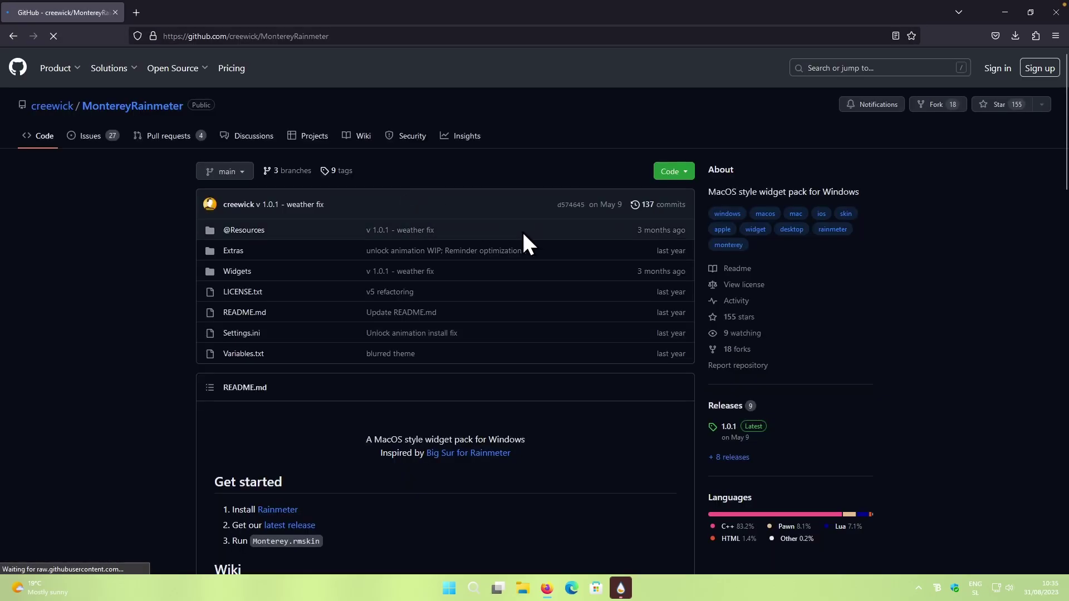
# - Download Monterey_1.0.1.rmskin from the repository's latest release and install the Monterey skin
pyautogui.scroll(-2, 522, 230)
pyautogui.click(725, 294)
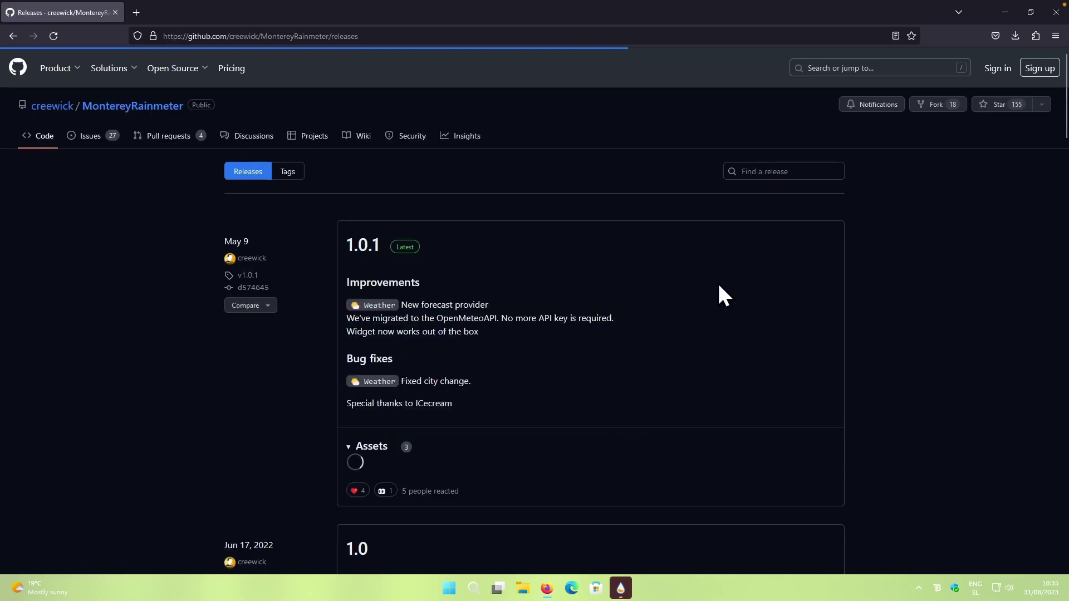
pyautogui.scroll(-2, 626, 291)
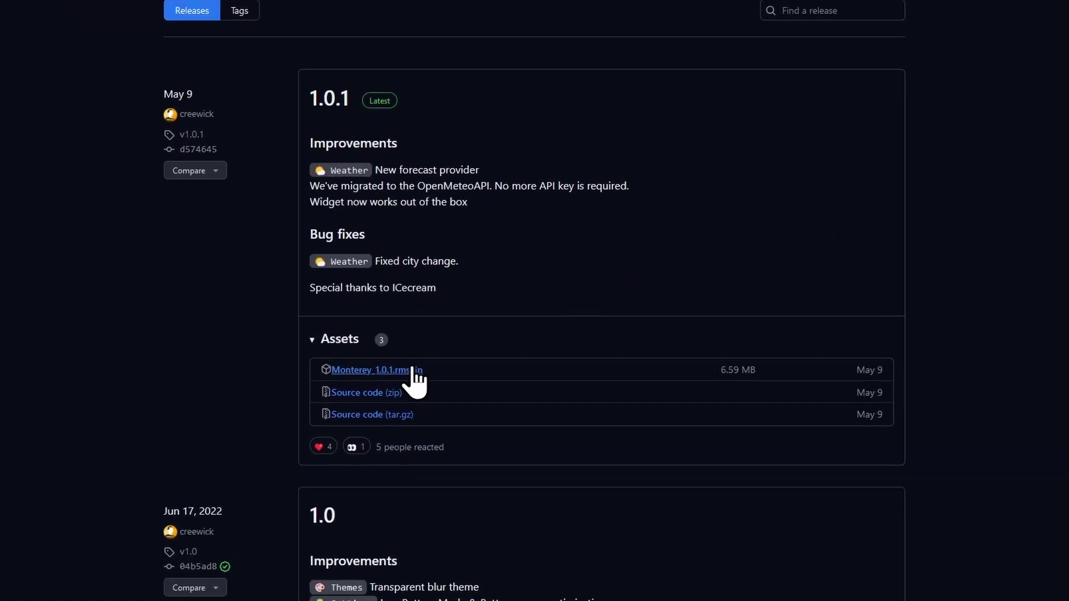
pyautogui.click(405, 377)
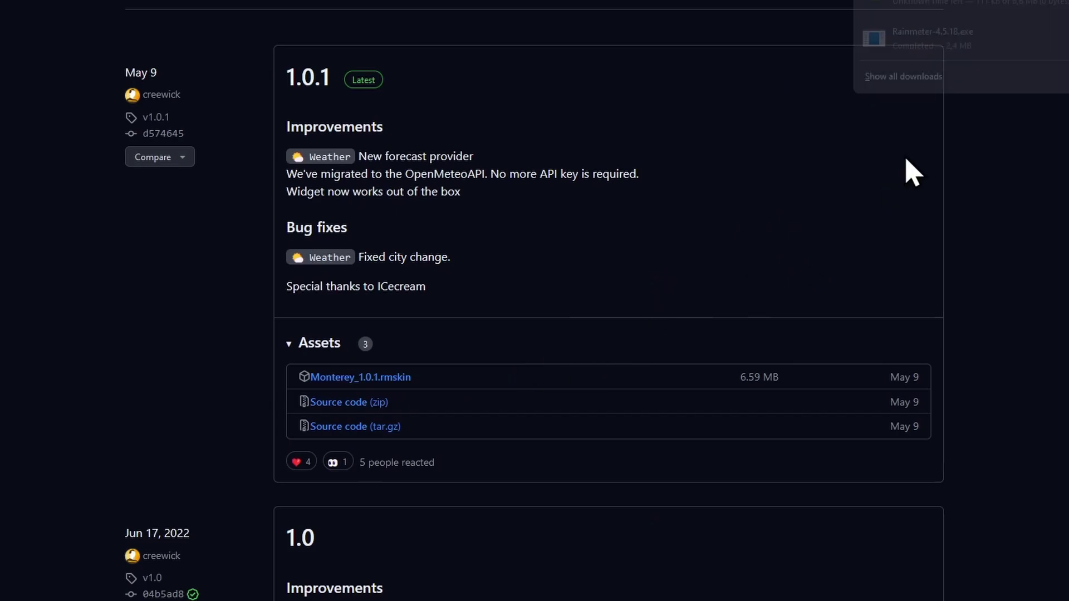
pyautogui.click(958, 39)
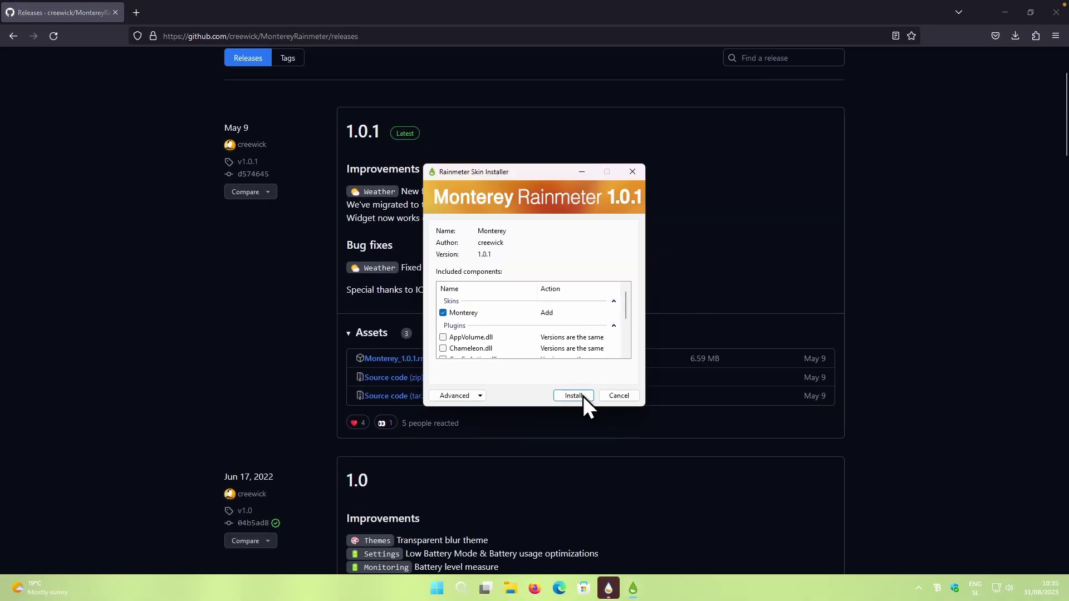
pyautogui.click(577, 395)
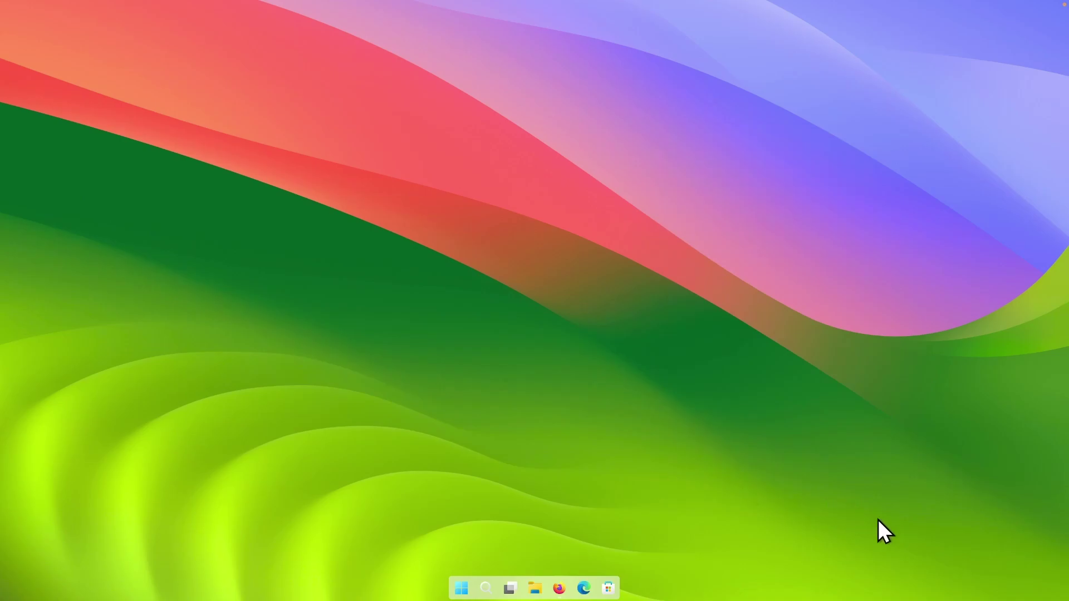
# - Reopen the Rainmeter manager, load Settings.ini from the Monterey skin and close the manager
pyautogui.click(908, 588)
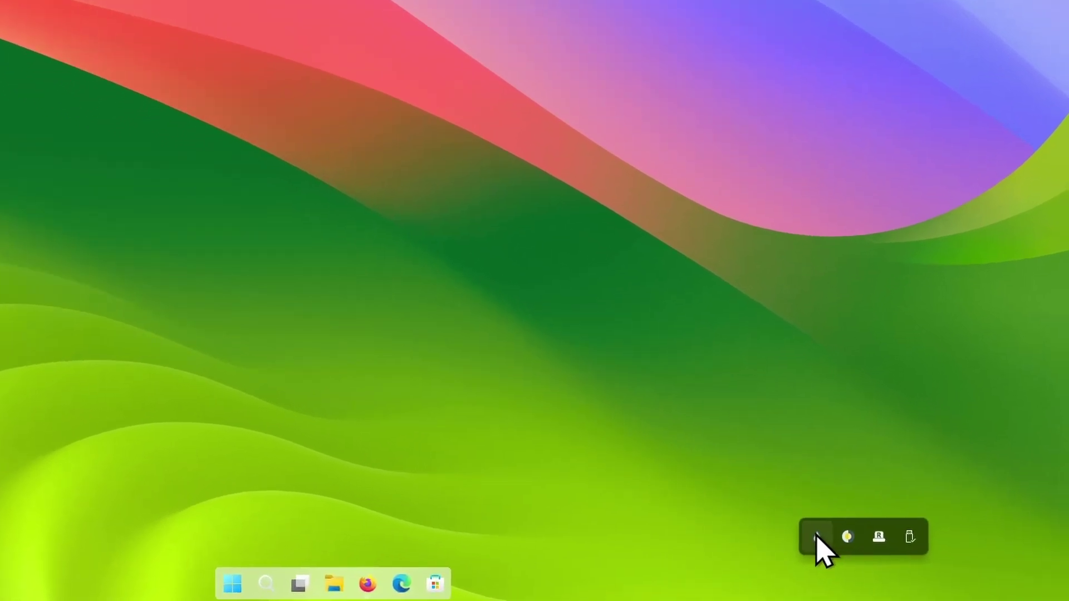
pyautogui.click(817, 537)
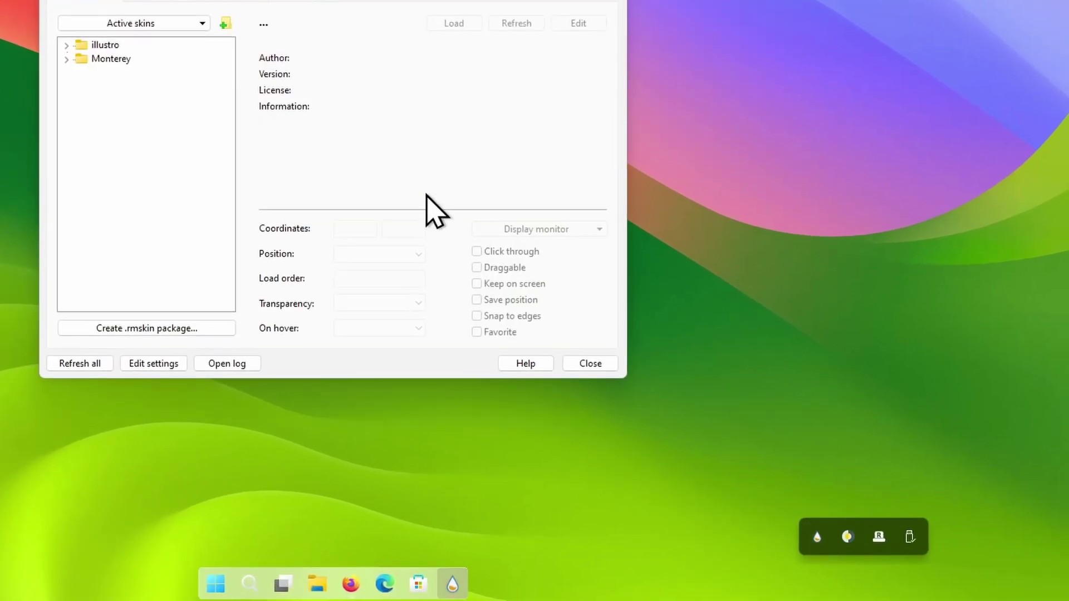
pyautogui.doubleClick(122, 65)
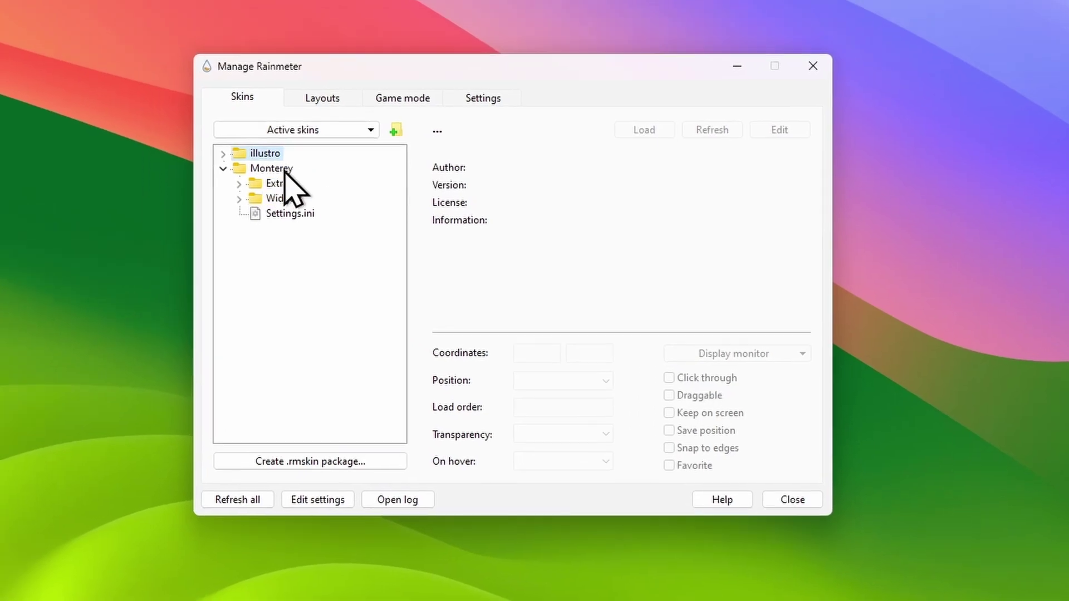
pyautogui.click(262, 186)
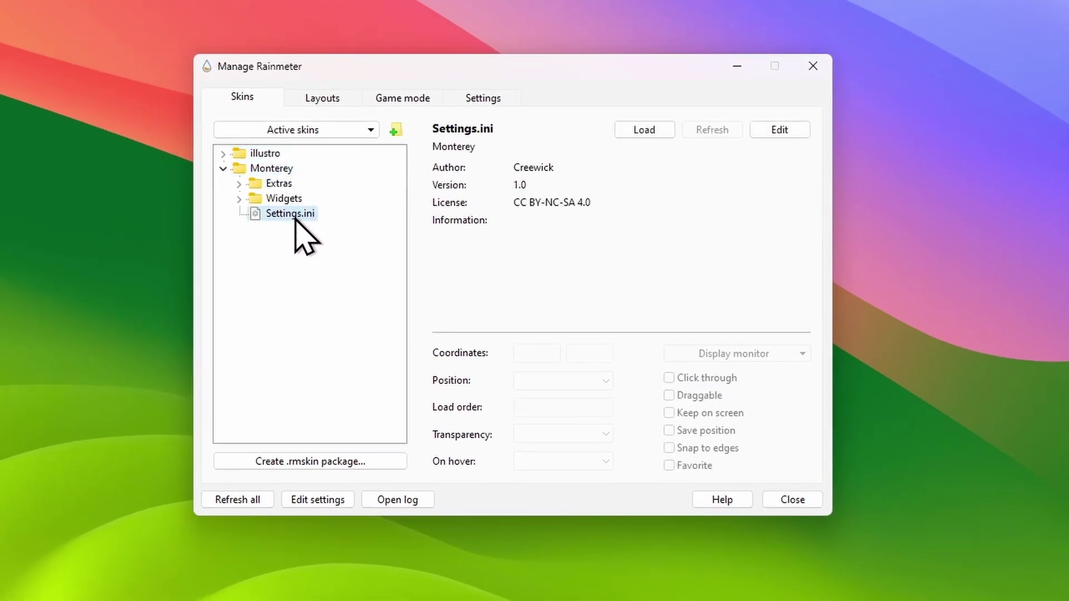
pyautogui.doubleClick(295, 216)
pyautogui.click(808, 66)
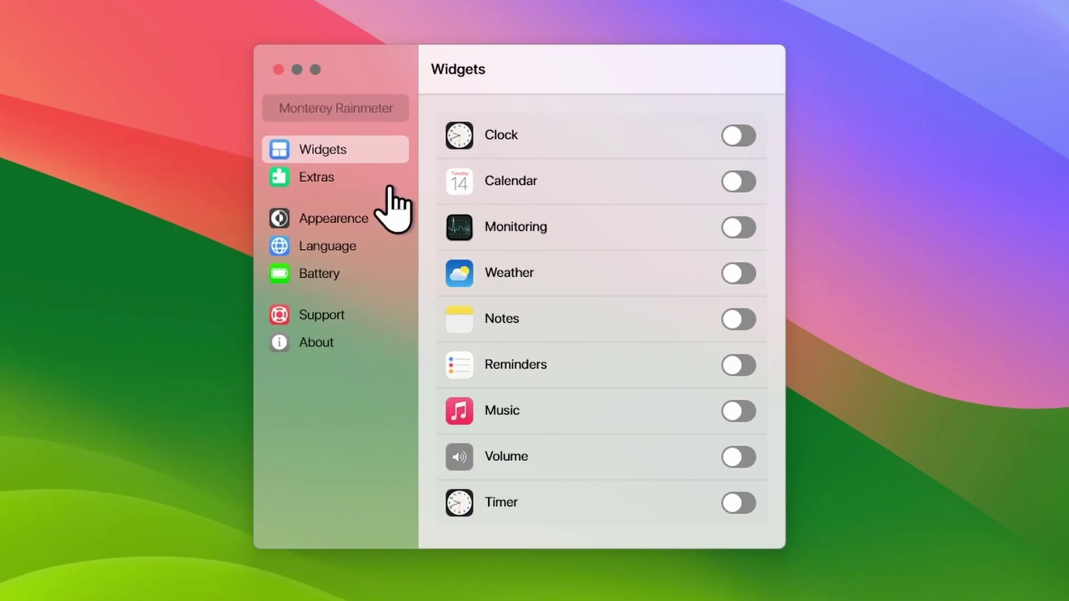
# - View the Monterey appearance options, enable the Clock widget and place it near the desktop's upper-left corner
pyautogui.click(371, 218)
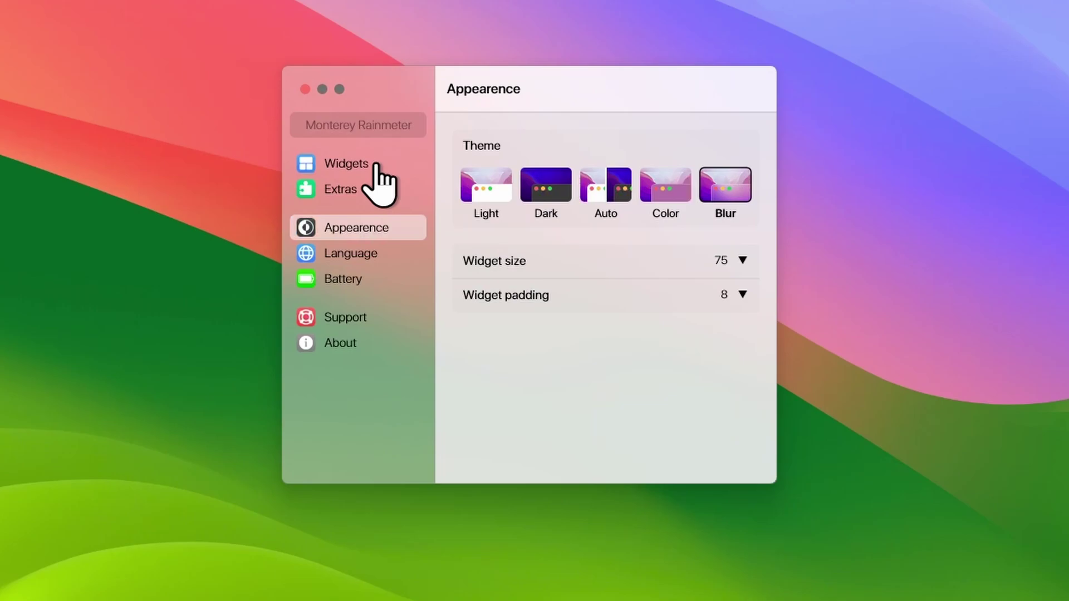
pyautogui.click(377, 165)
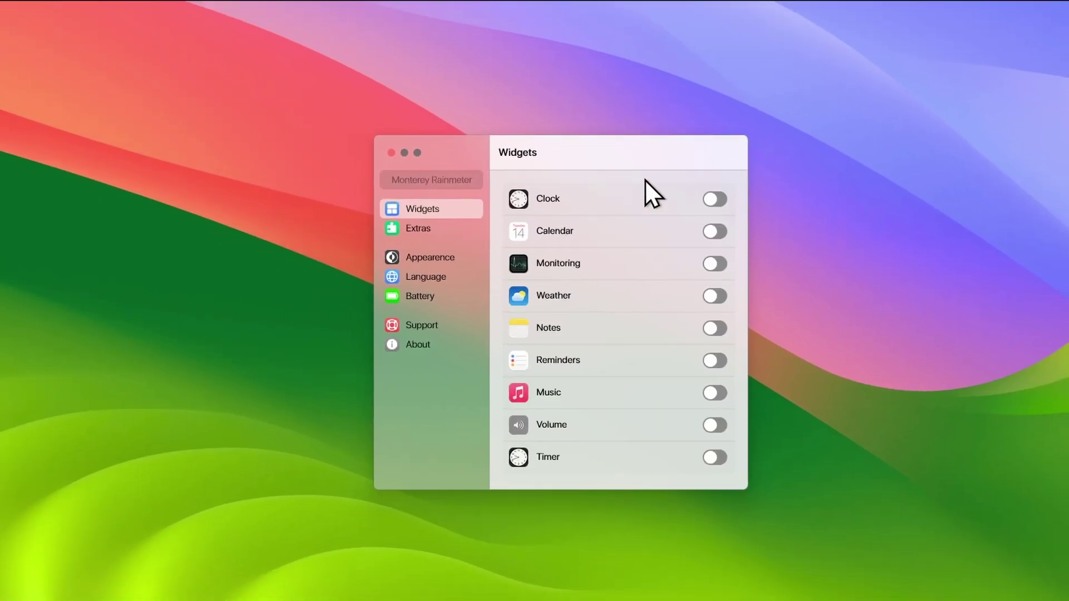
pyautogui.click(714, 199)
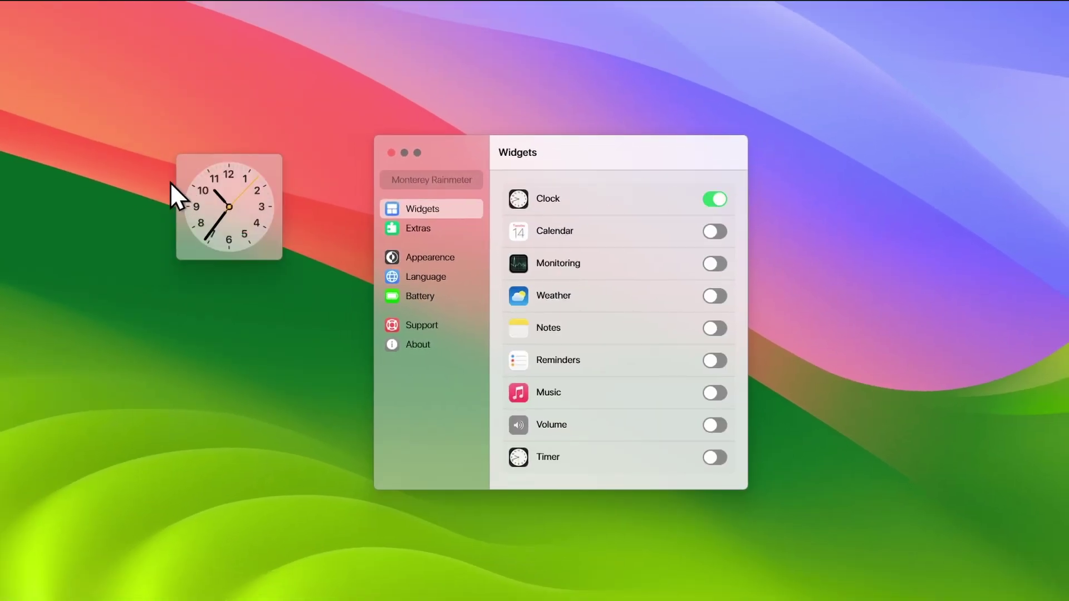
pyautogui.moveTo(213, 175); pyautogui.dragTo(73, 118)
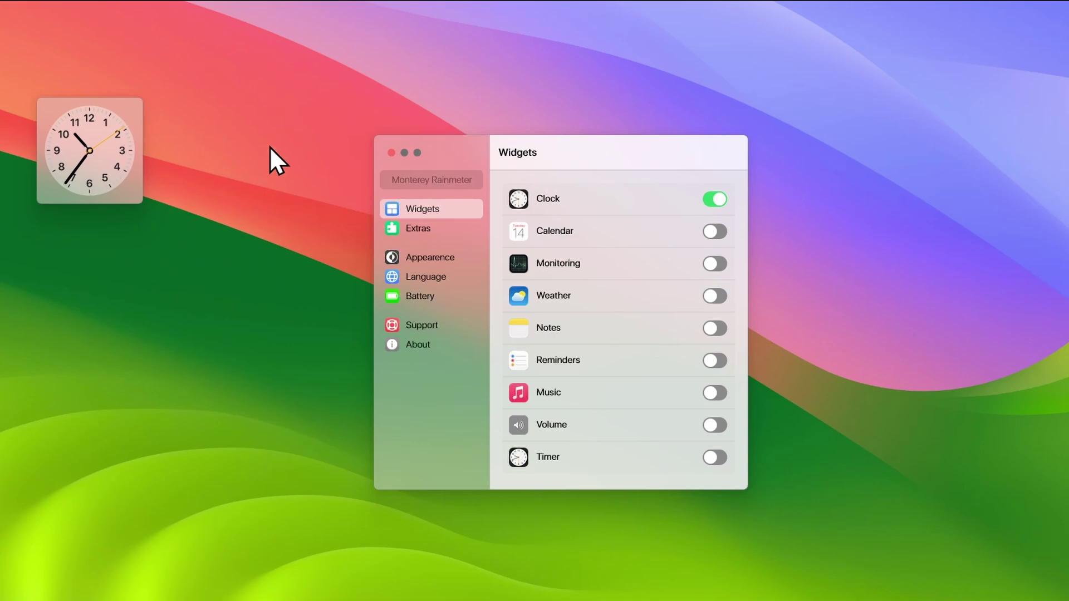
# - Enable the Calendar, Monitoring, Weather and Notes widgets and close the Monterey settings window
pyautogui.click(715, 231)
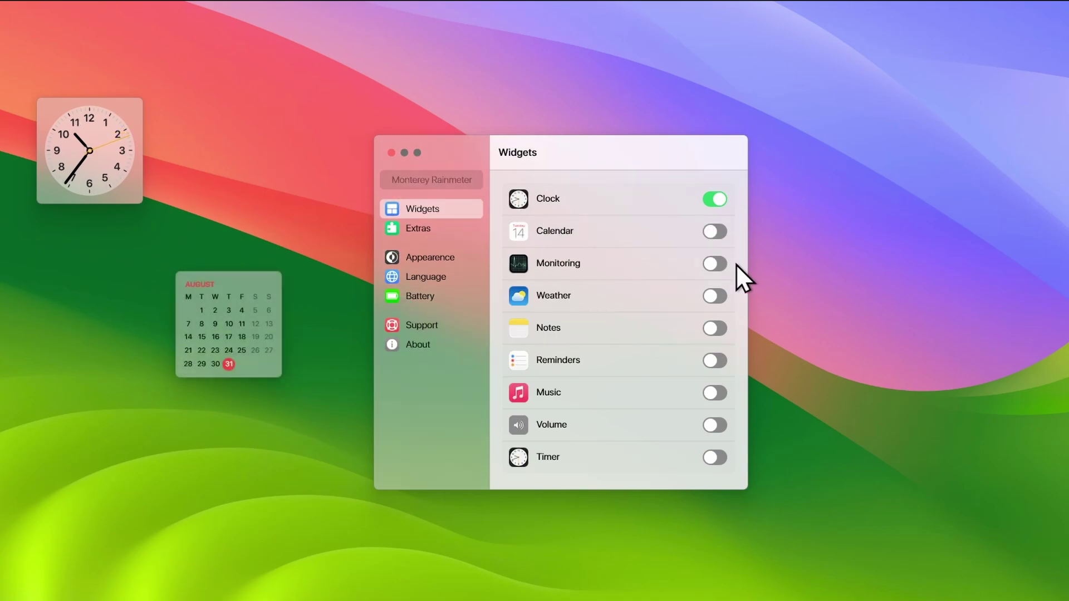
pyautogui.click(718, 265)
pyautogui.click(717, 296)
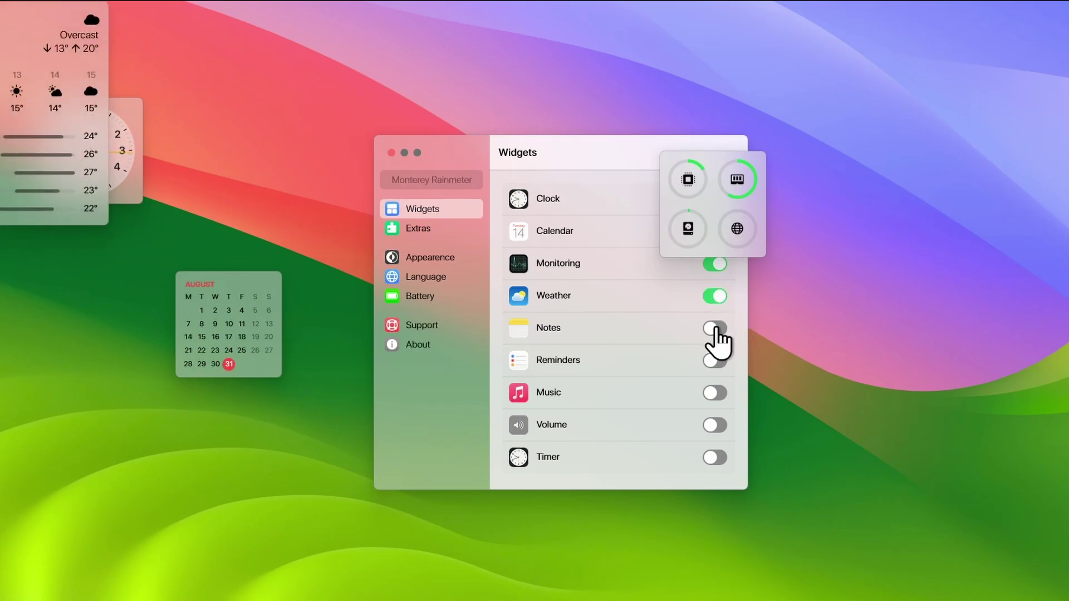
pyautogui.click(715, 328)
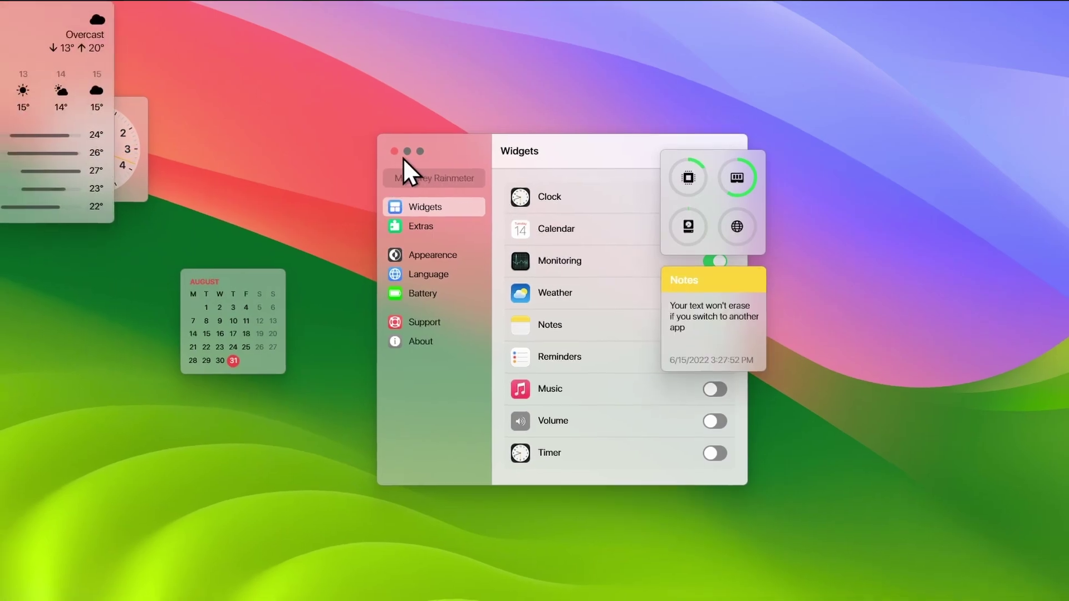
pyautogui.click(391, 152)
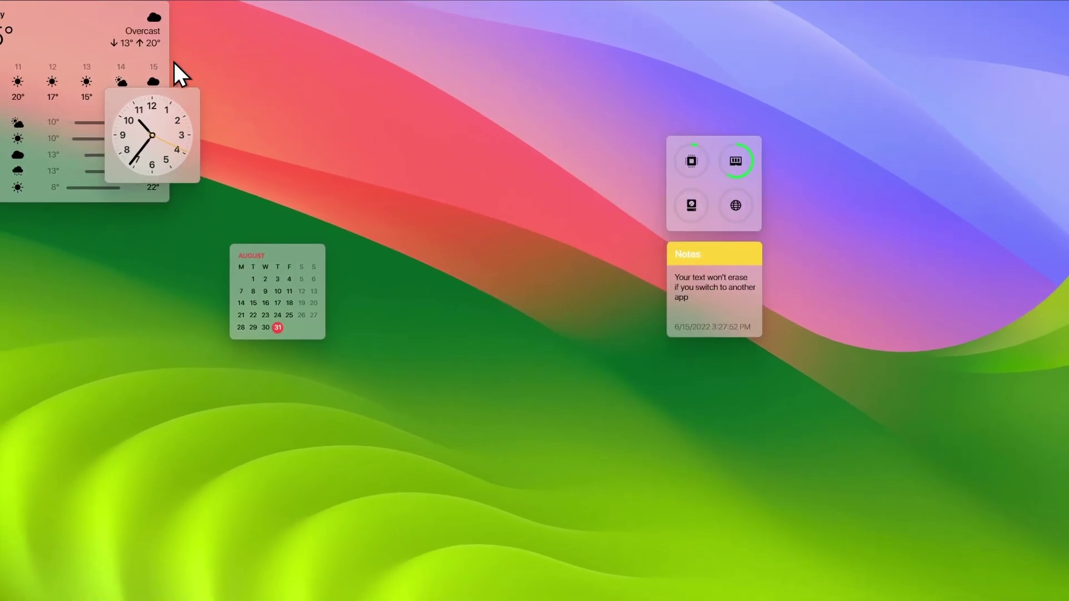
# - Move the Clock widget beside the Notes widget and the Weather widget to the desktop's upper-left area
pyautogui.moveTo(89, 36); pyautogui.dragTo(433, 143)
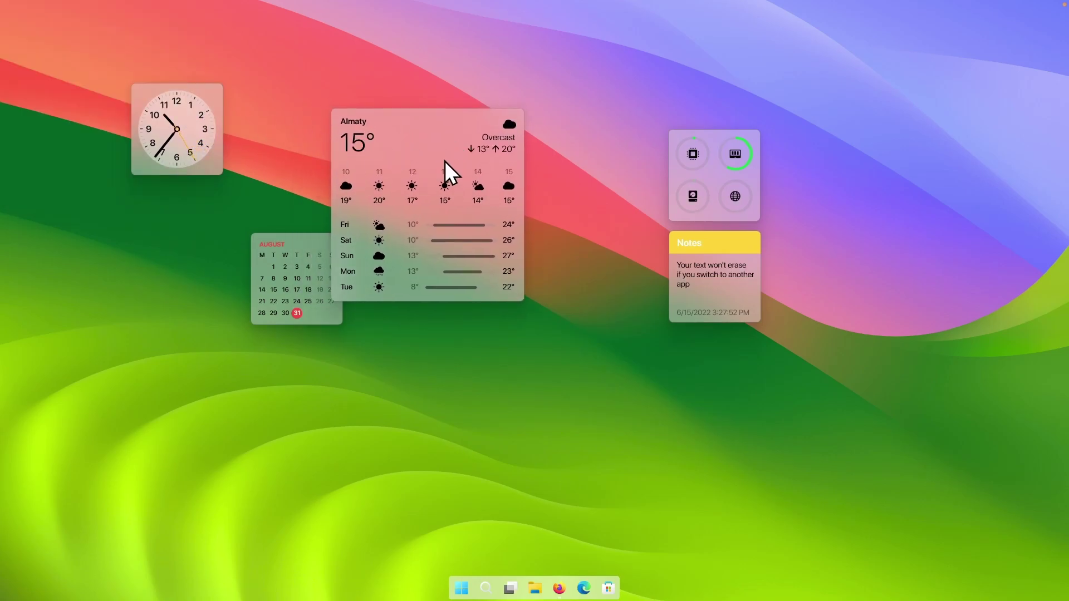
pyautogui.moveTo(205, 109); pyautogui.dragTo(643, 247)
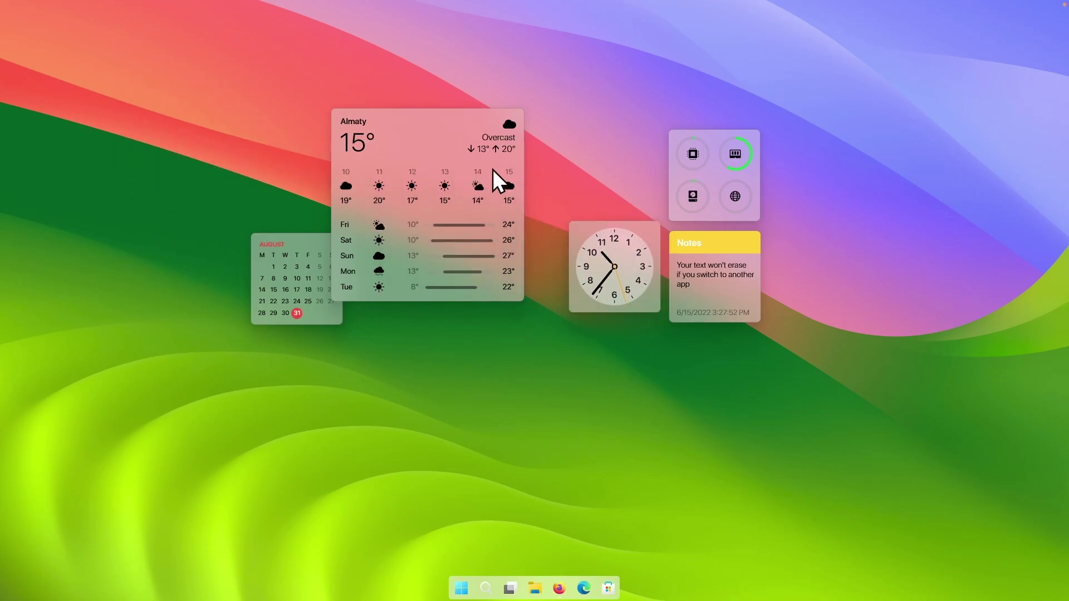
pyautogui.moveTo(493, 169); pyautogui.dragTo(289, 138)
# - Change the Weather widget's city to London and save the widget settings
pyautogui.rightClick(222, 103)
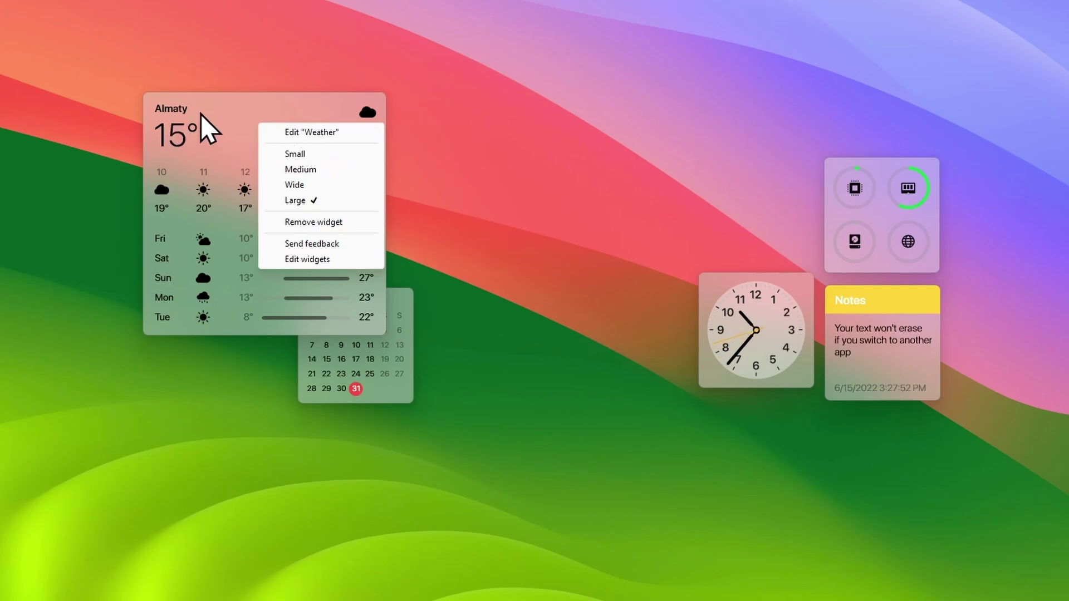
pyautogui.click(354, 135)
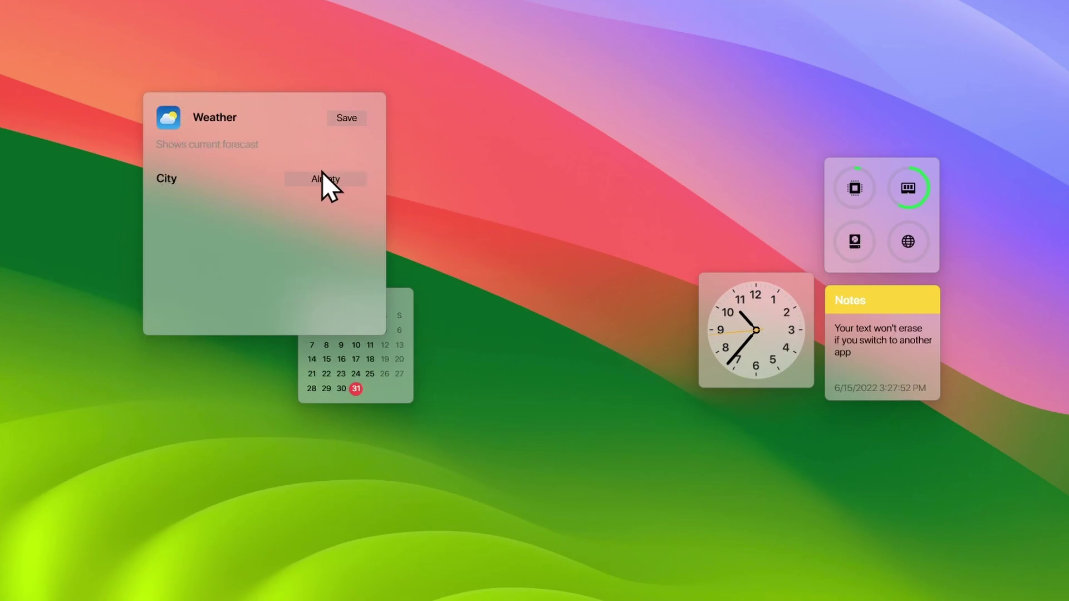
pyautogui.click(358, 178)
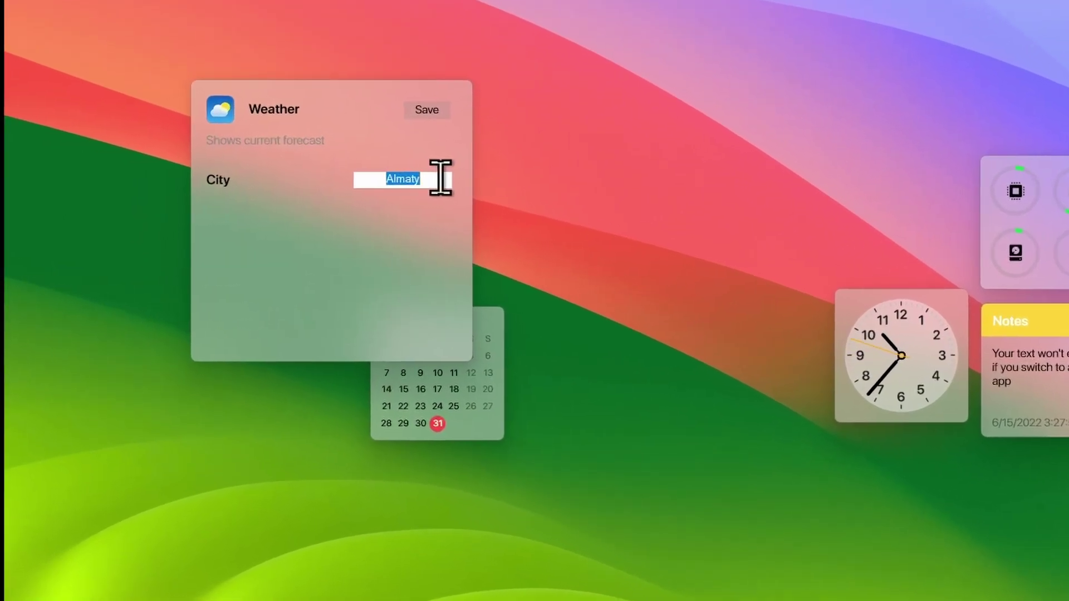
pyautogui.write('London')
pyautogui.press('Return')
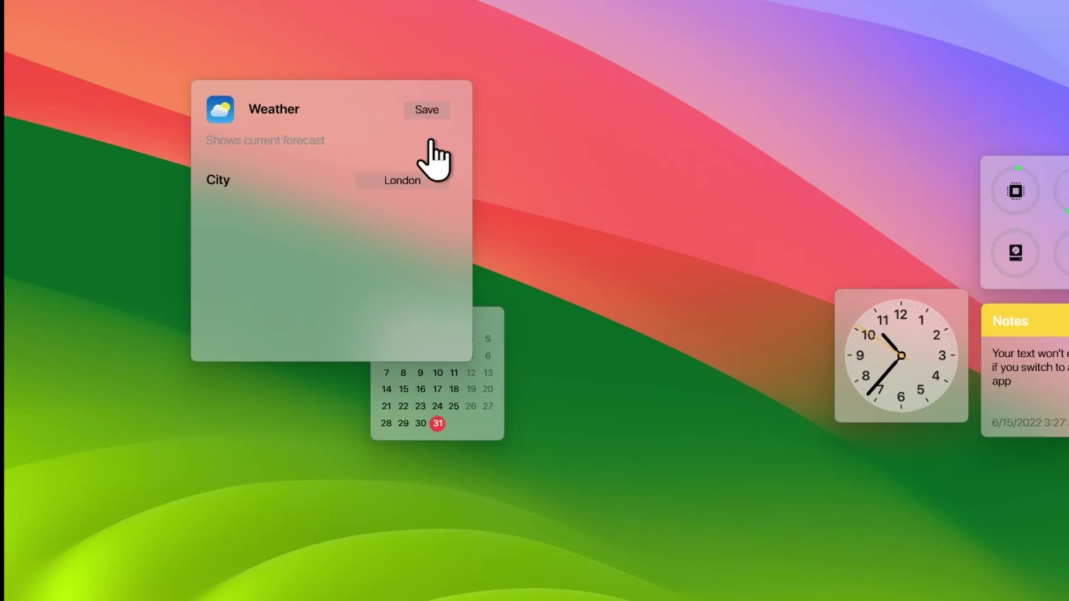
pyautogui.click(427, 110)
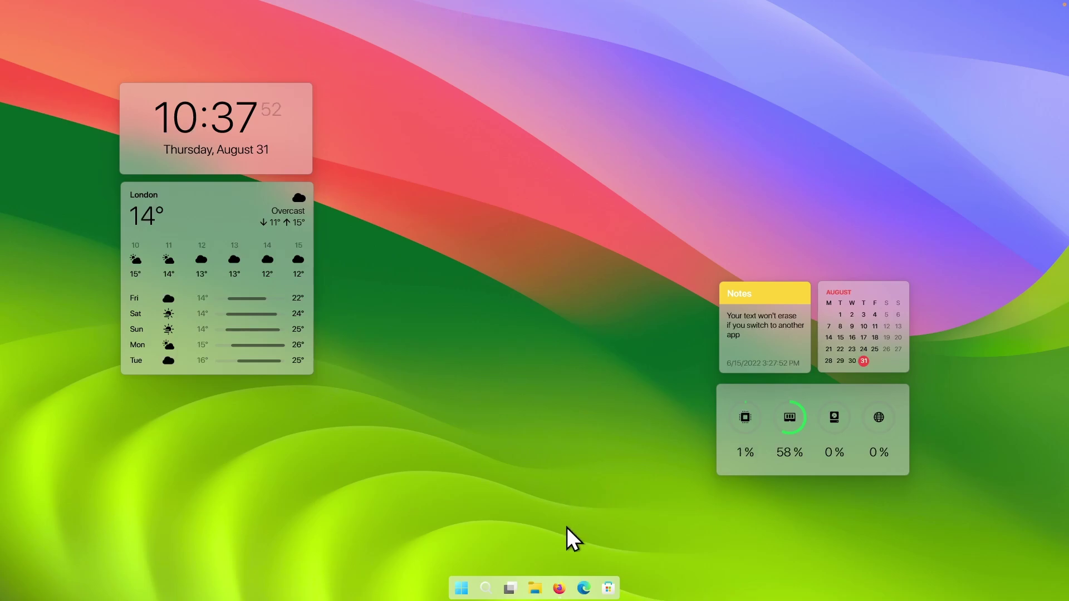
# - Switch to Firefox, search the web for "droptopfour" and open the Droptop Four website
pyautogui.click(561, 585)
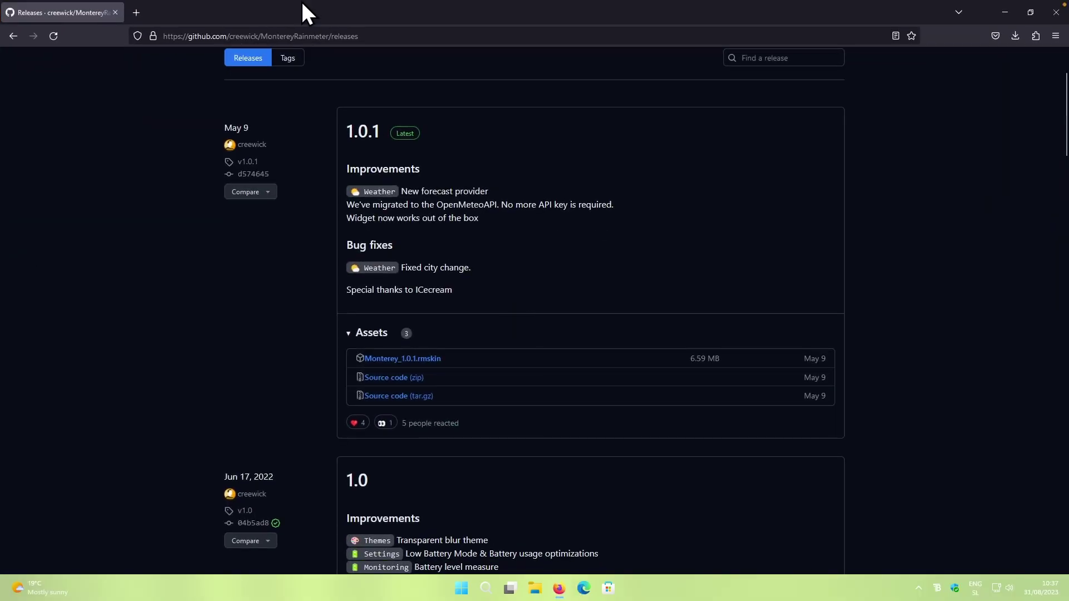
pyautogui.click(351, 34)
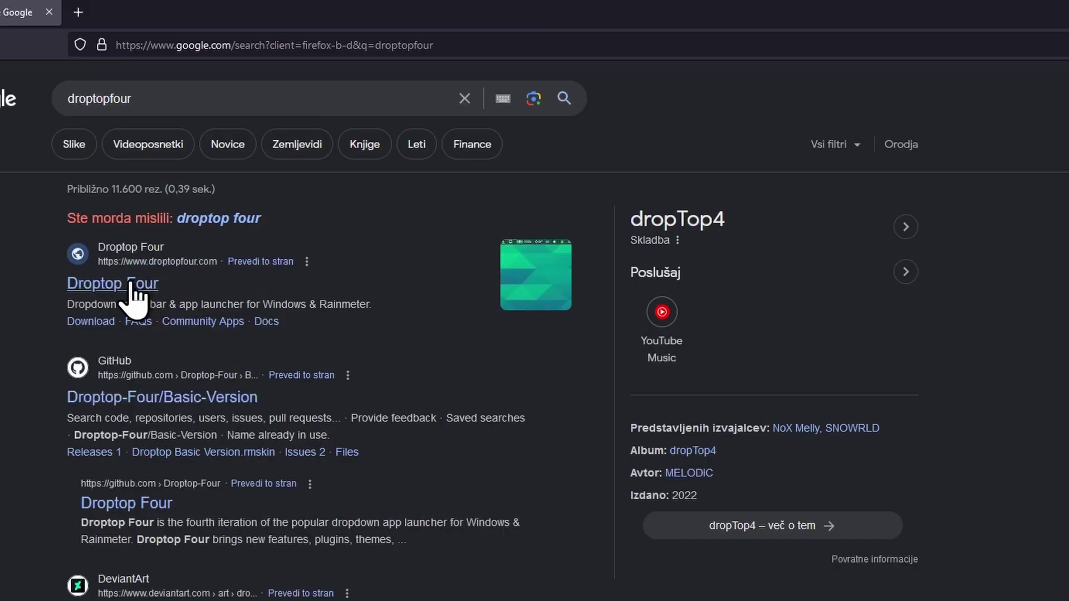
pyautogui.click(119, 284)
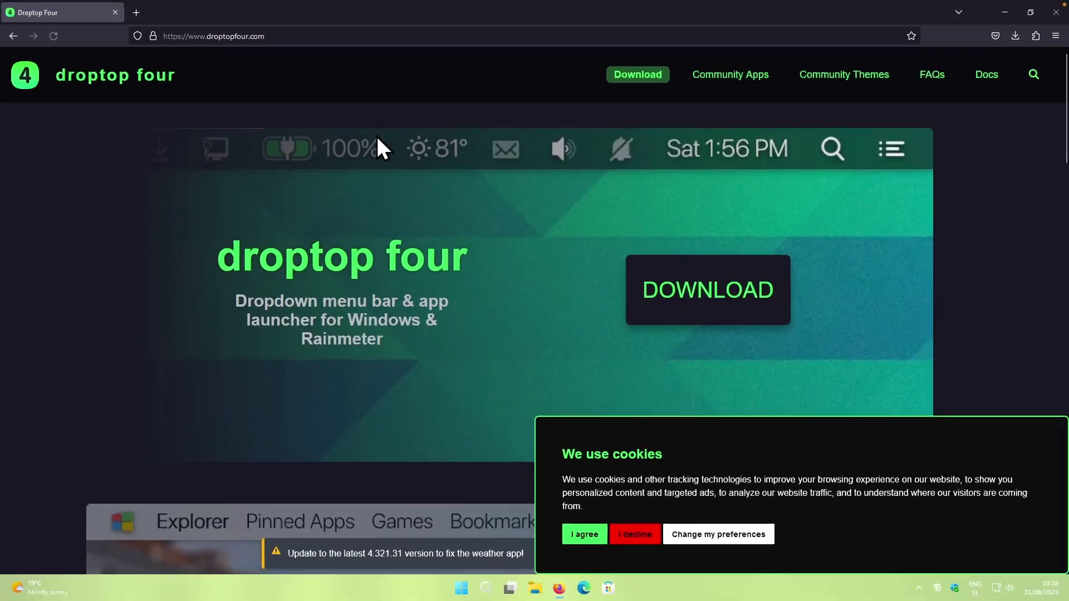
# - Download the free base version of Droptop Four and open the downloaded Droptop Basic Version.rmskin file
pyautogui.click(714, 274)
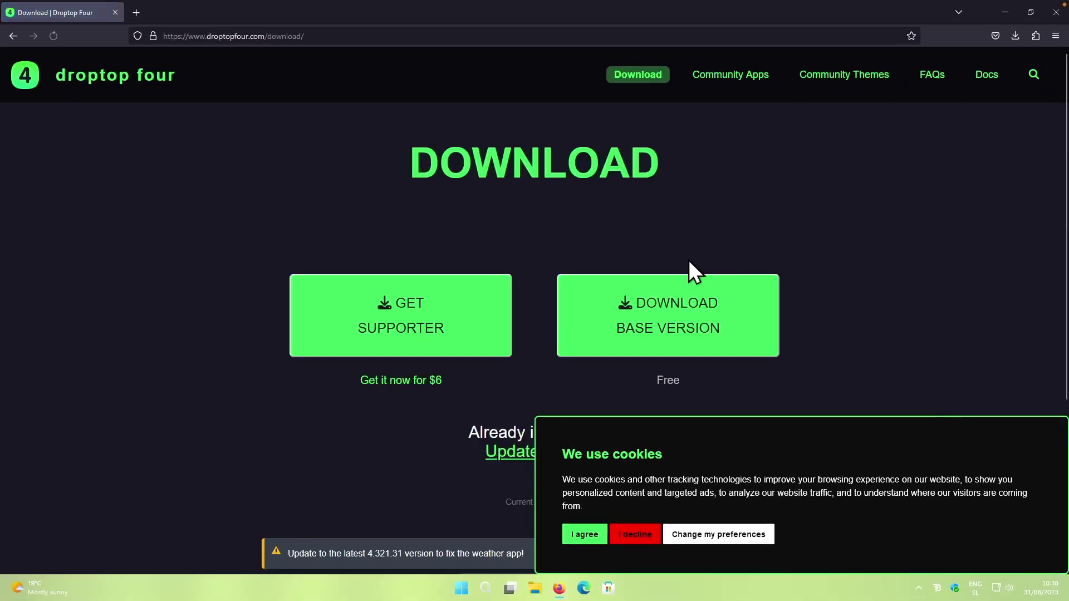
pyautogui.scroll(-3, 691, 289)
pyautogui.scroll(2, 577, 215)
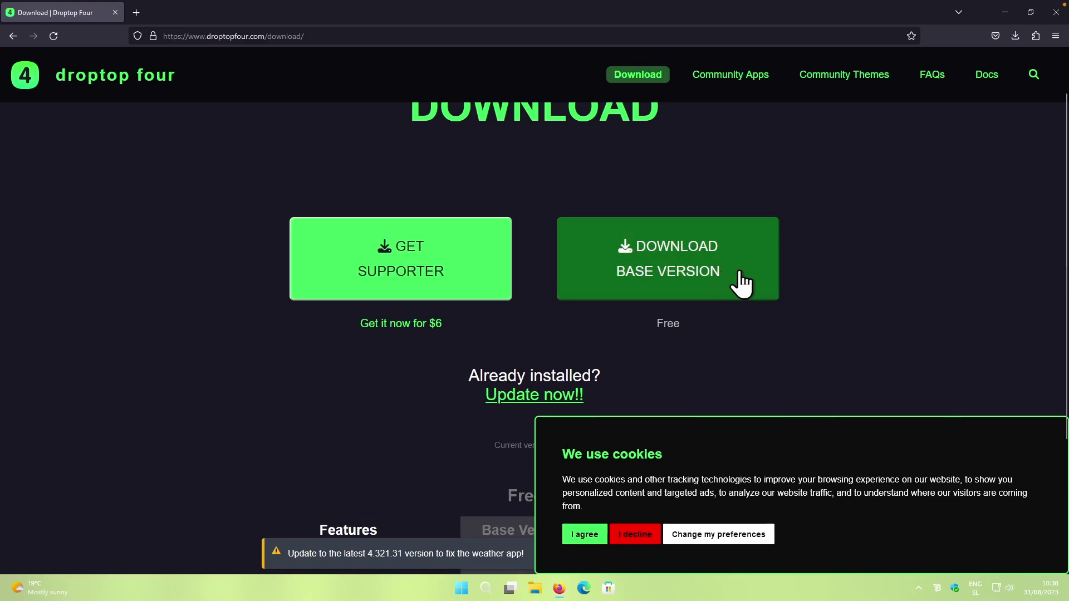
pyautogui.click(722, 267)
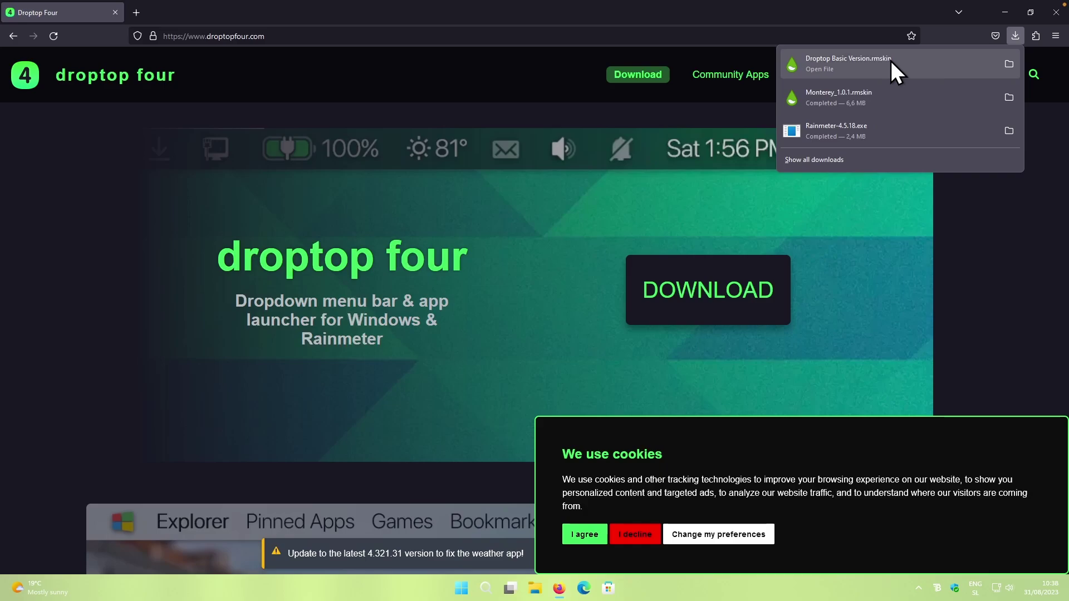
pyautogui.click(891, 62)
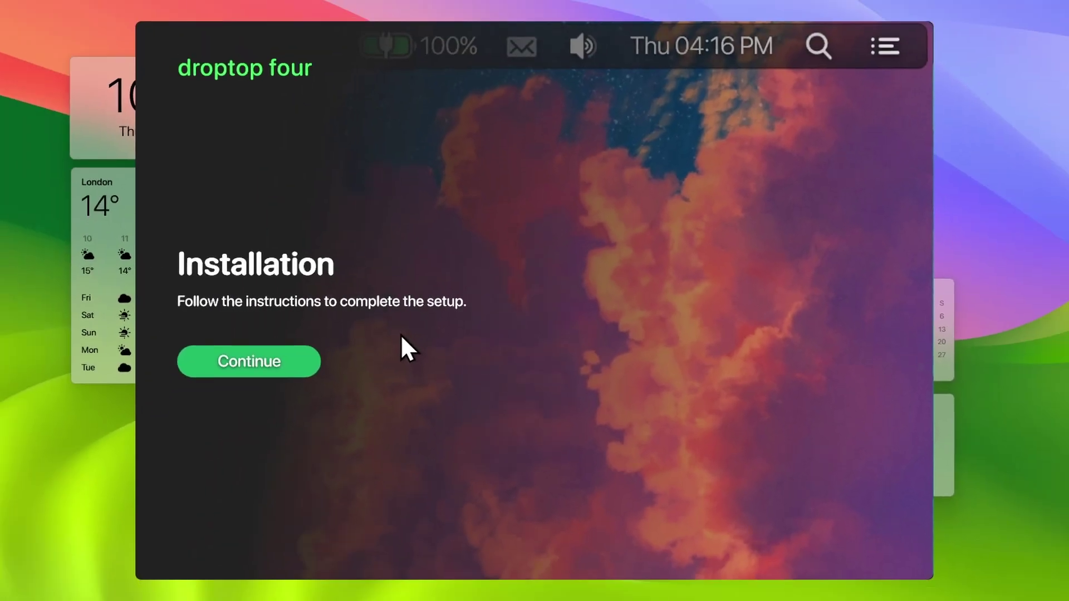
# - Start the Droptop Four setup with English US as the language and the Desktop only display mode
pyautogui.click(267, 364)
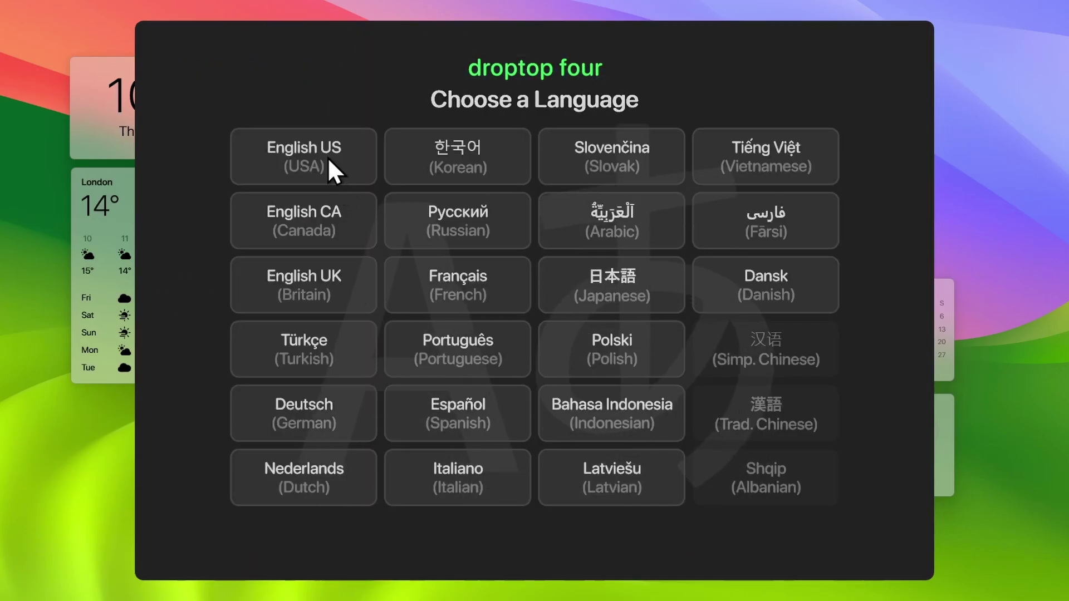
pyautogui.click(329, 164)
pyautogui.click(577, 546)
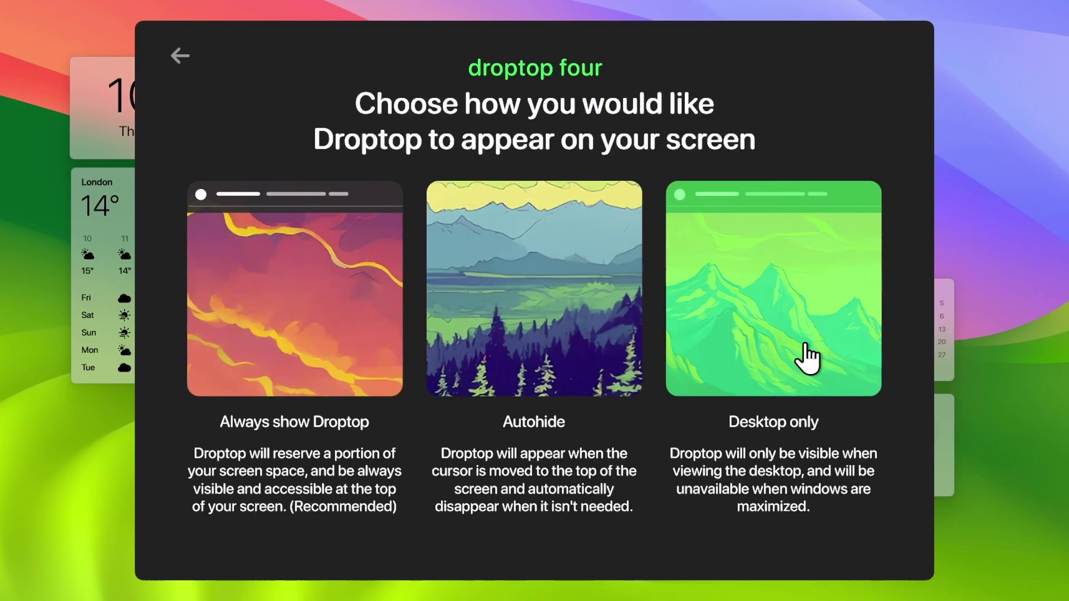
pyautogui.click(805, 346)
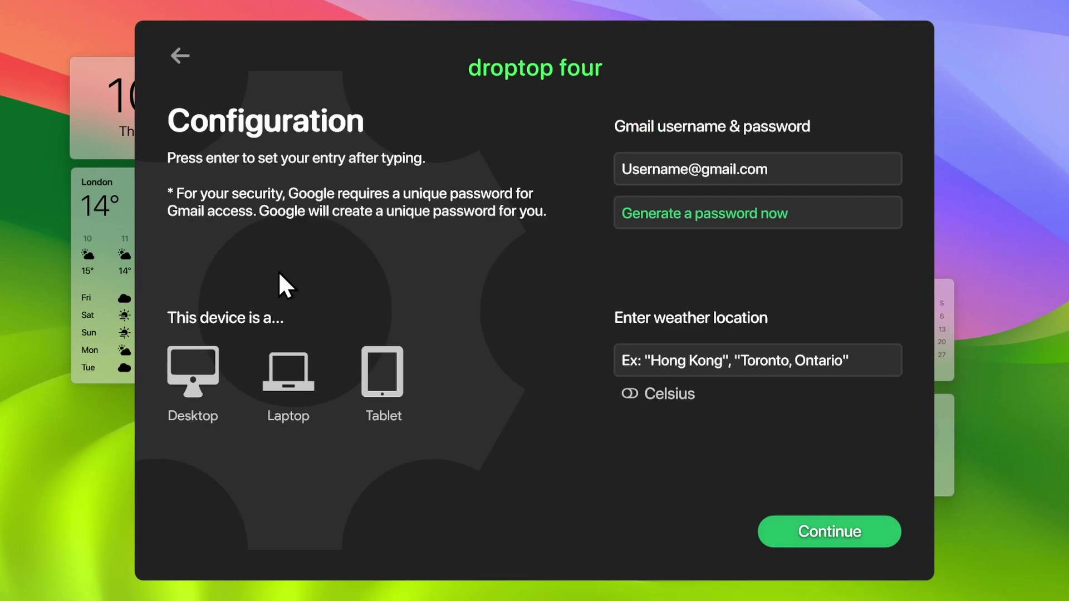
# - Configure Droptop for a Desktop device with Celsius temperatures and London as the weather location, and continue the setup
pyautogui.click(204, 374)
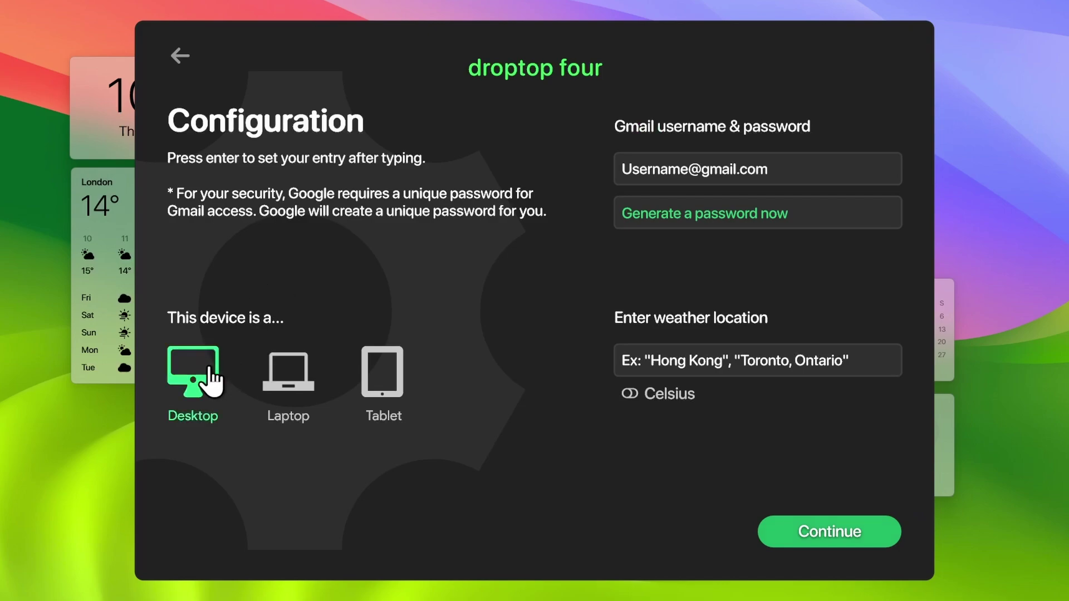
pyautogui.click(637, 395)
pyautogui.click(717, 360)
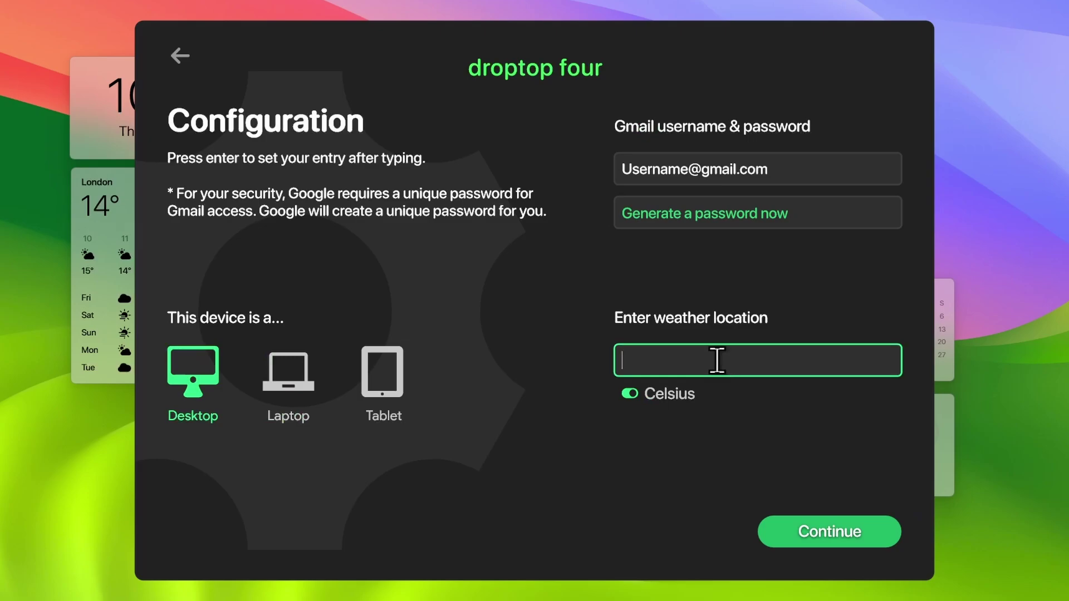
pyautogui.write('London')
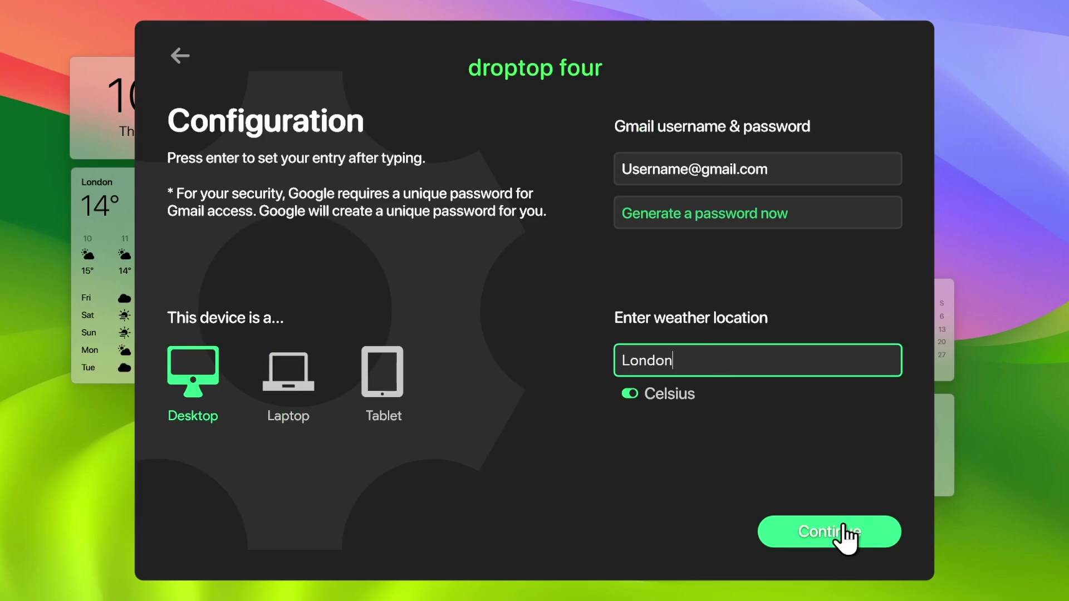
pyautogui.click(838, 531)
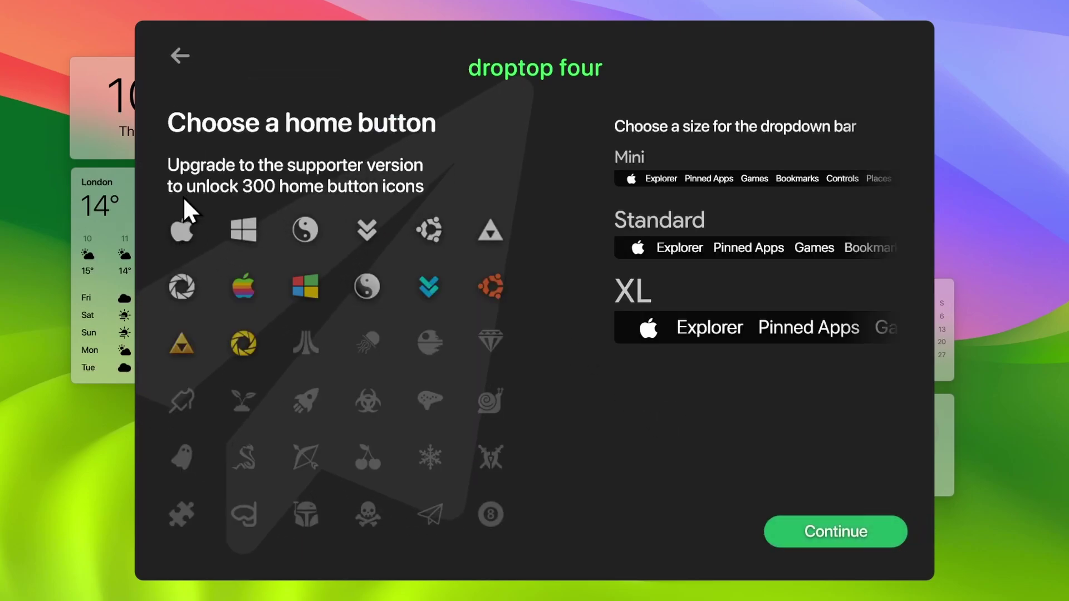
# - Choose the plain Apple logo as home button, the Mini dropdown bar size and the Big Sur starting theme
pyautogui.click(181, 228)
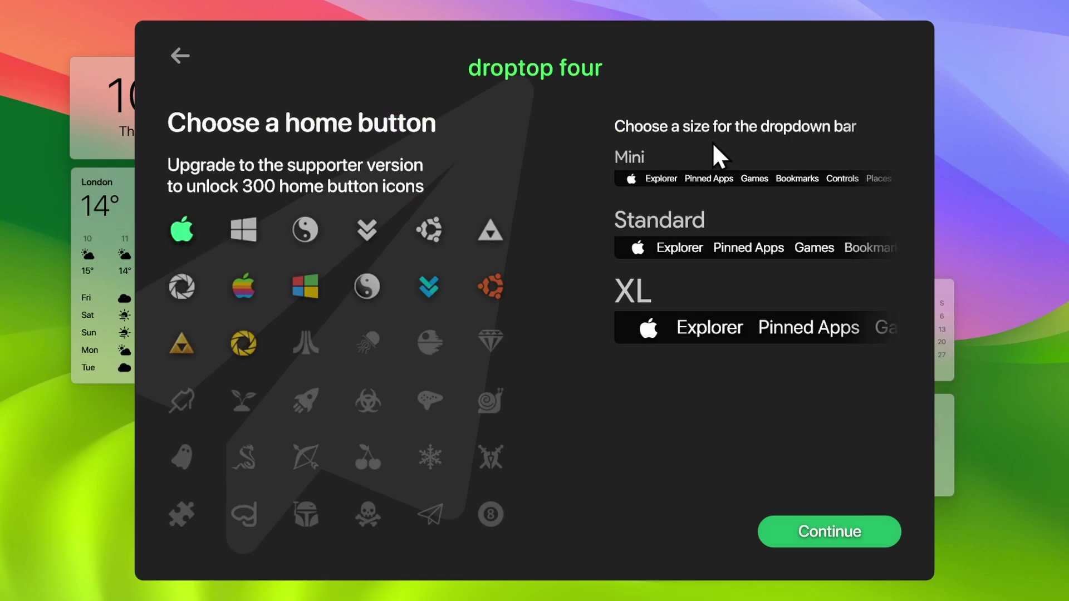
pyautogui.click(709, 181)
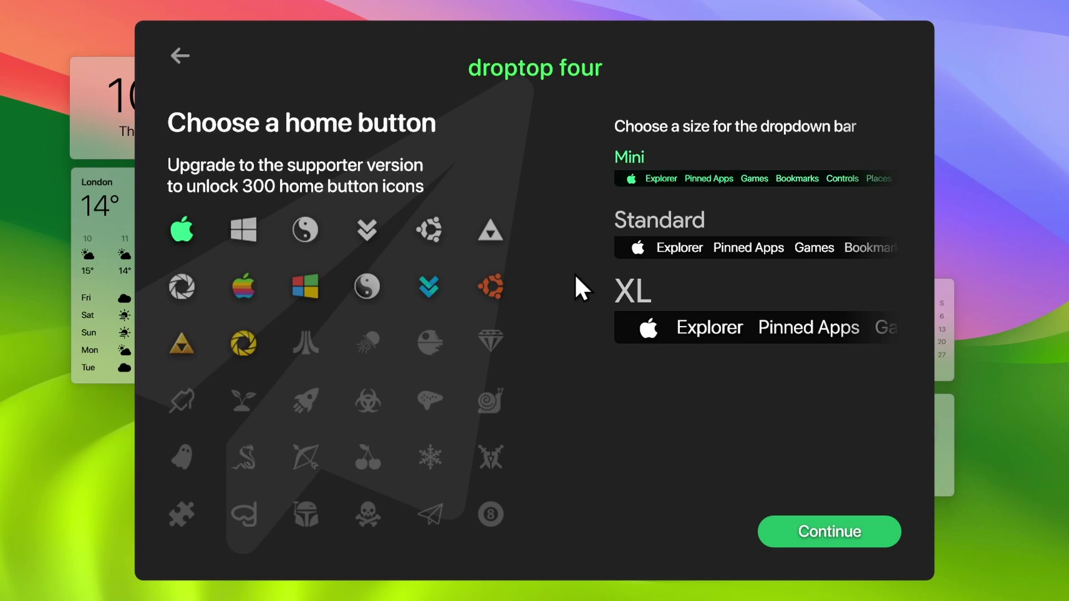
pyautogui.click(810, 530)
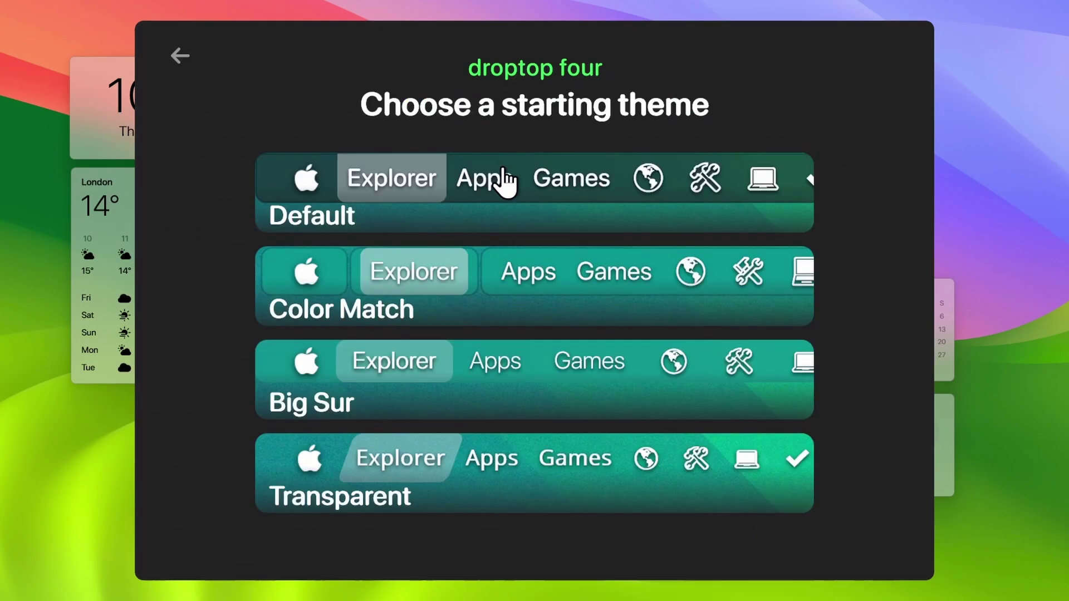
pyautogui.click(448, 388)
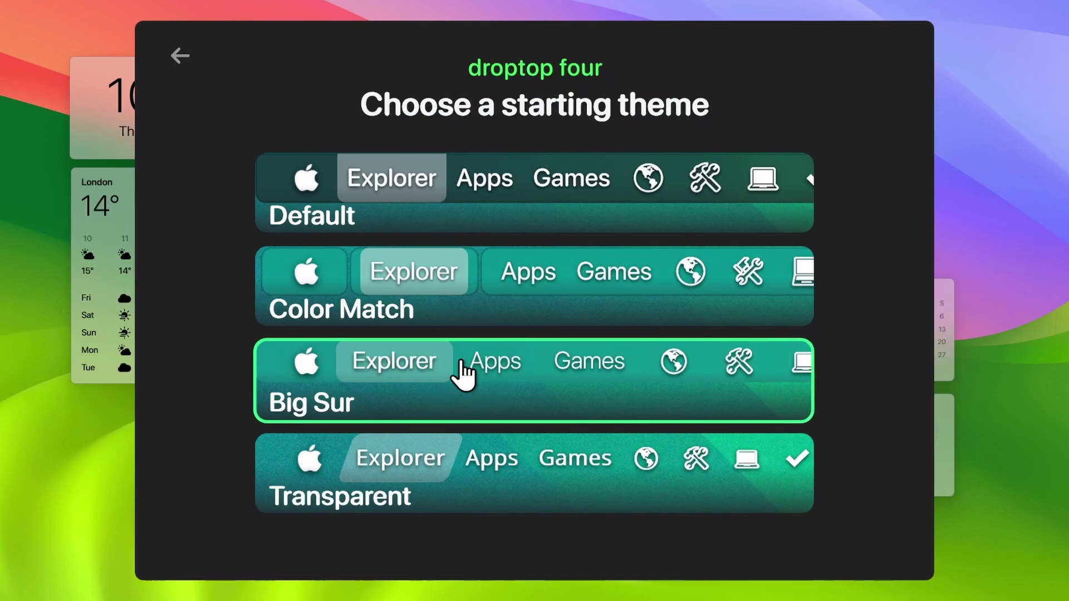
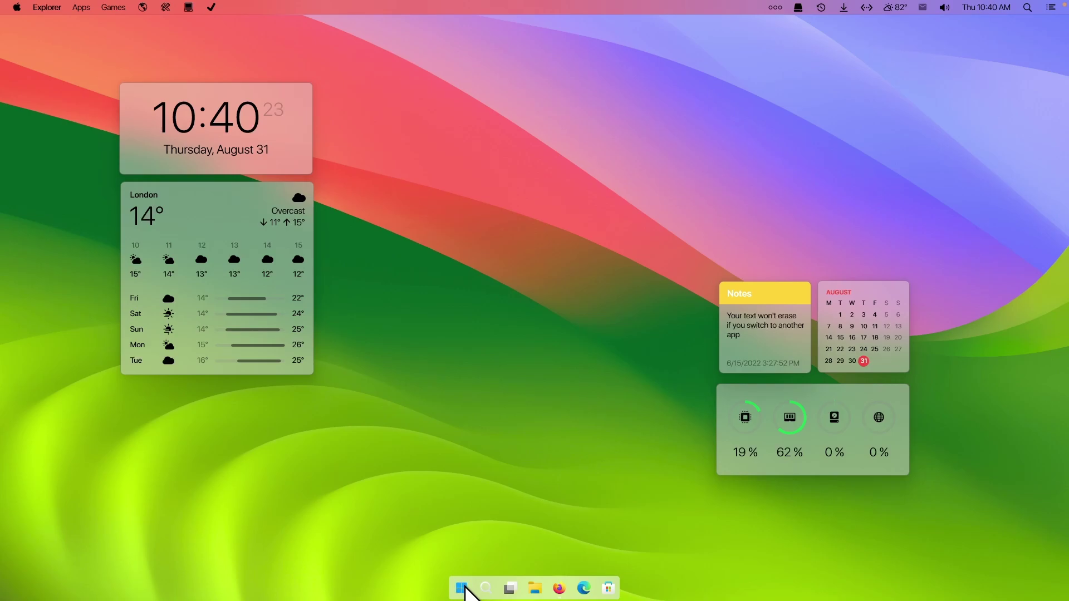
pyautogui.click(463, 588)
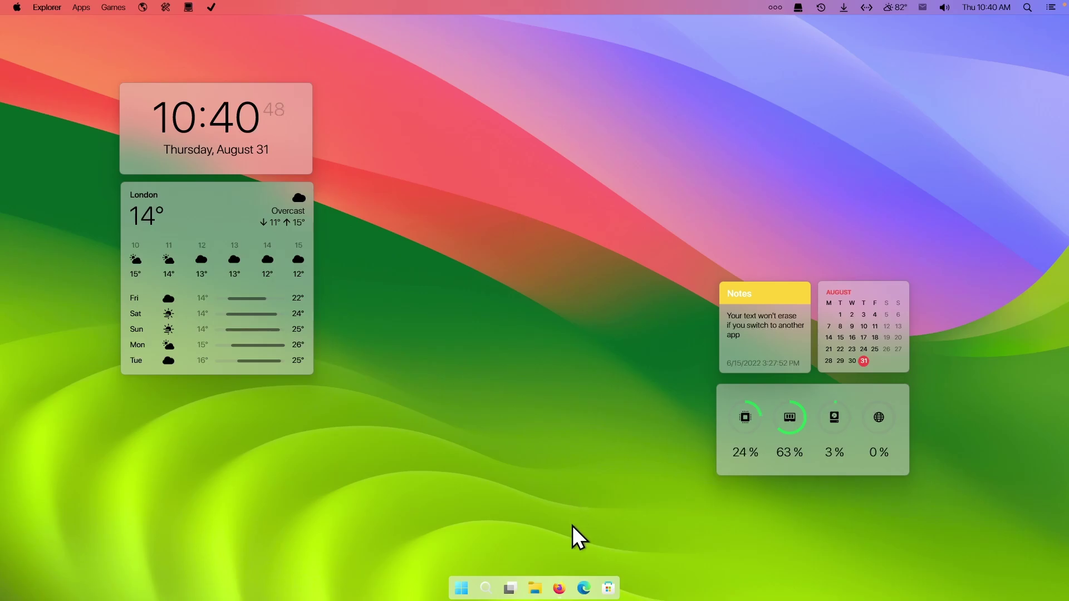
# - Switch to Firefox, search the web for "macos cursor for windos" and open the macOS-cursors-for-Windows GitHub repository
pyautogui.click(559, 588)
pyautogui.click(337, 35)
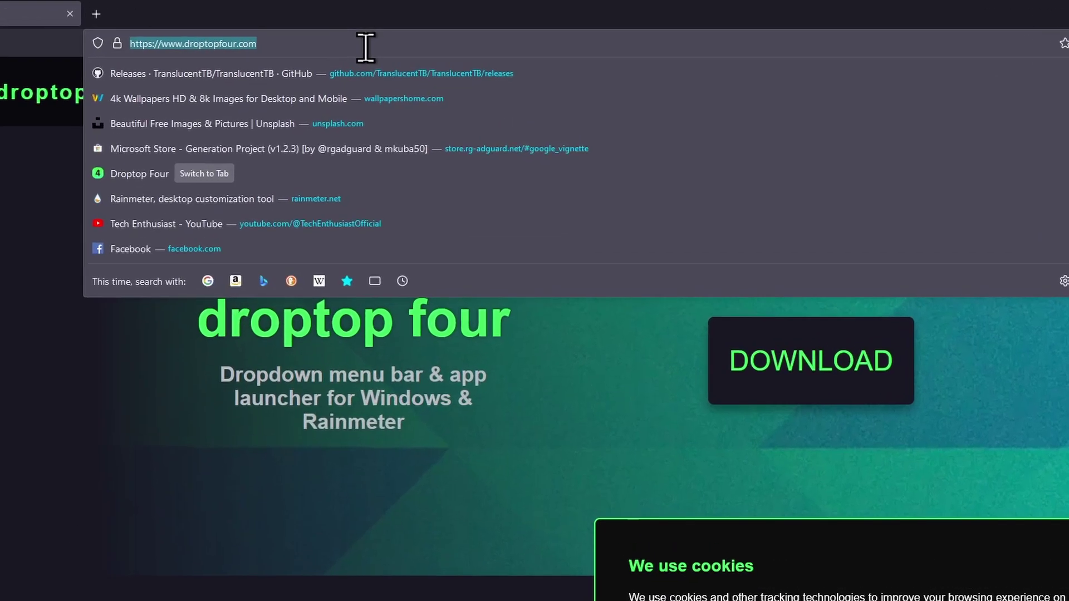
pyautogui.write('macos cu')
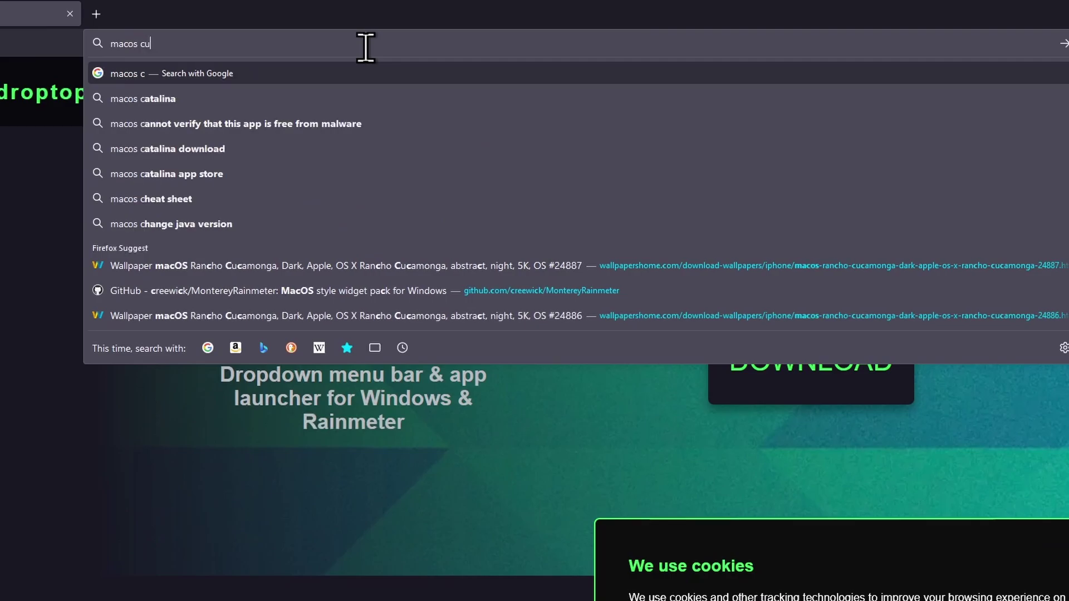
pyautogui.write('rsor for windos')
pyautogui.press('Return')
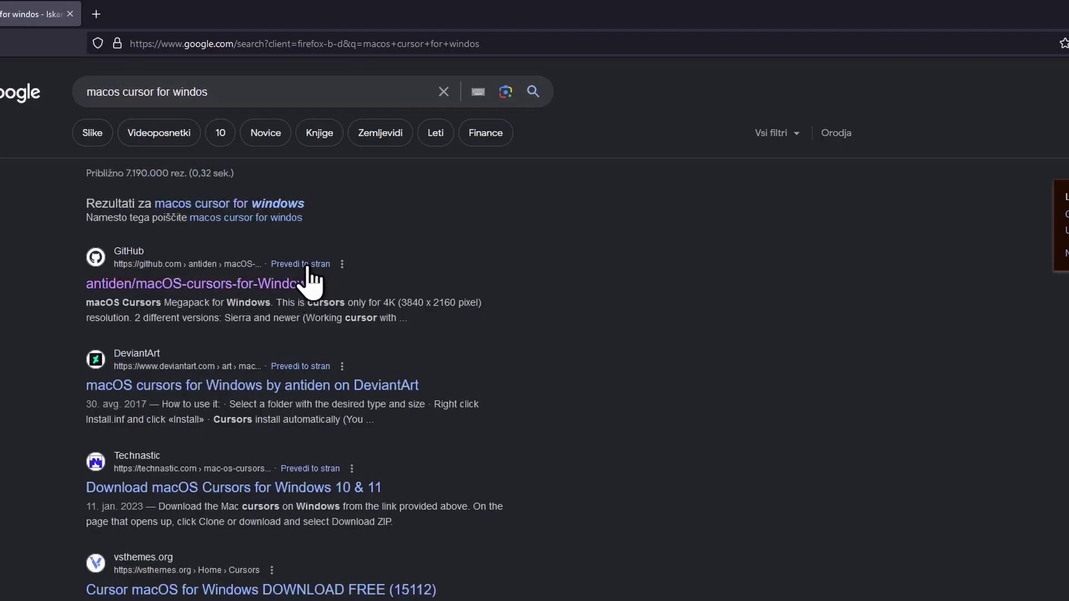
pyautogui.click(281, 281)
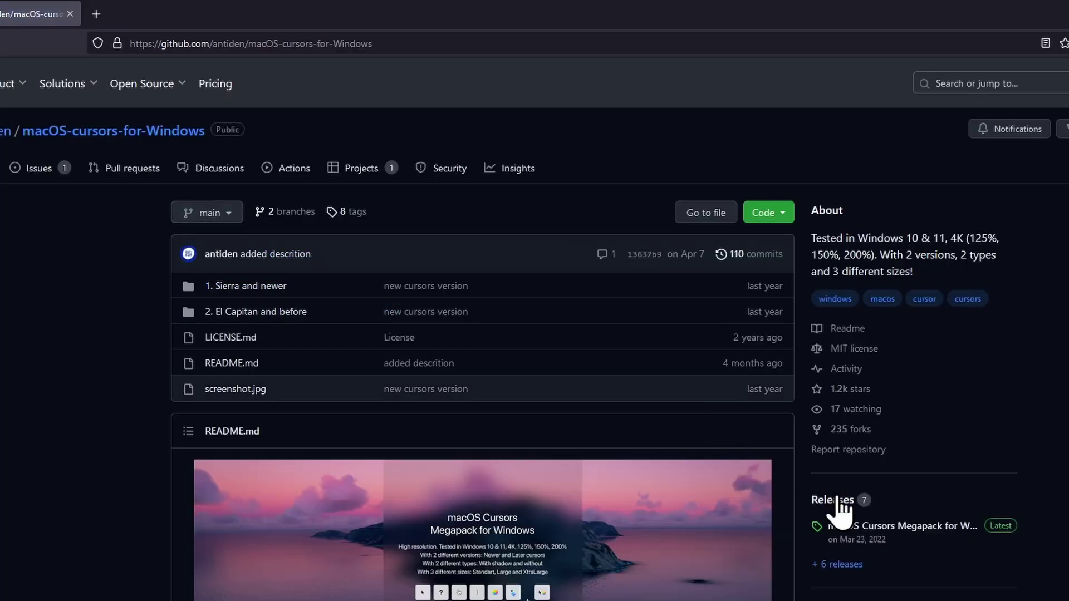
# - Download the source code zip of the latest macOS Cursors Megapack release and open the archive
pyautogui.click(837, 499)
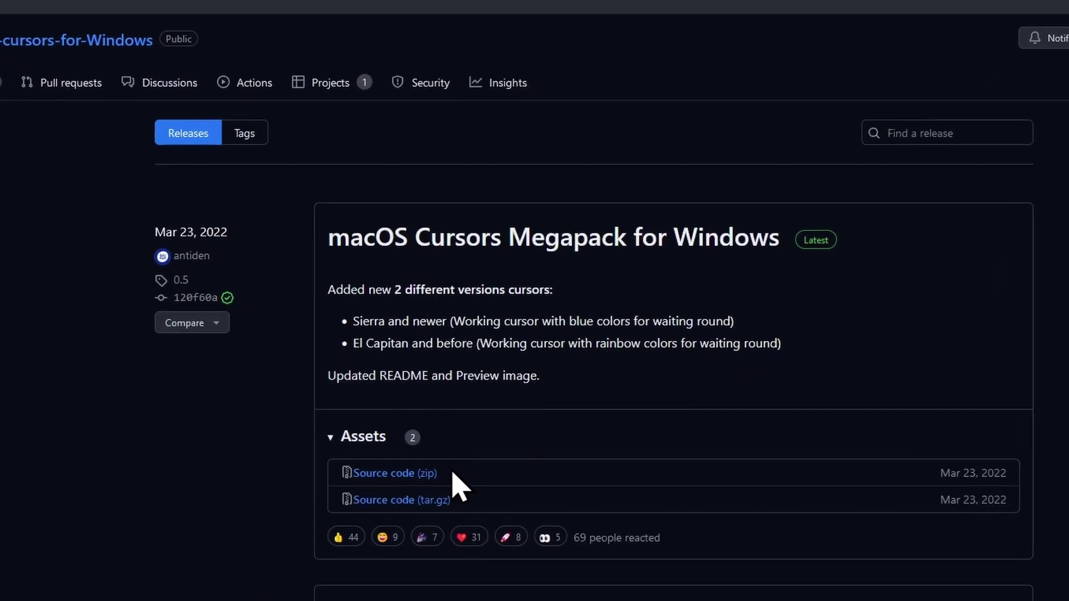
pyautogui.click(410, 474)
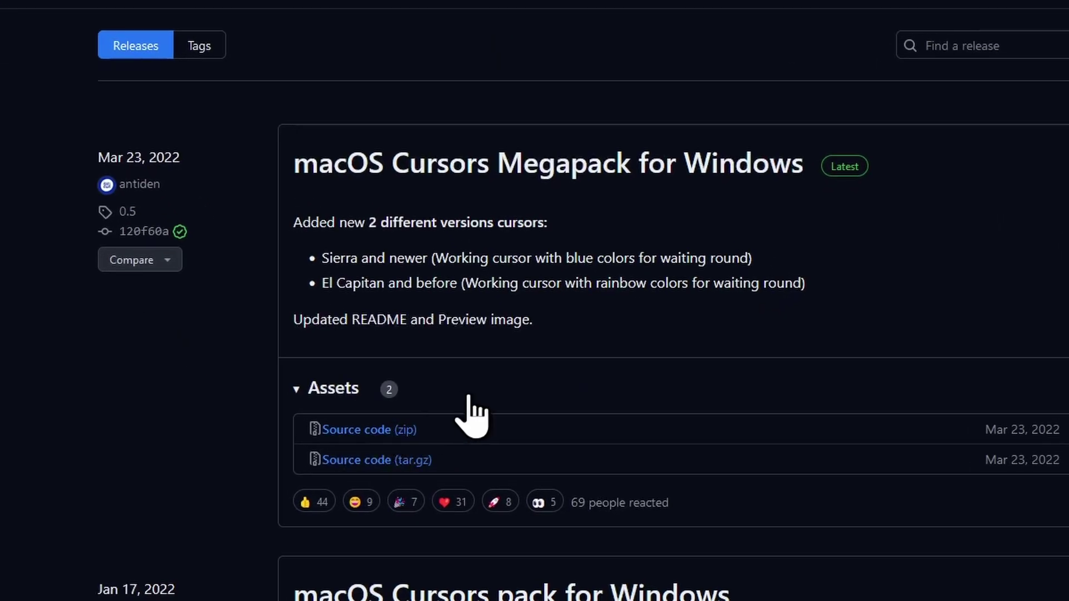
pyautogui.click(1035, 5)
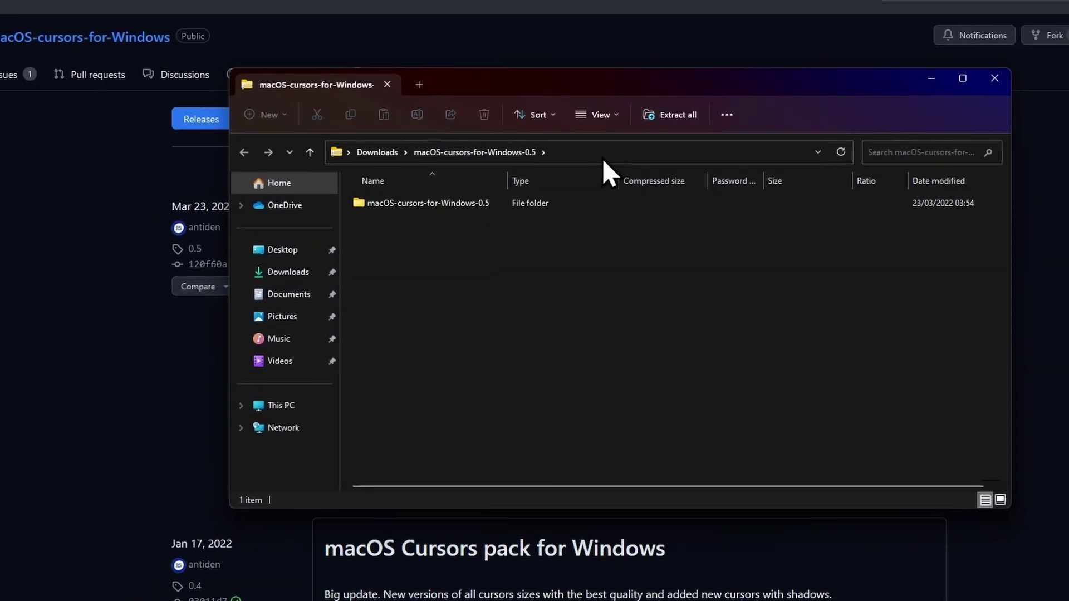
# - Extract the cursor archive to Downloads\macOS-cursors-for-Windows-0.5 and open the extracted macOS-cursors-for-Windows-0.5 folder
pyautogui.click(636, 153)
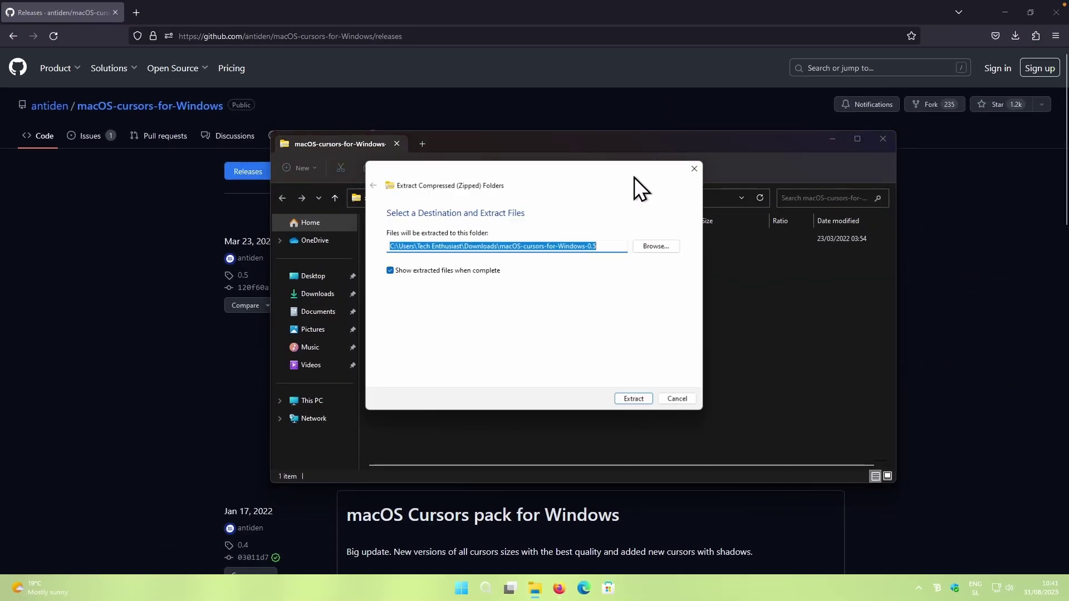
pyautogui.click(635, 400)
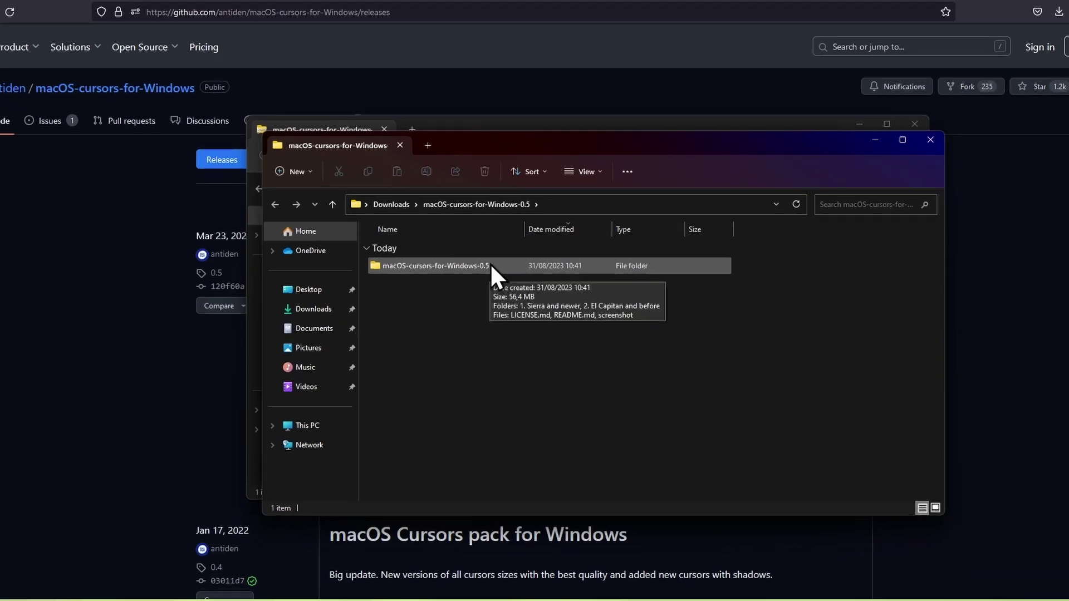
pyautogui.doubleClick(489, 263)
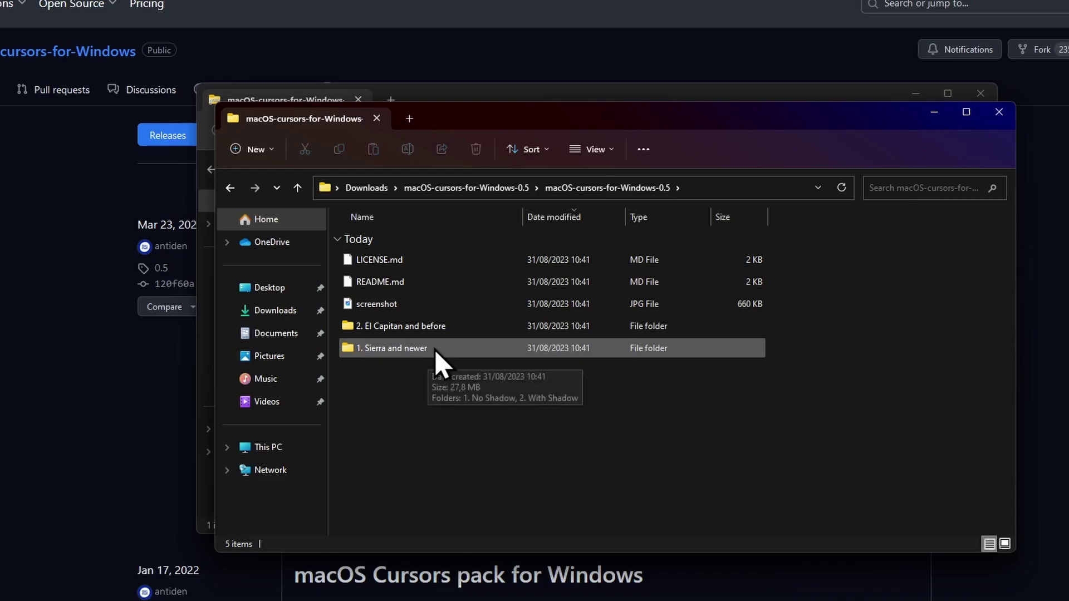
# - Open the 1. Normal cursor folder inside 1. Sierra and newer, 1. No Shadow
pyautogui.doubleClick(435, 351)
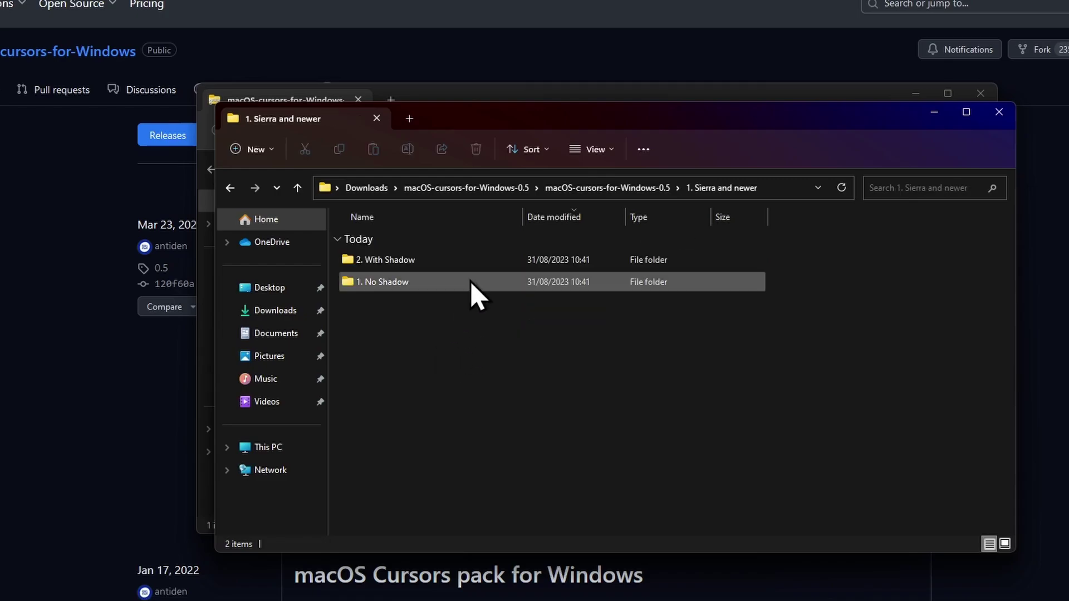
pyautogui.doubleClick(434, 284)
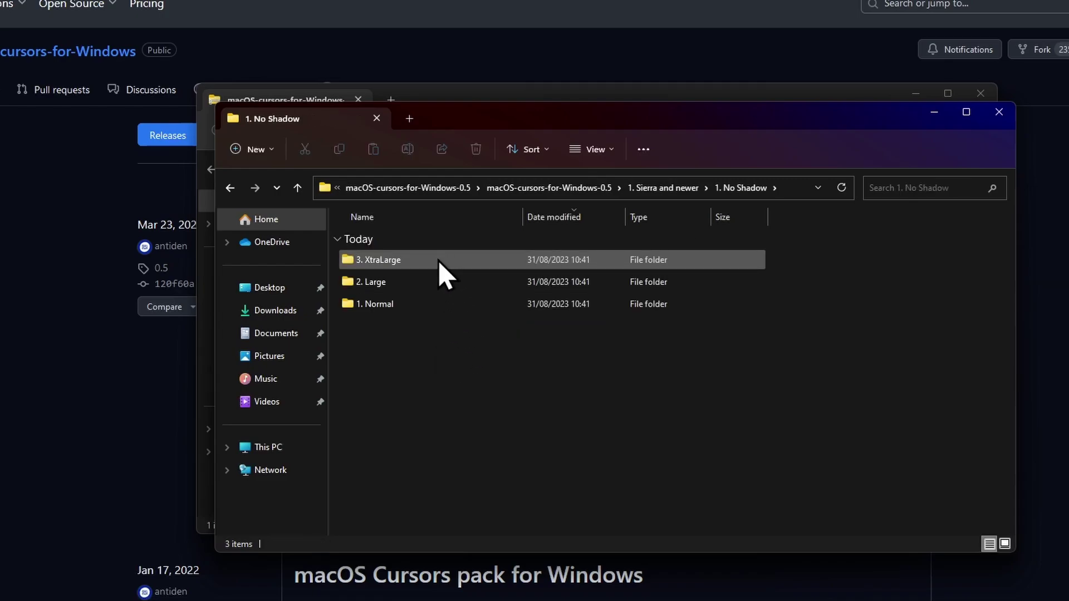
pyautogui.doubleClick(415, 304)
pyautogui.scroll(-1, 440, 348)
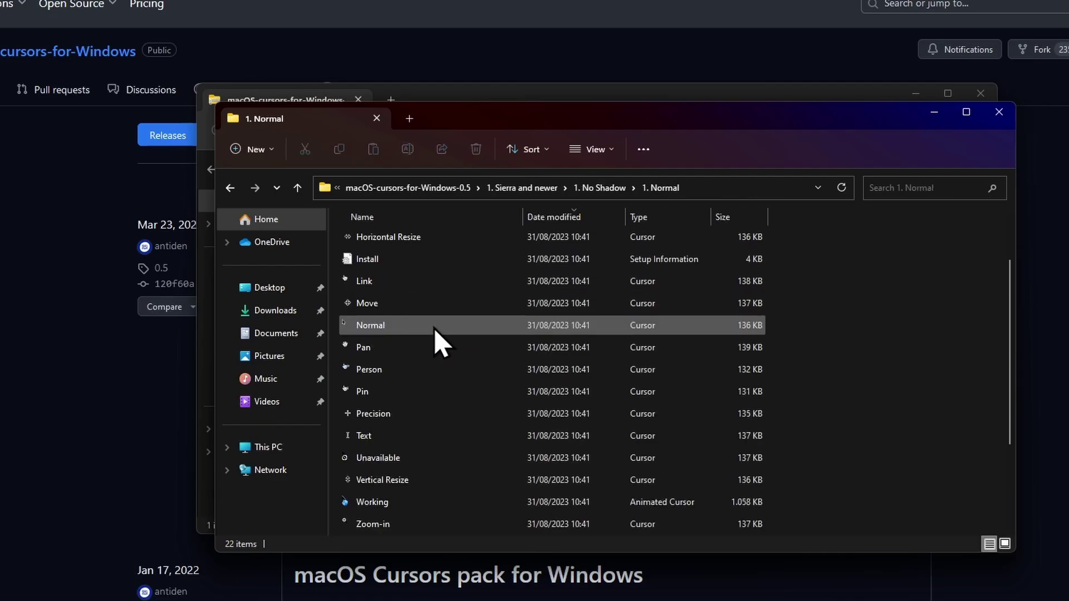
# - Install the cursor set from the Install setup information file and allow INF Default Install to make changes to the device
pyautogui.click(418, 259)
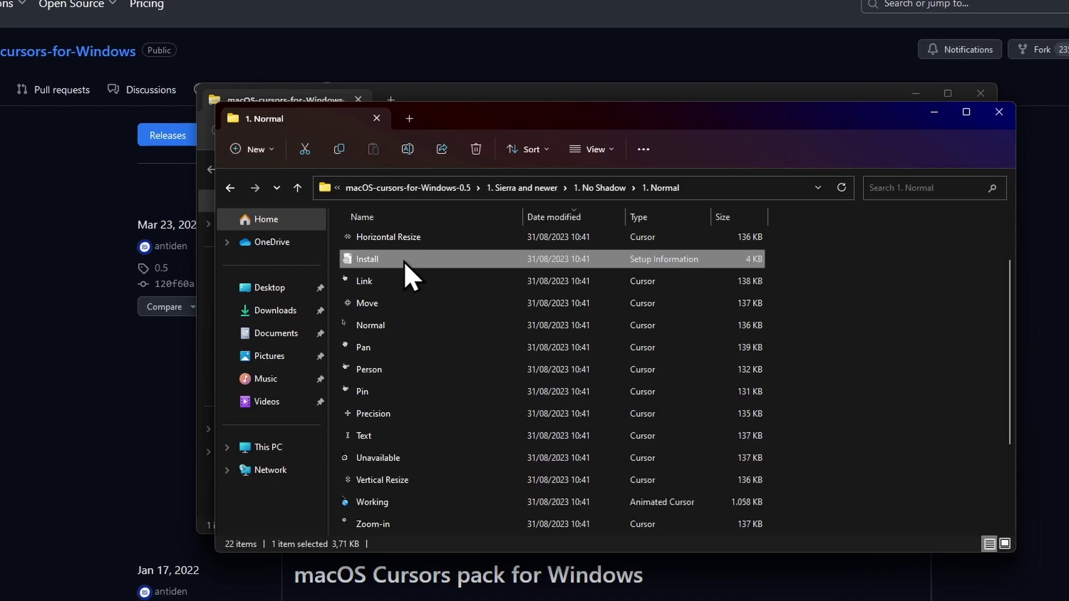
pyautogui.rightClick(405, 259)
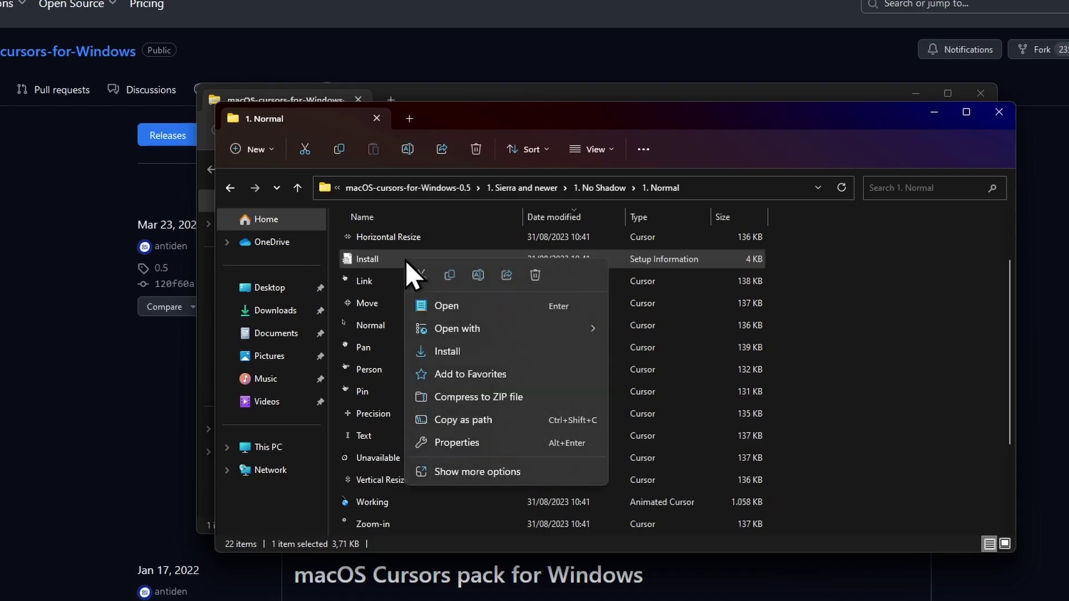
pyautogui.click(448, 351)
pyautogui.click(578, 307)
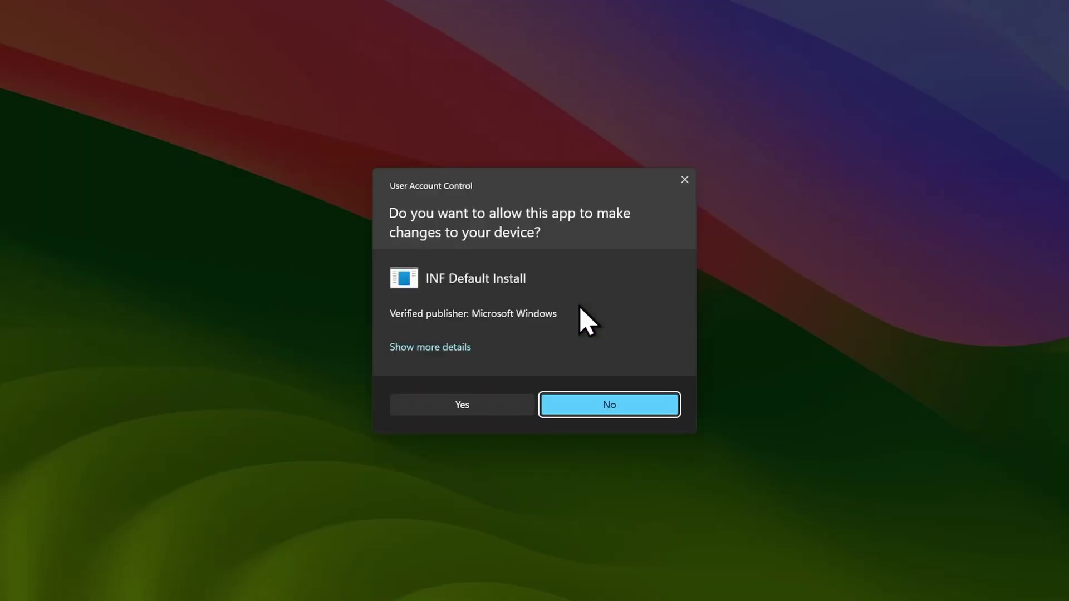
pyautogui.click(483, 408)
pyautogui.click(486, 408)
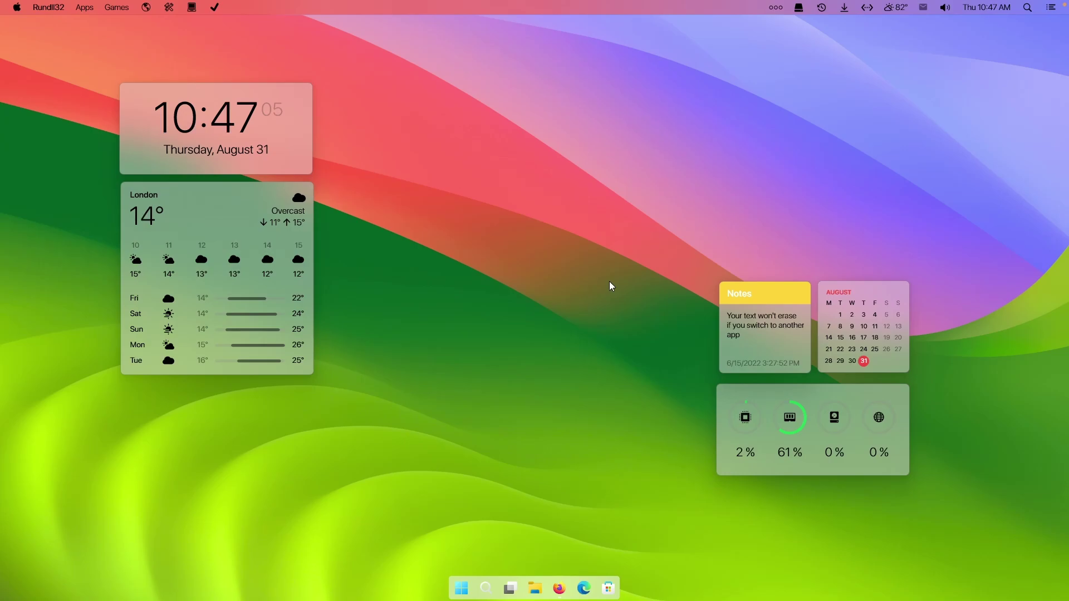
# - Search Windows for "mouse" and open the setting for changing the mouse pointer display or speed
pyautogui.click(466, 588)
pyautogui.click(543, 192)
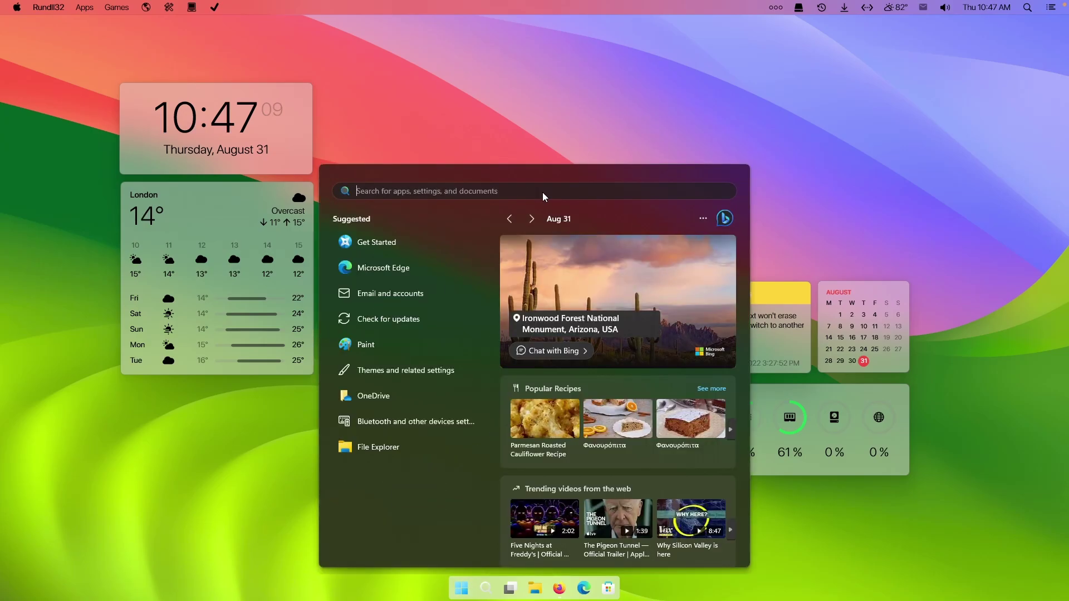
pyautogui.write('mouse')
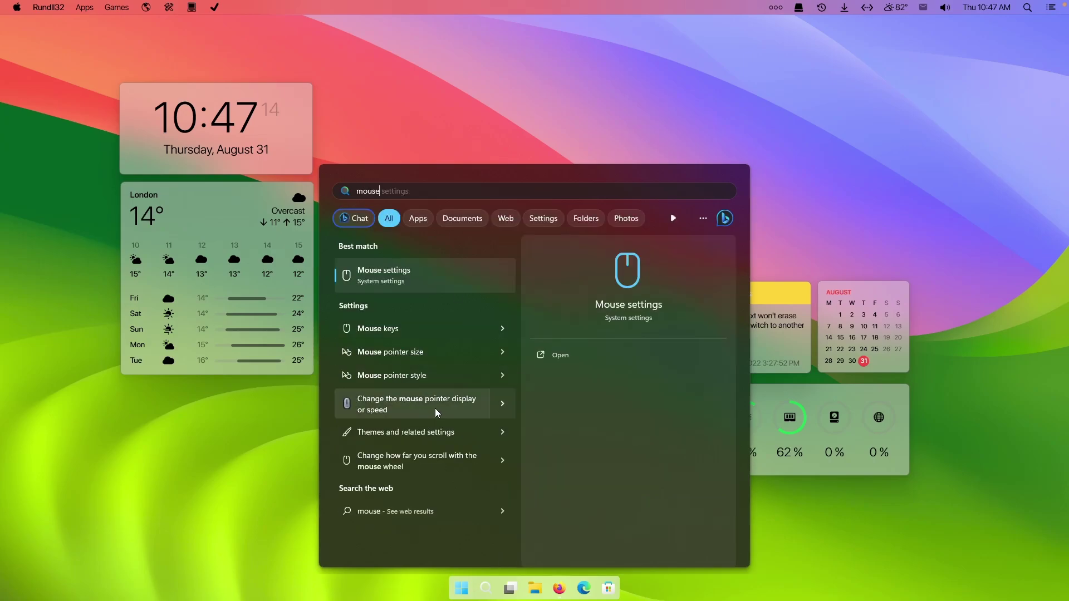
pyautogui.click(436, 409)
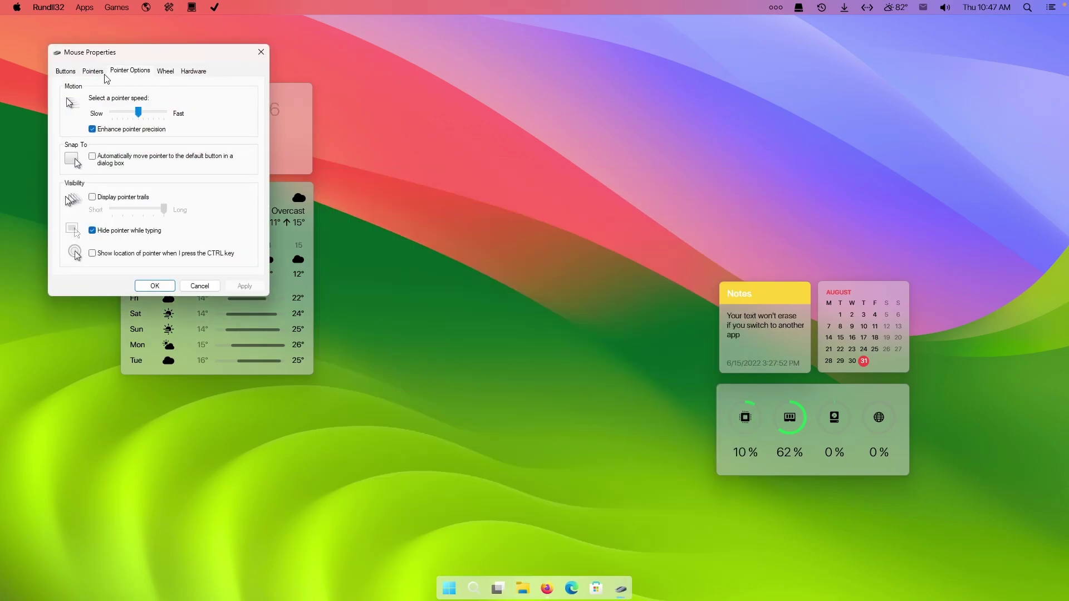
# - Set the mouse pointer scheme to macOS, apply it and close Mouse Properties
pyautogui.moveTo(144, 53); pyautogui.dragTo(310, 91)
pyautogui.click(259, 109)
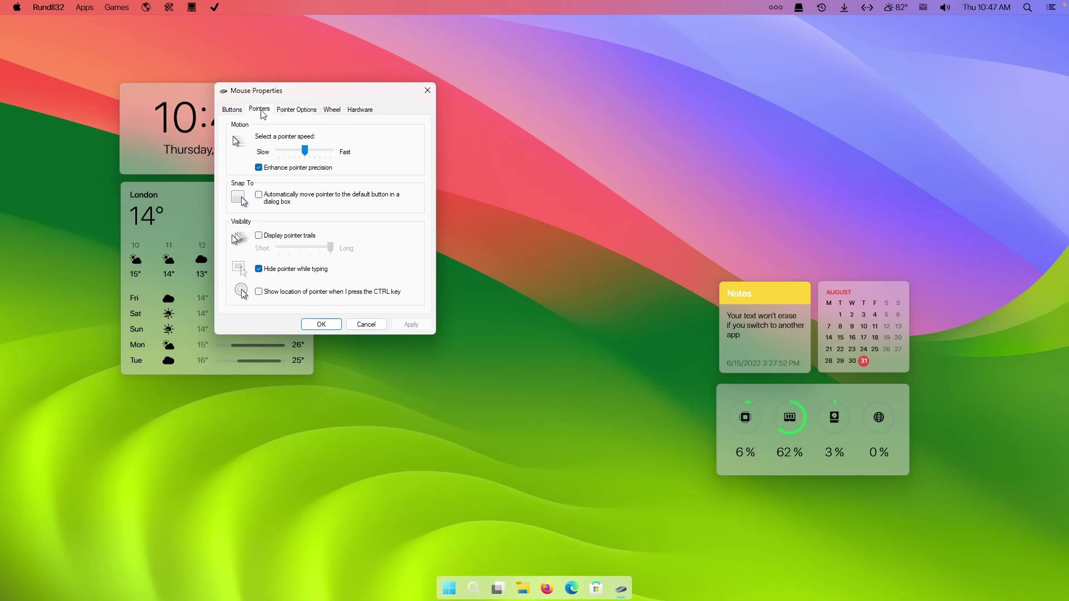
pyautogui.click(277, 140)
pyautogui.scroll(3, 278, 150)
pyautogui.click(276, 154)
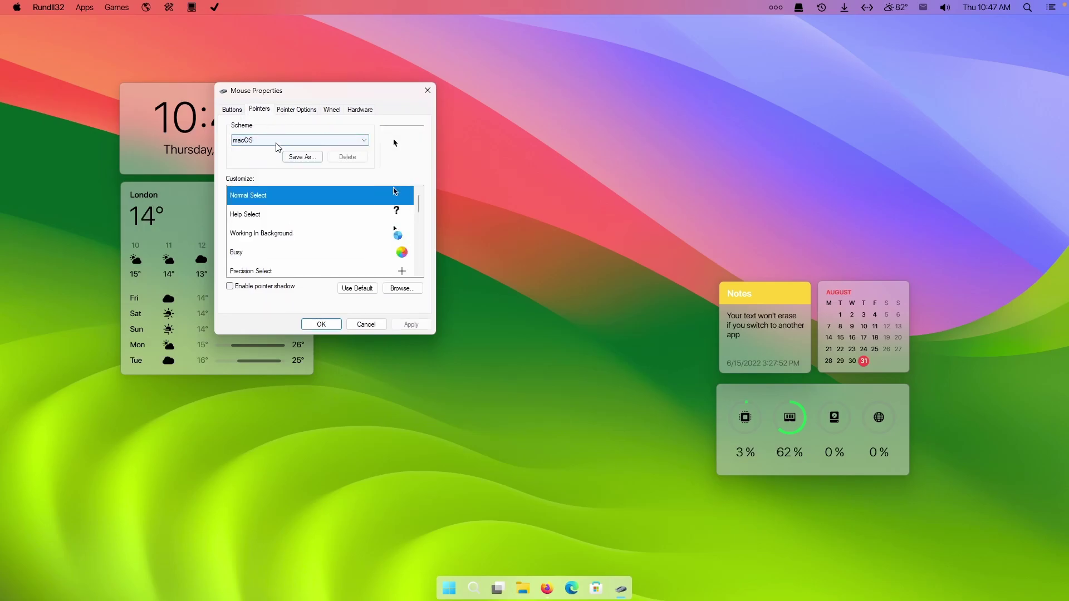
pyautogui.click(418, 329)
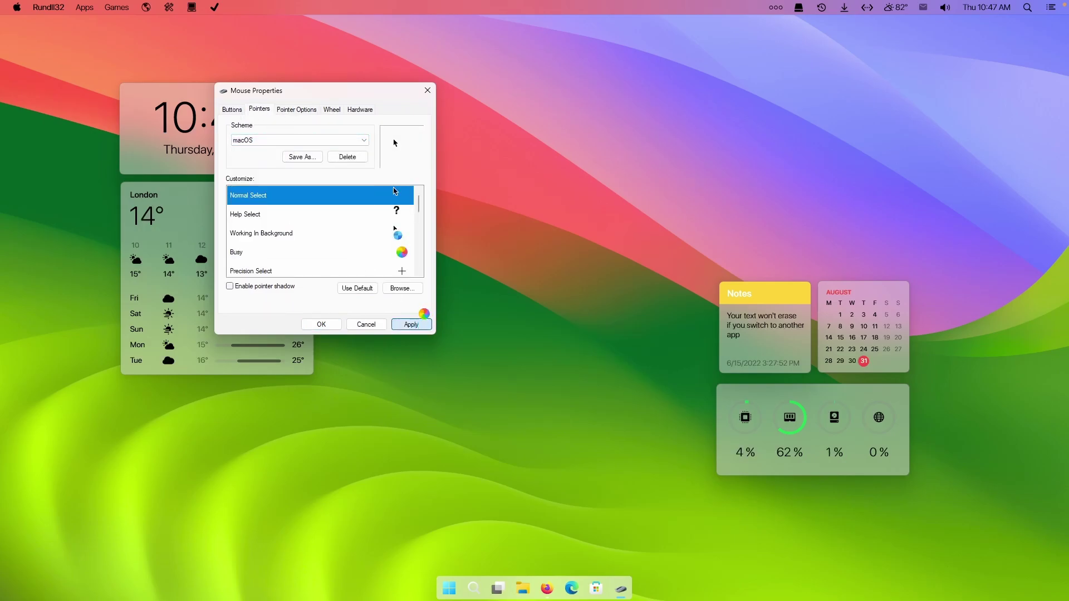
pyautogui.click(336, 325)
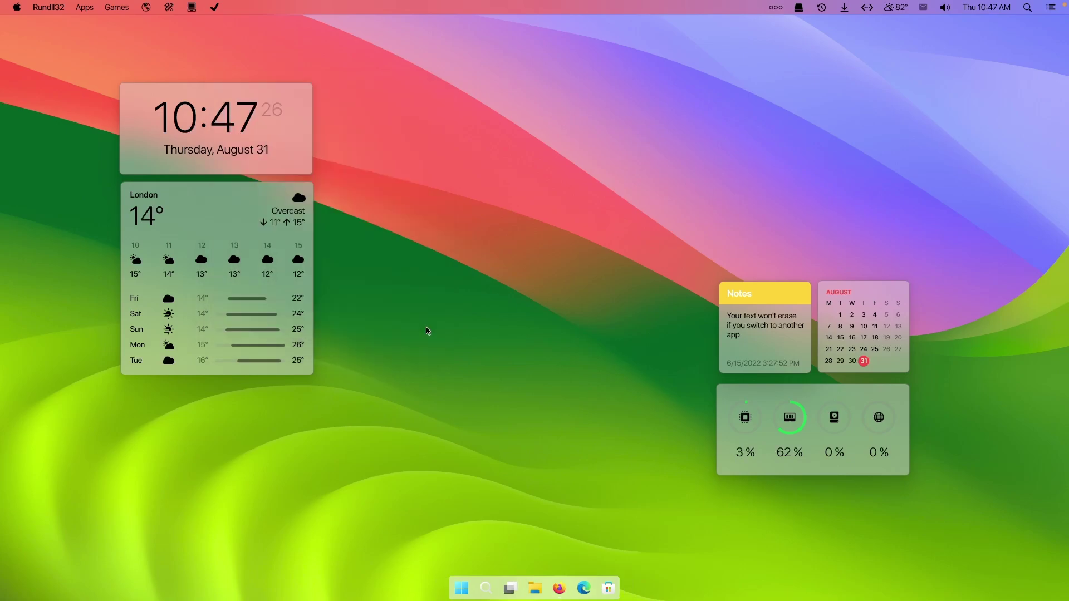